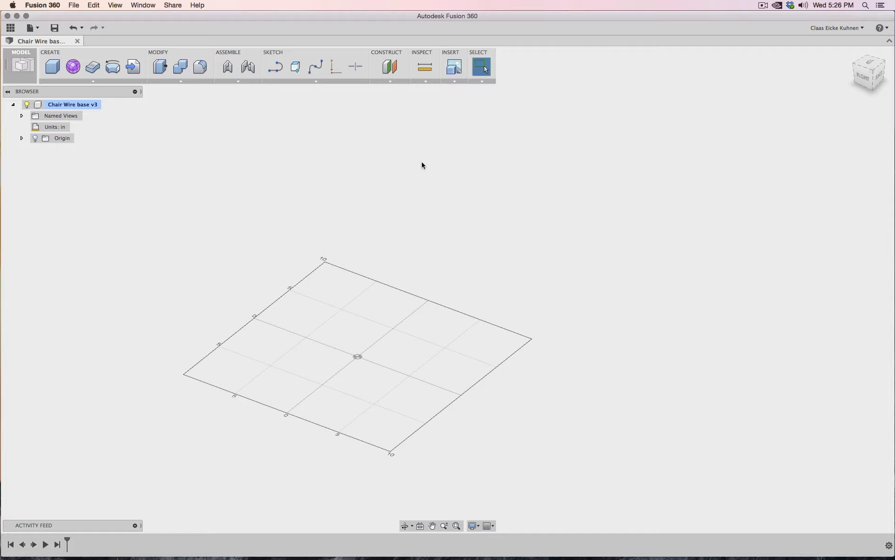
# Sketch a 20 in line on the XY plane along the x-axis, from x=10 to x=-10.
pyautogui.click(275, 67)
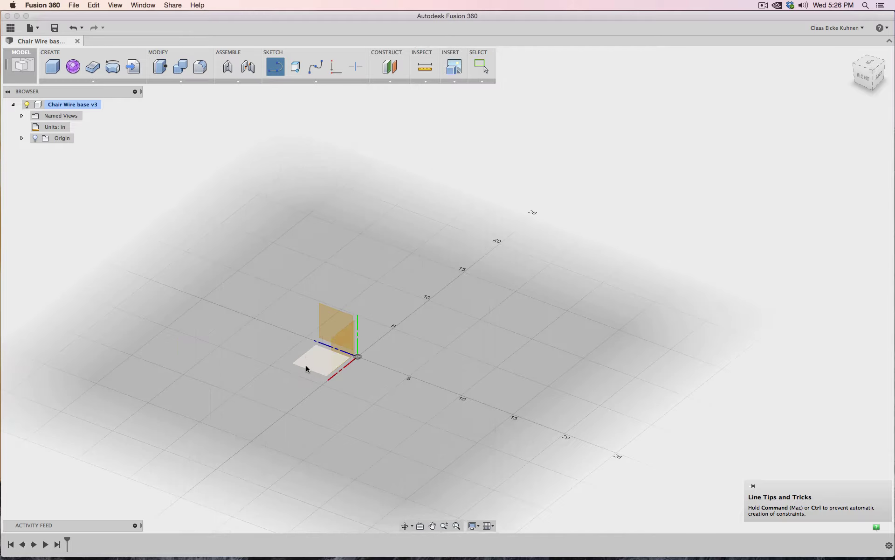
pyautogui.click(310, 365)
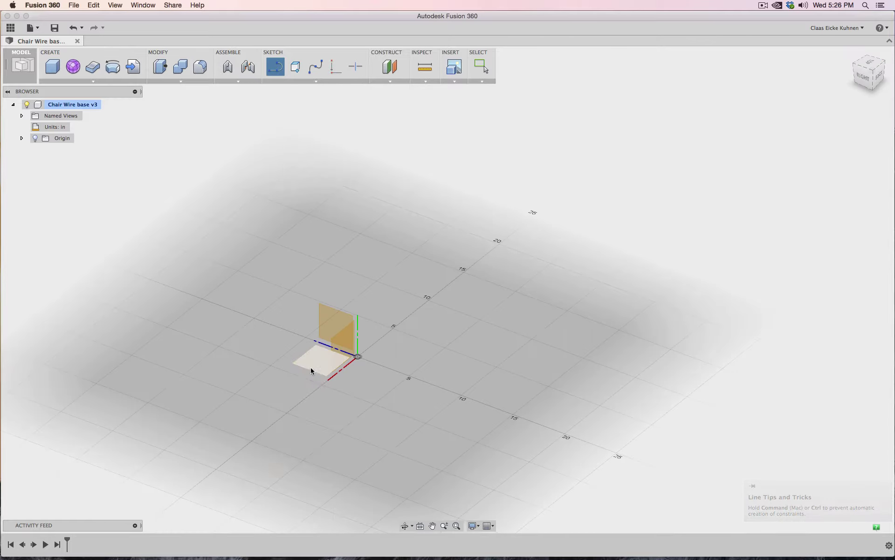
pyautogui.click(310, 362)
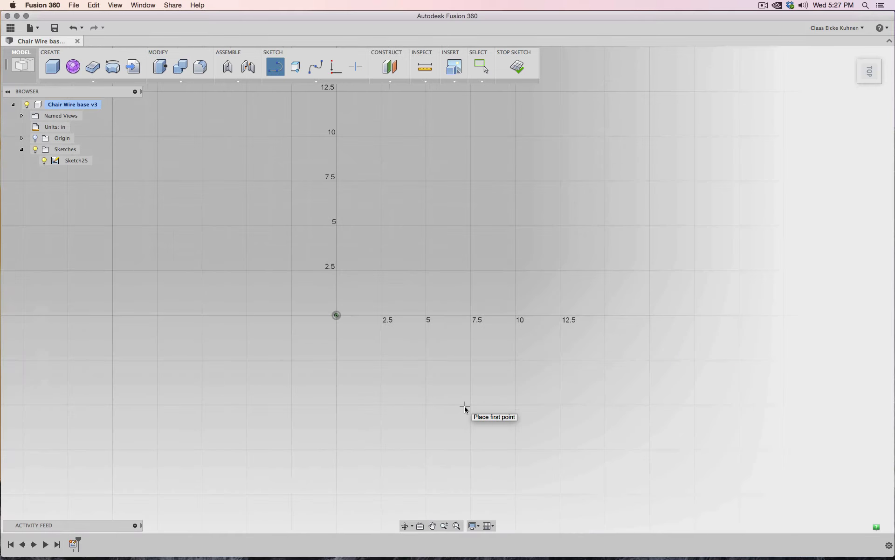
pyautogui.click(513, 320)
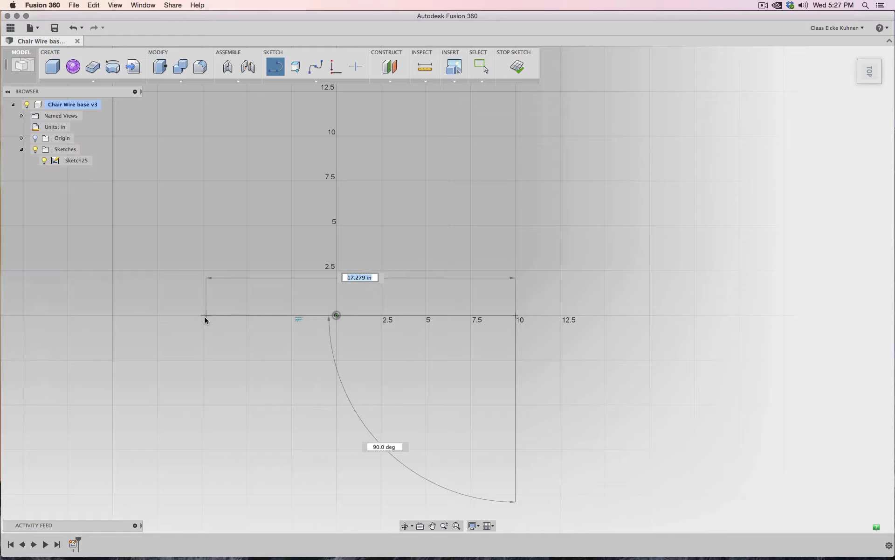
pyautogui.click(155, 316)
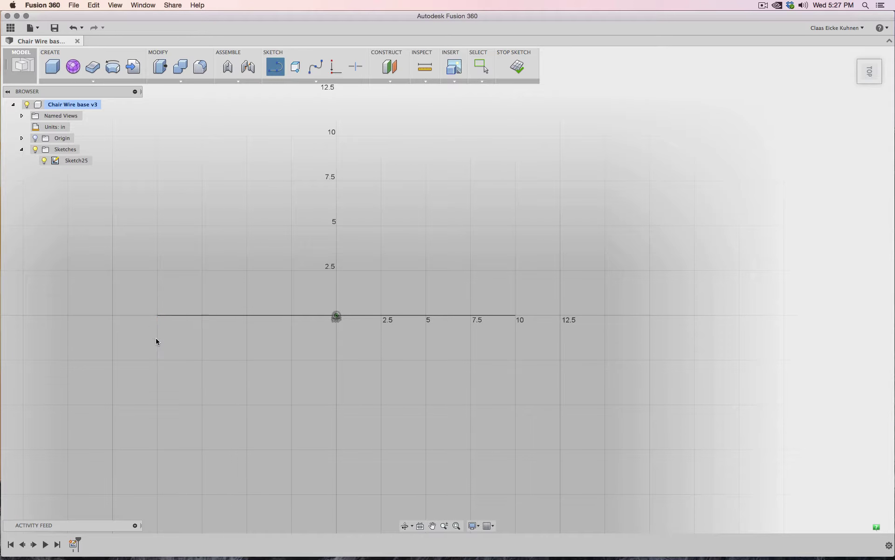
pyautogui.press('Escape')
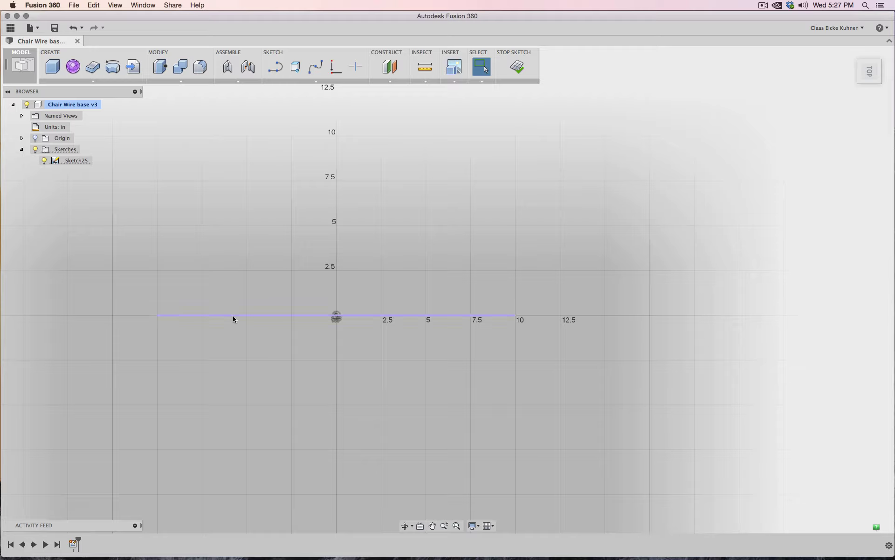
# Convert the 20 in x-axis line to construction geometry and frame the area left of origin.
pyautogui.rightClick(233, 317)
pyautogui.click(236, 375)
pyautogui.scroll(5, 287, 297)
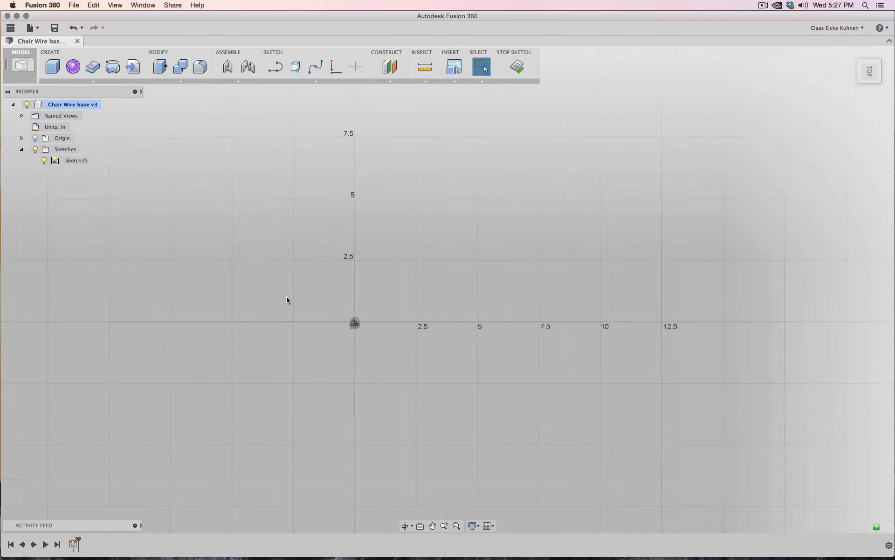
pyautogui.moveTo(230, 313); pyautogui.dragTo(476, 296, button='middle')
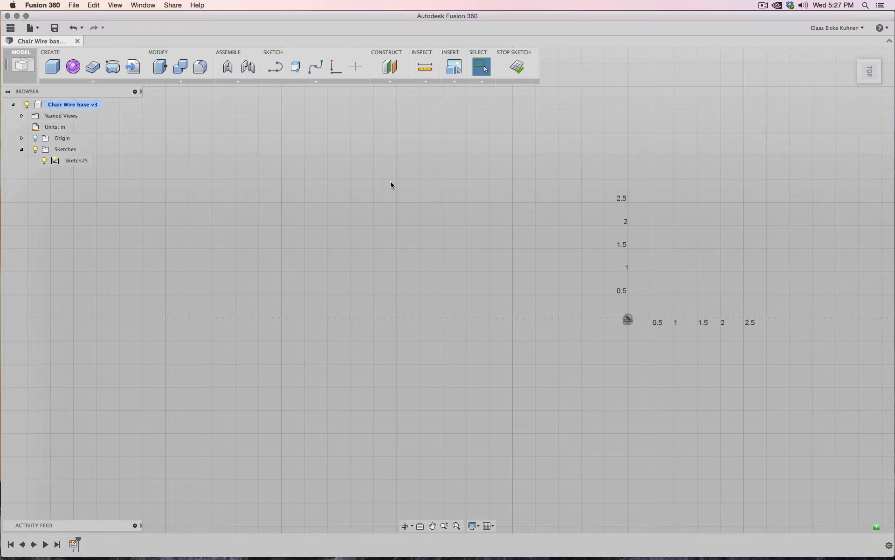
# Draw a 14 in horizontal line about 1 in above the x-axis starting near -10, and select it.
pyautogui.click(275, 67)
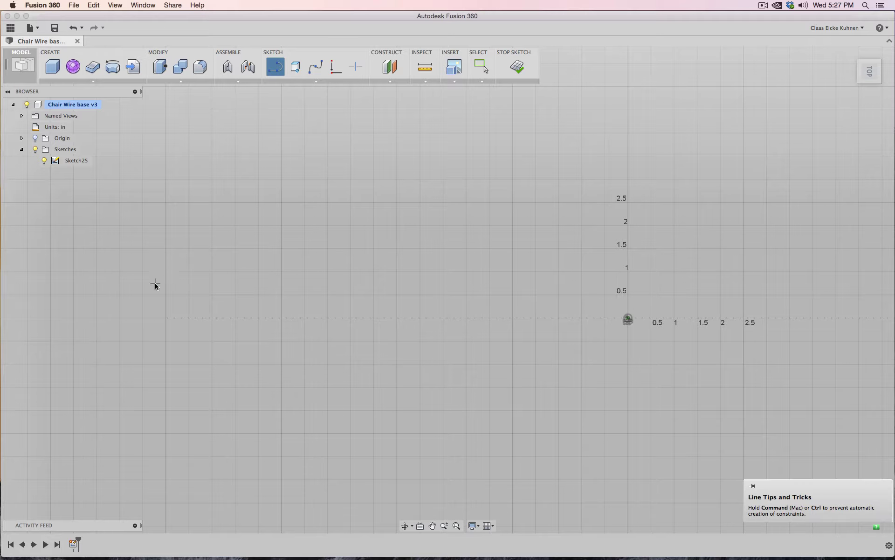
pyautogui.click(166, 271)
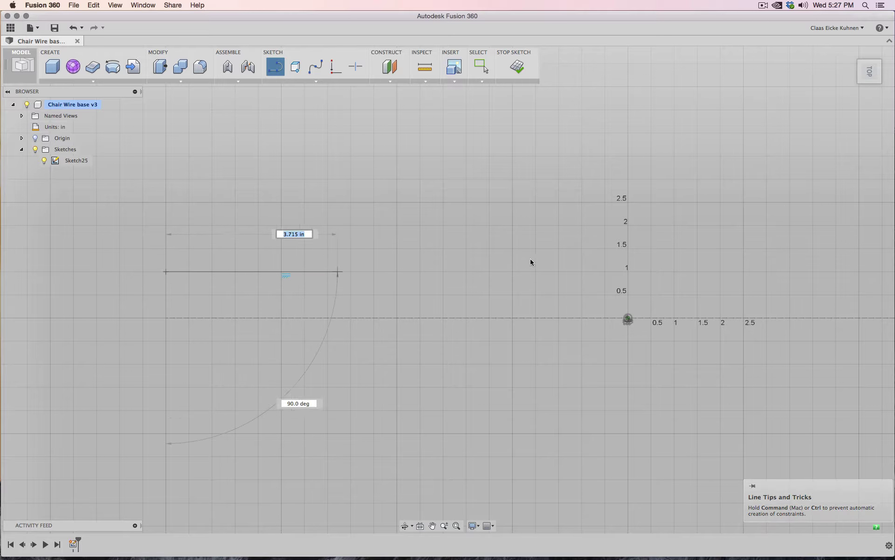
pyautogui.click(811, 273)
pyautogui.press('Escape')
pyautogui.scroll(-1, 776, 303)
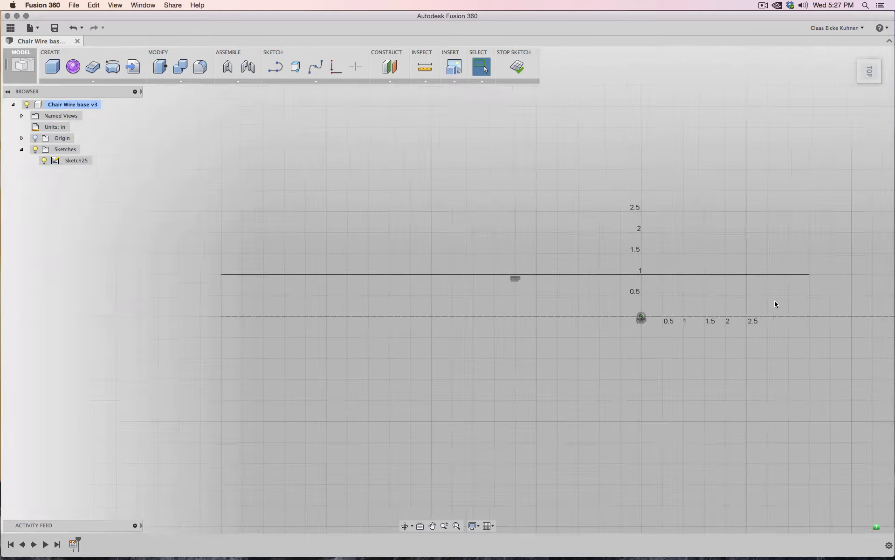
pyautogui.scroll(-3, 775, 304)
pyautogui.moveTo(779, 306); pyautogui.dragTo(625, 307, button='middle')
pyautogui.scroll(-2, 625, 308)
pyautogui.moveTo(737, 292); pyautogui.dragTo(590, 298, button='middle')
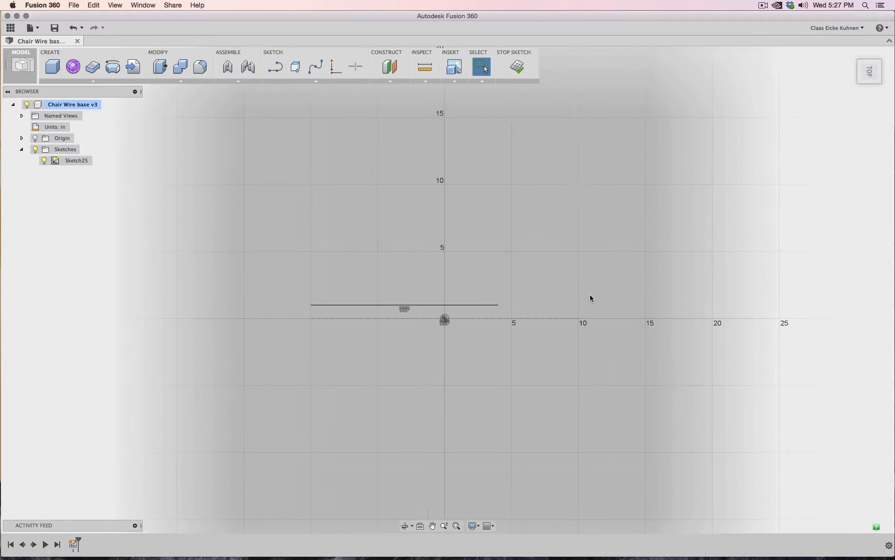
pyautogui.scroll(2, 592, 297)
pyautogui.click(443, 307)
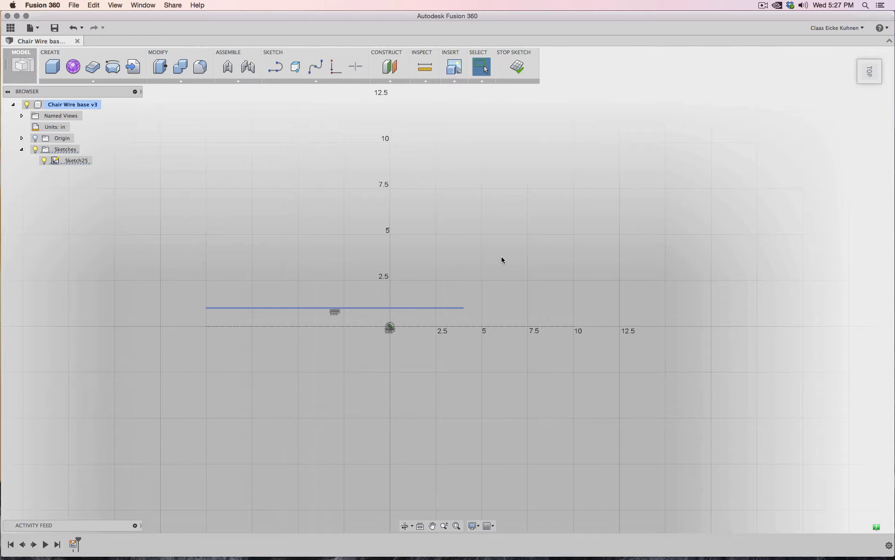
# Move the selected 14 in line exactly 5 in to the right.
pyautogui.click(174, 81)
pyautogui.click(166, 209)
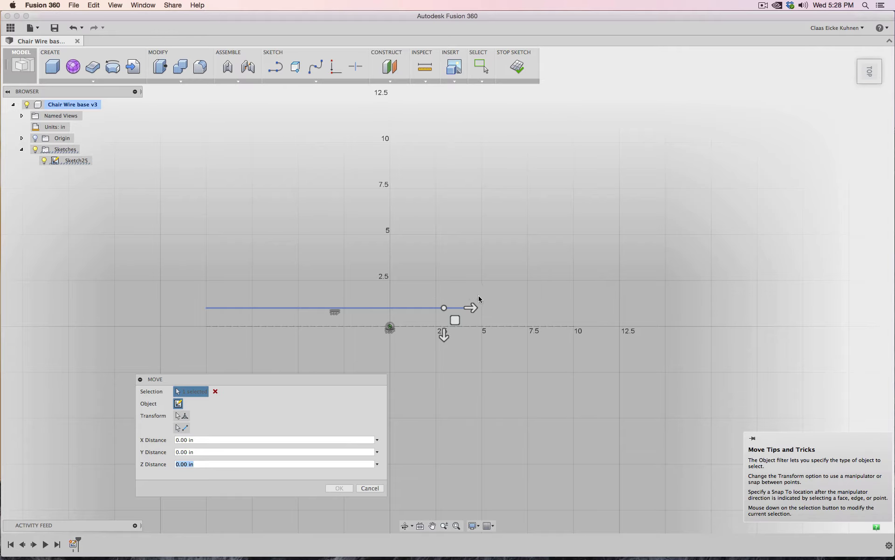
pyautogui.moveTo(472, 307); pyautogui.dragTo(553, 307)
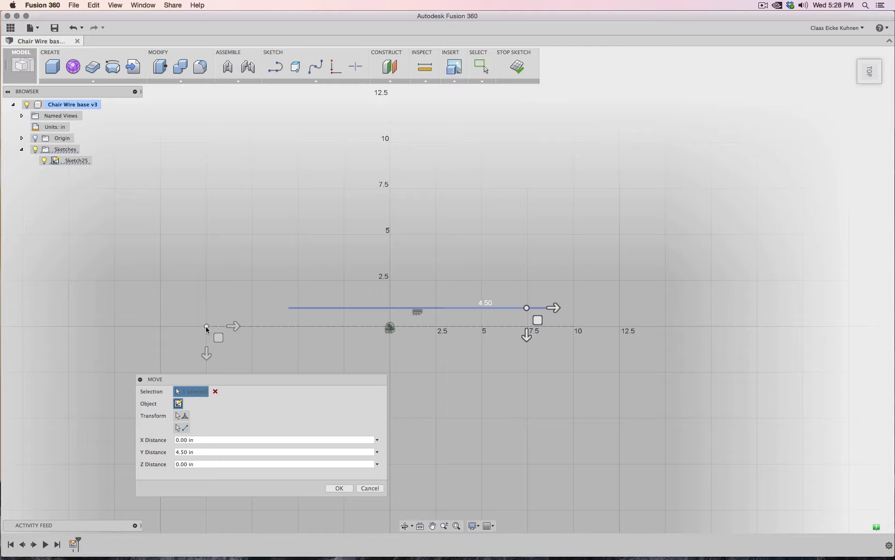
pyautogui.click(555, 308)
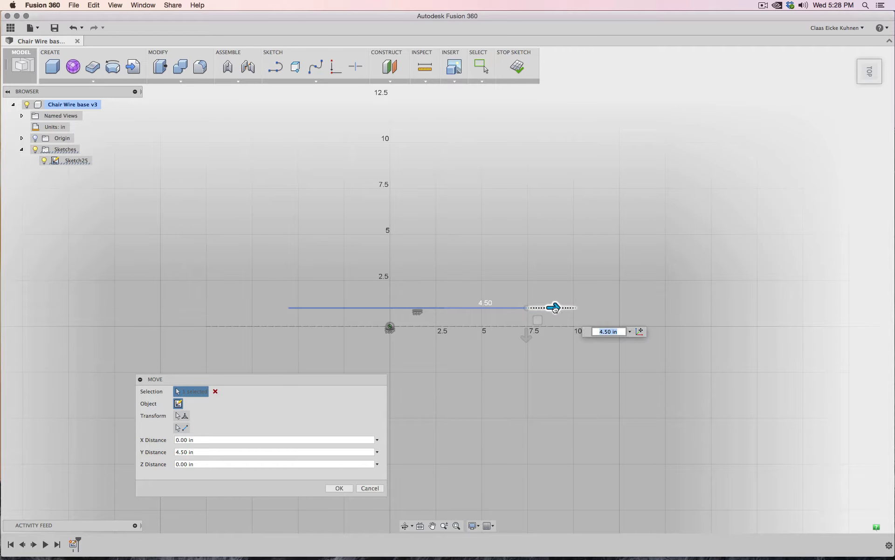
pyautogui.write('5')
pyautogui.press('Return')
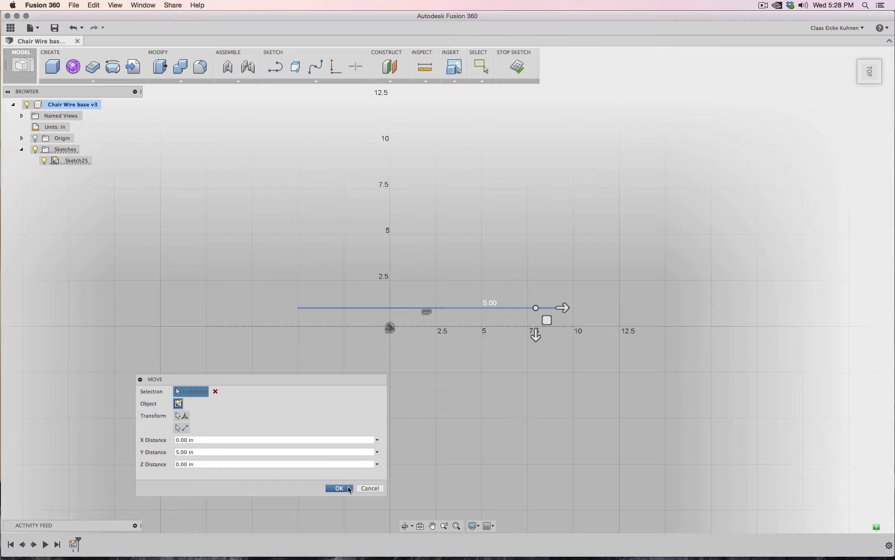
pyautogui.click(339, 488)
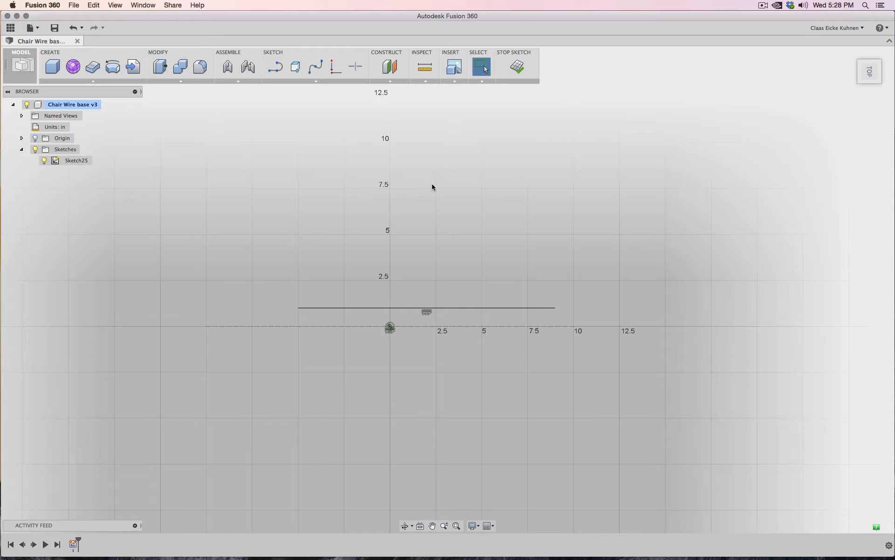
# Draw slanted lines from both ends of the raised line down to the x-axis near 10 and -10.
pyautogui.click(275, 66)
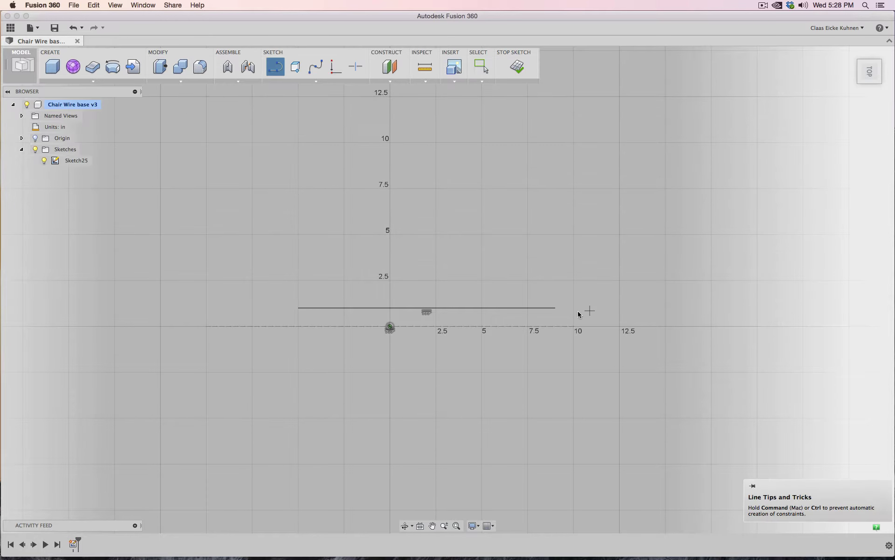
pyautogui.click(555, 308)
pyautogui.doubleClick(577, 330)
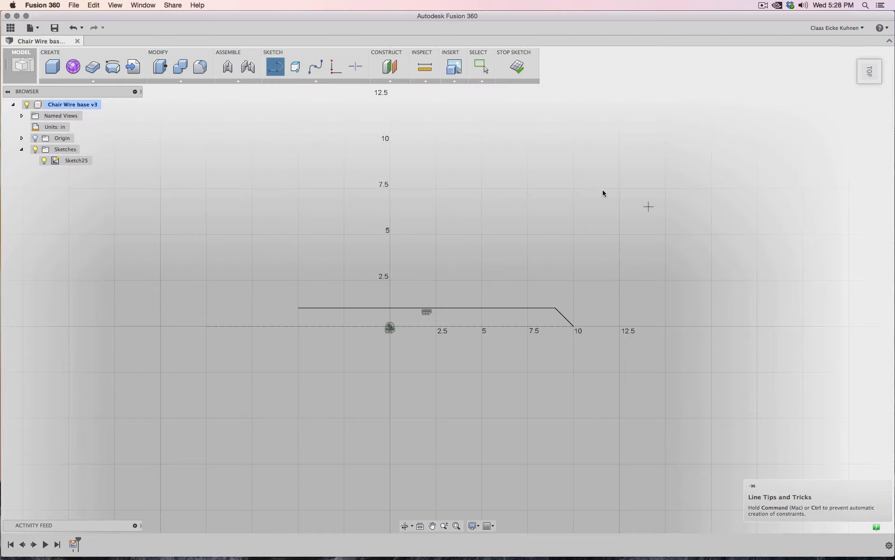
pyautogui.click(298, 308)
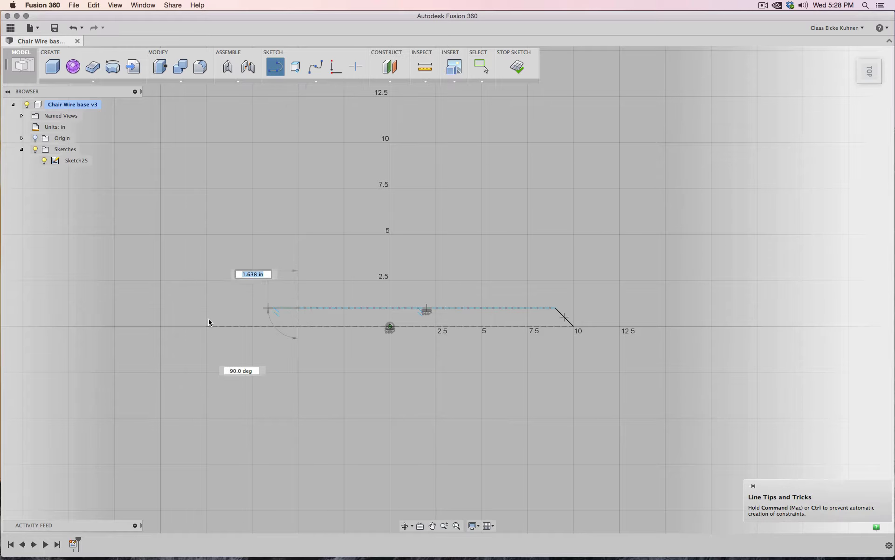
pyautogui.doubleClick(206, 326)
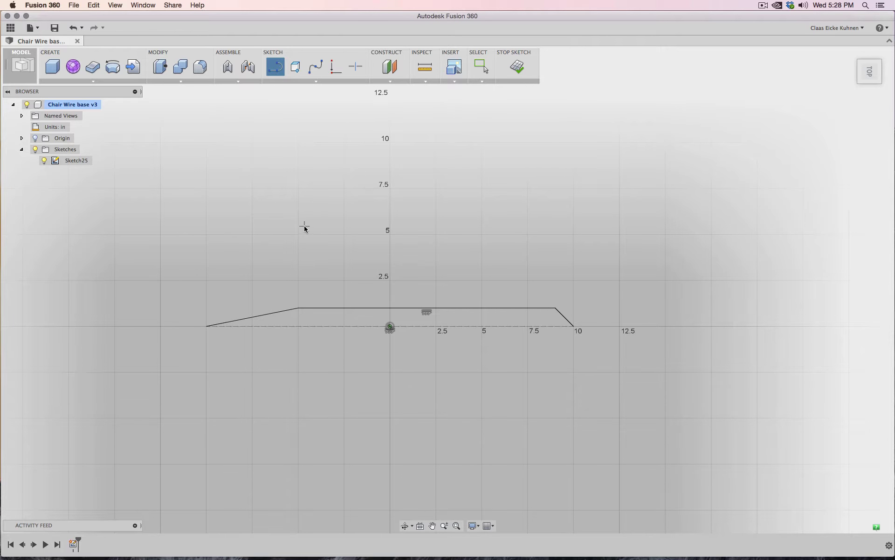
pyautogui.press('Escape')
pyautogui.click(188, 82)
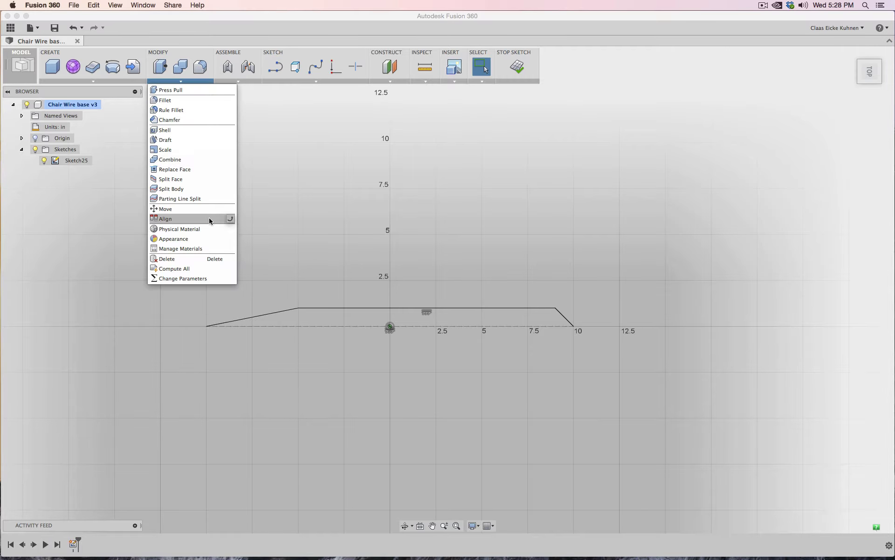
# Pin Move to the toolbar and shift the top line -0.5 in, to span about -5.5 to 8.5.
pyautogui.click(227, 209)
pyautogui.click(318, 308)
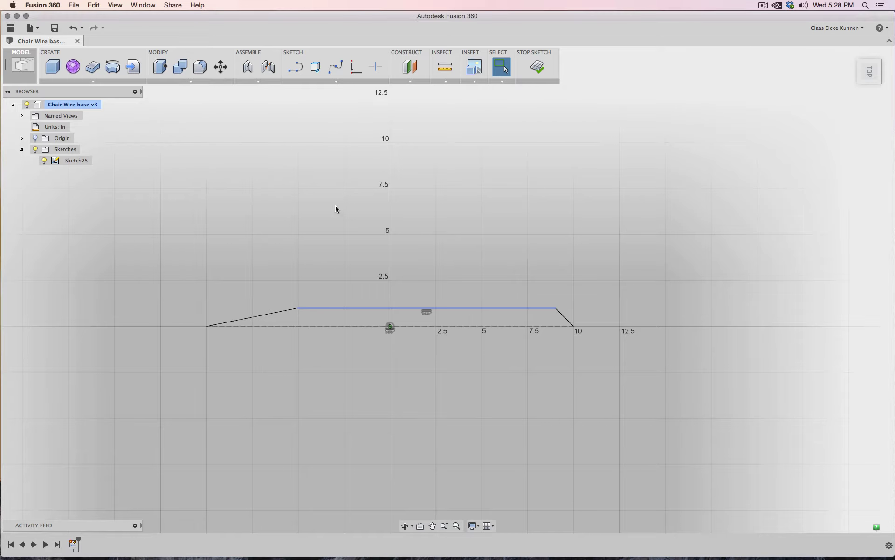
pyautogui.click(220, 66)
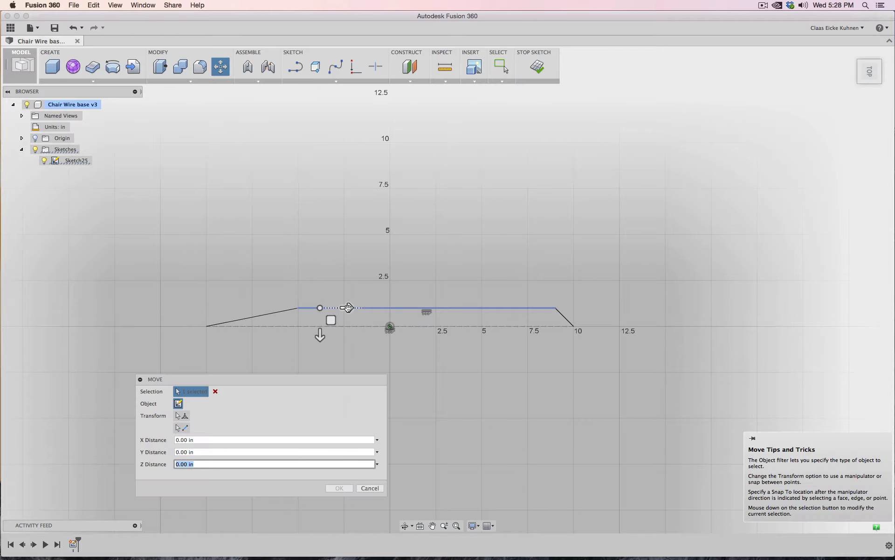
pyautogui.click(345, 308)
pyautogui.write('-0.5')
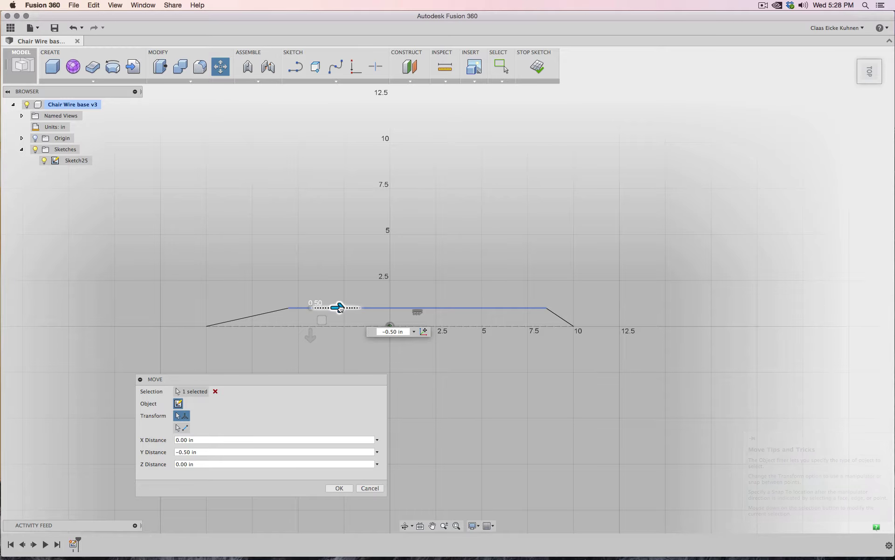
pyautogui.press('Return')
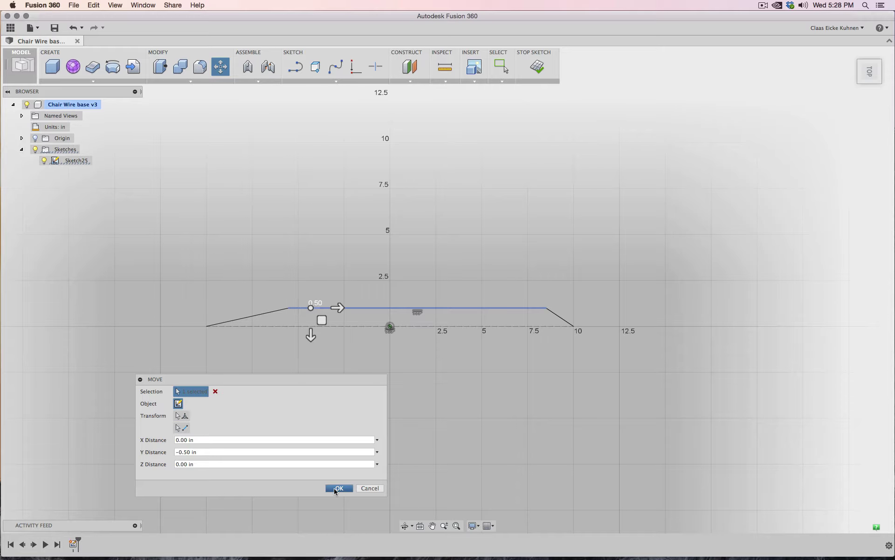
pyautogui.click(339, 488)
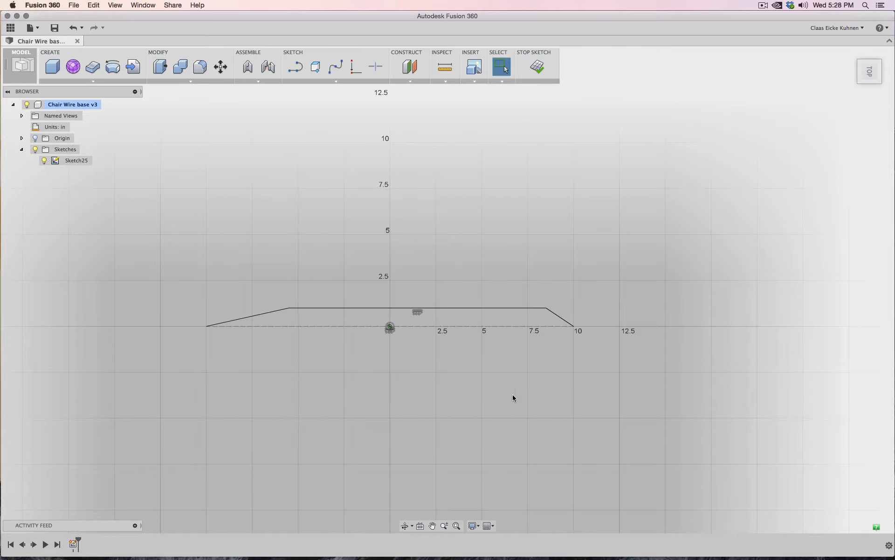
pyautogui.click(510, 308)
# Orbit with the ViewCube through top, back and corner views to an isometric Top/Right/Back view.
pyautogui.moveTo(876, 75)
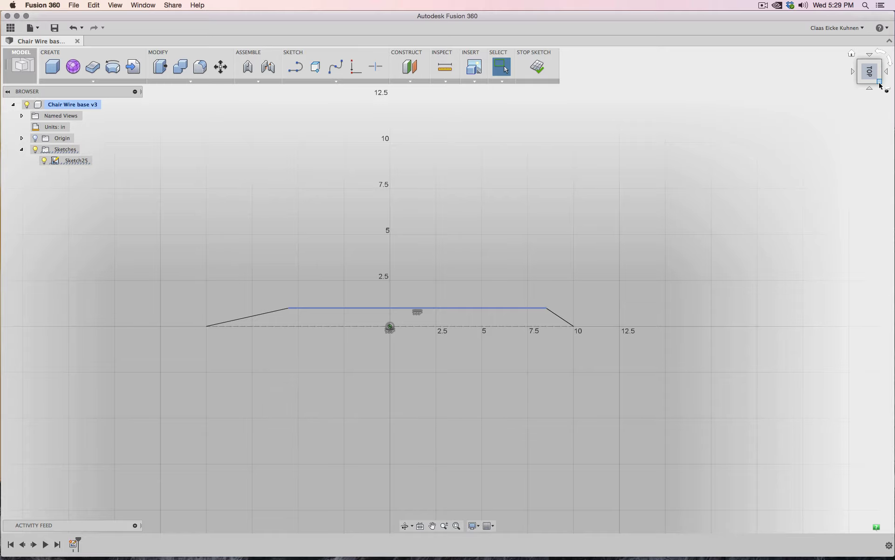
pyautogui.click(881, 83)
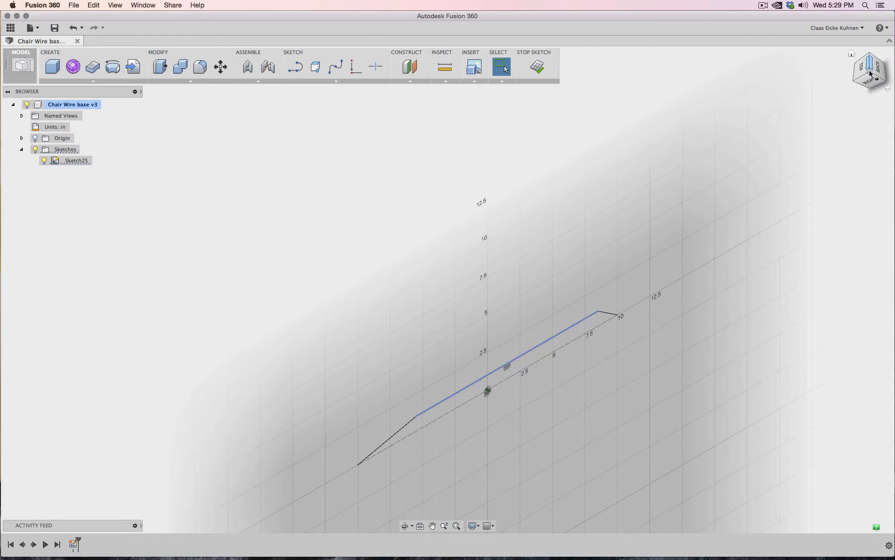
pyautogui.click(863, 77)
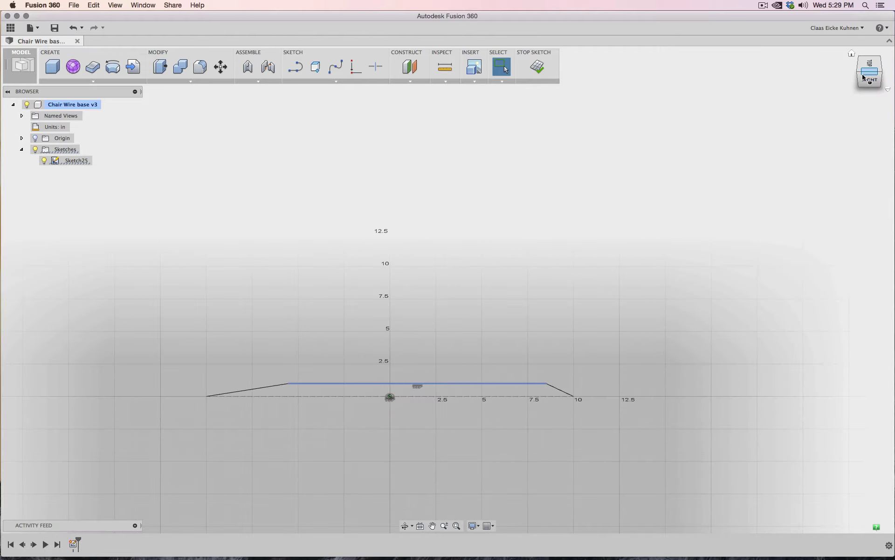
pyautogui.click(882, 66)
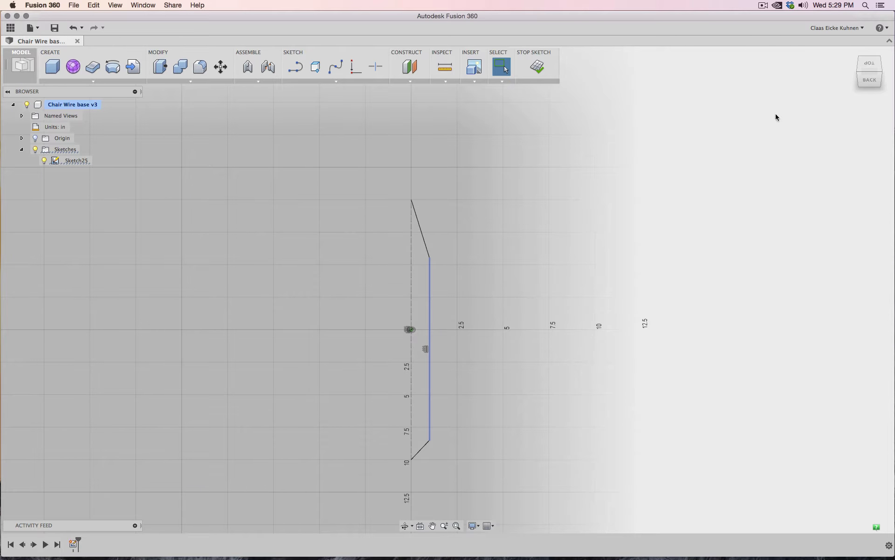
pyautogui.click(875, 84)
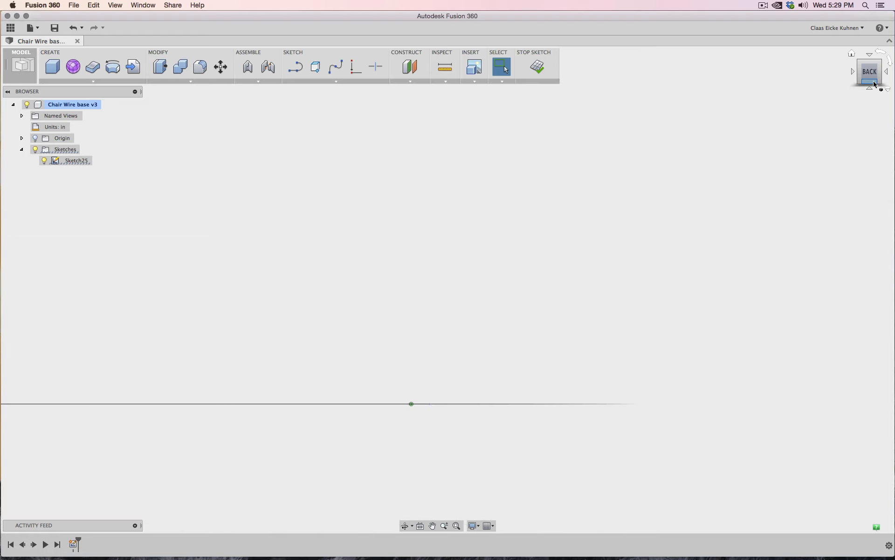
pyautogui.click(859, 65)
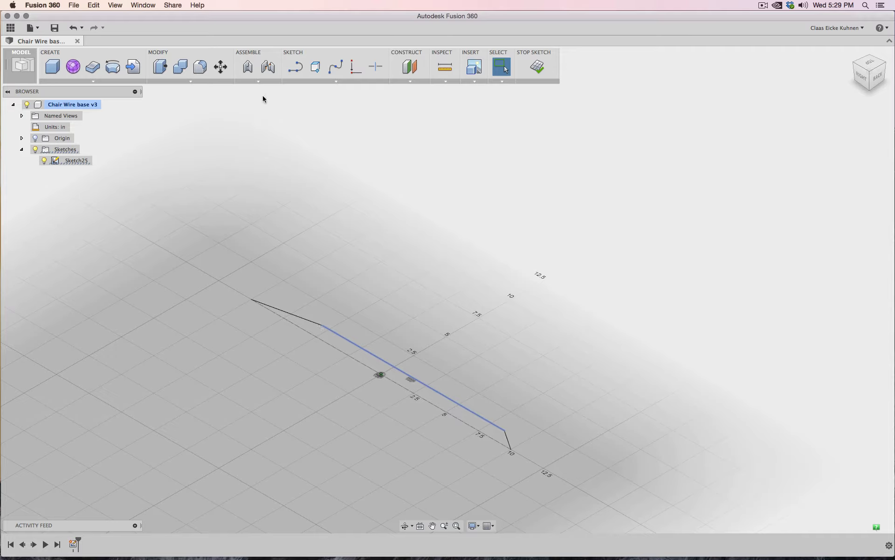
# Raise the selected top line 18 in along Z, stretching the slanted legs into a tall trapezoid.
pyautogui.click(221, 67)
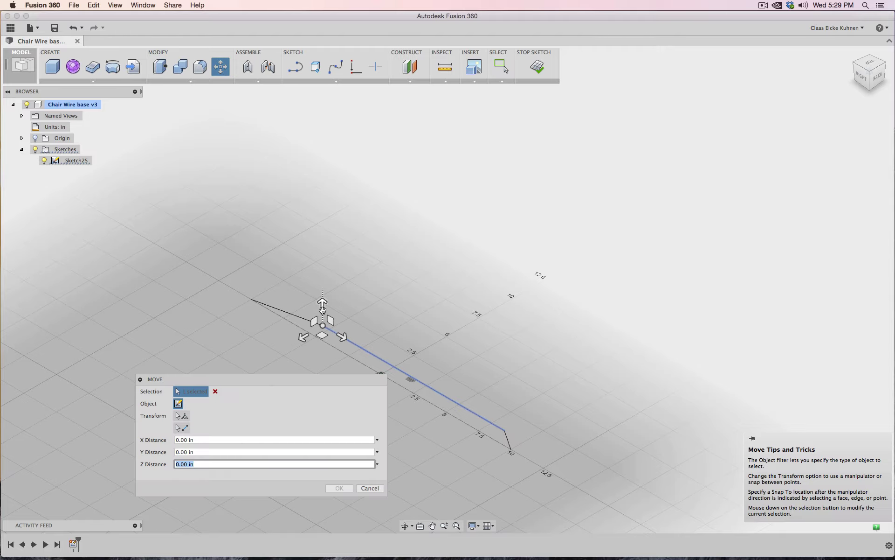
pyautogui.moveTo(322, 308); pyautogui.dragTo(322, 192)
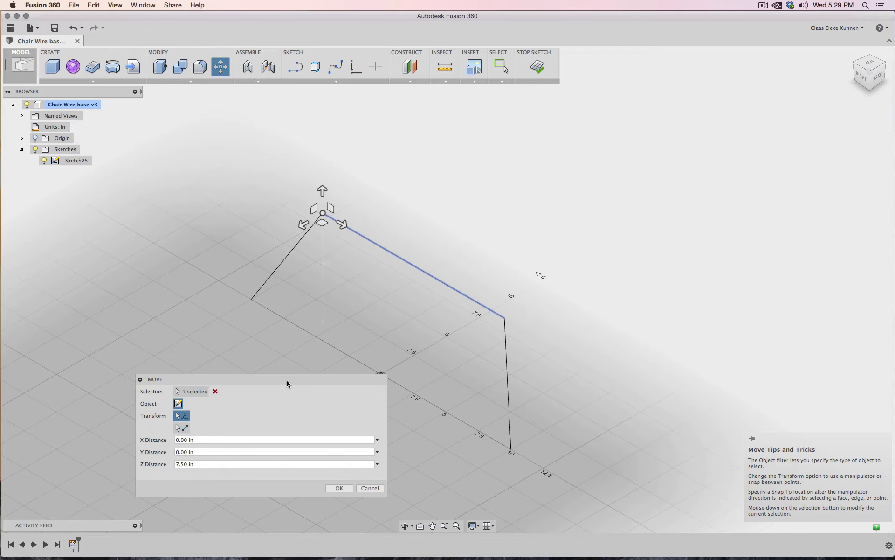
pyautogui.click(209, 463)
pyautogui.write('18')
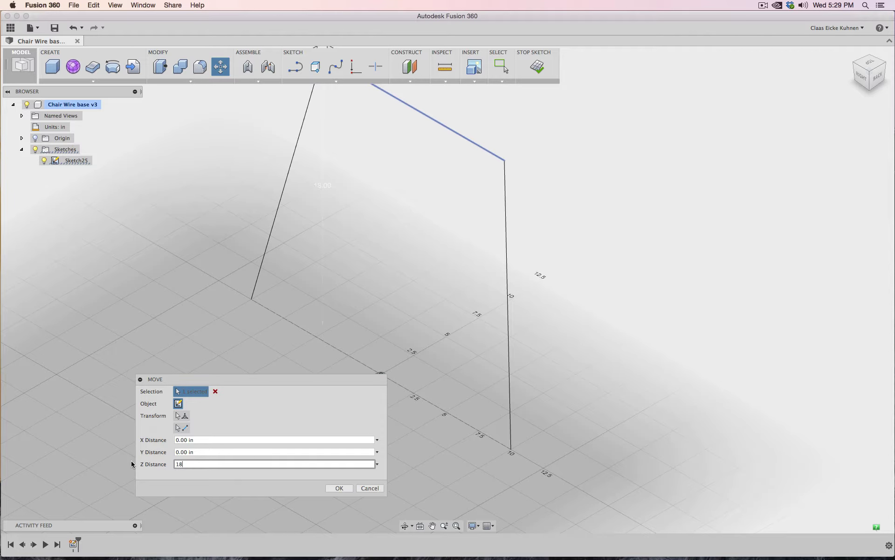
pyautogui.press('Return')
pyautogui.scroll(-5, 317, 321)
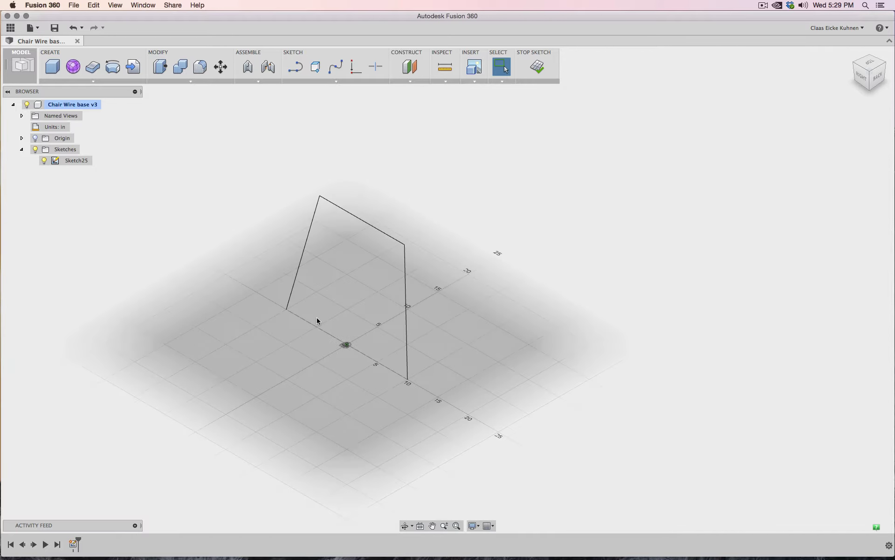
pyautogui.scroll(3, 317, 321)
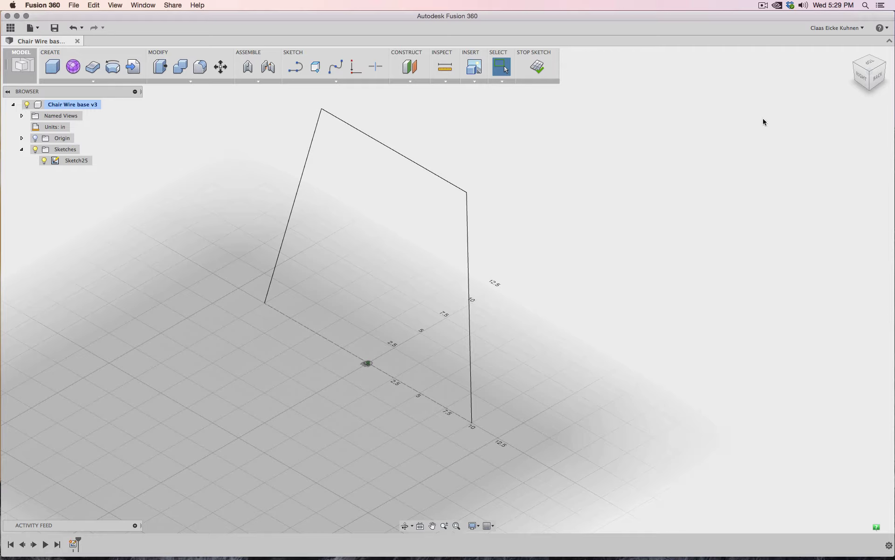
# Settle on the Right ViewCube view of the upright frame and open the user-name account menu.
pyautogui.click(860, 80)
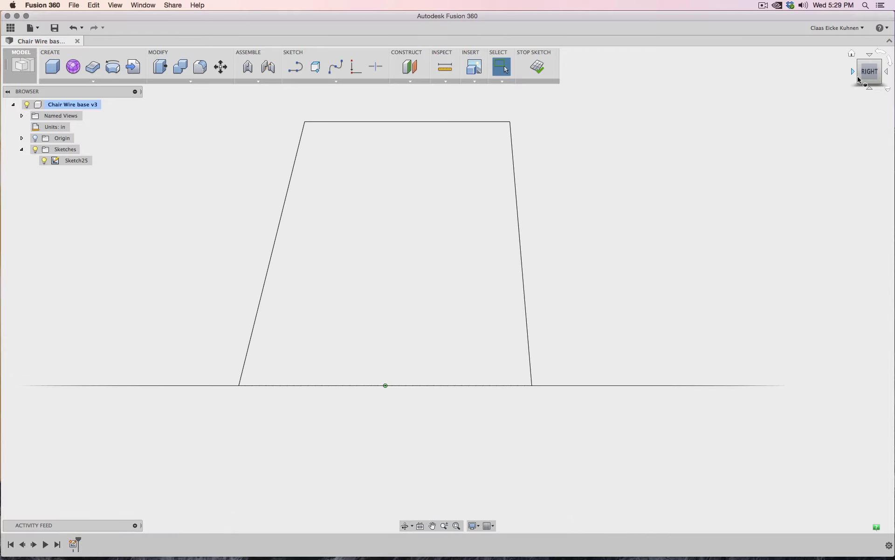
pyautogui.click(886, 71)
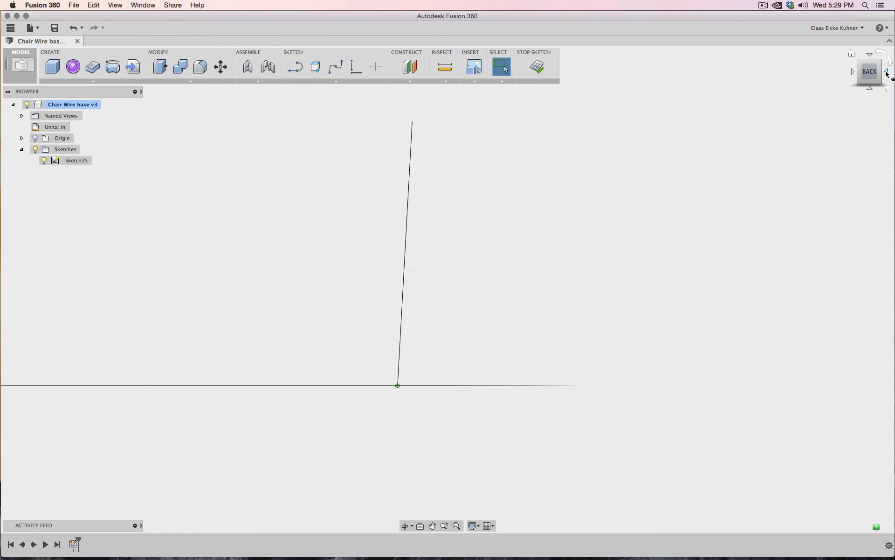
pyautogui.click(853, 72)
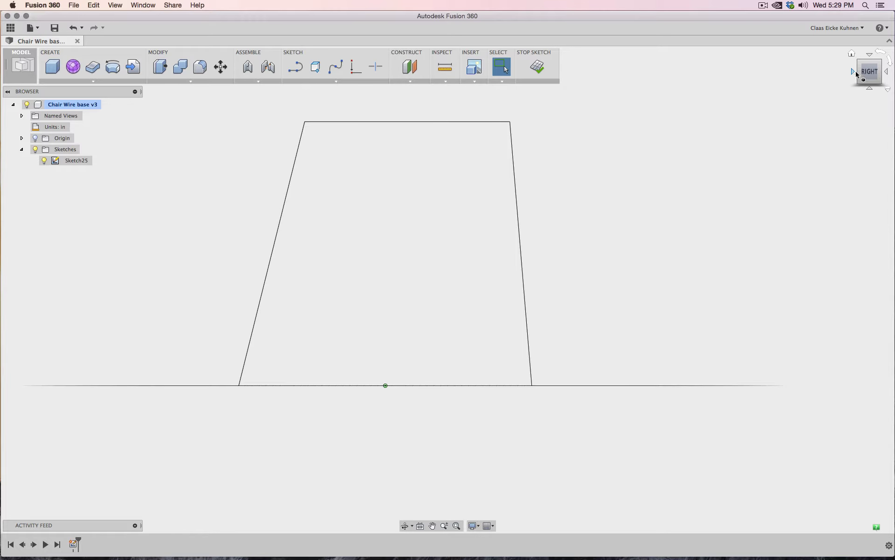
pyautogui.click(865, 28)
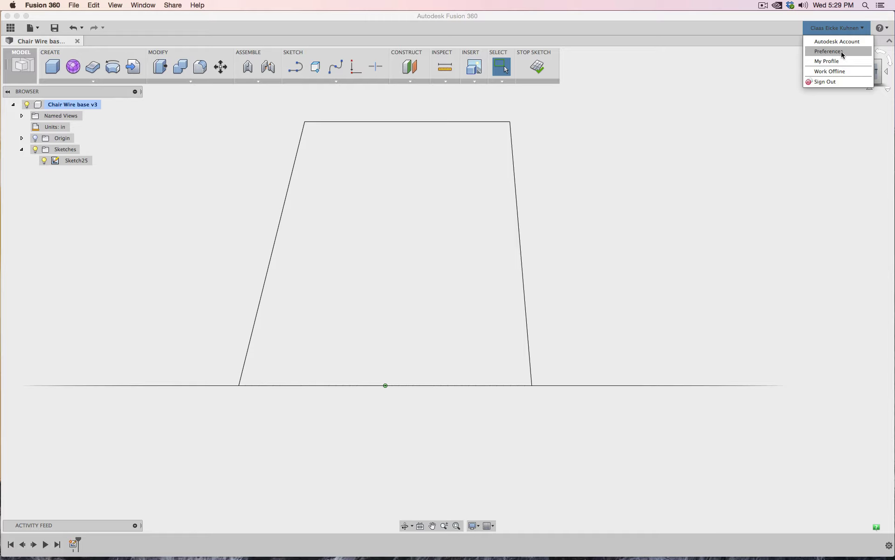
# Enable 'Allow 3D sketching of lines and splines' under General > Design in Preferences.
pyautogui.click(841, 51)
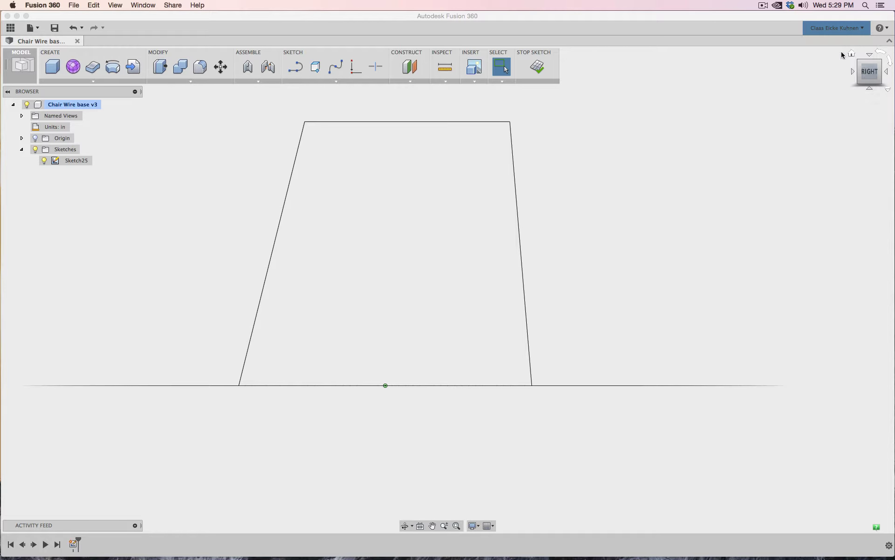
pyautogui.click(255, 161)
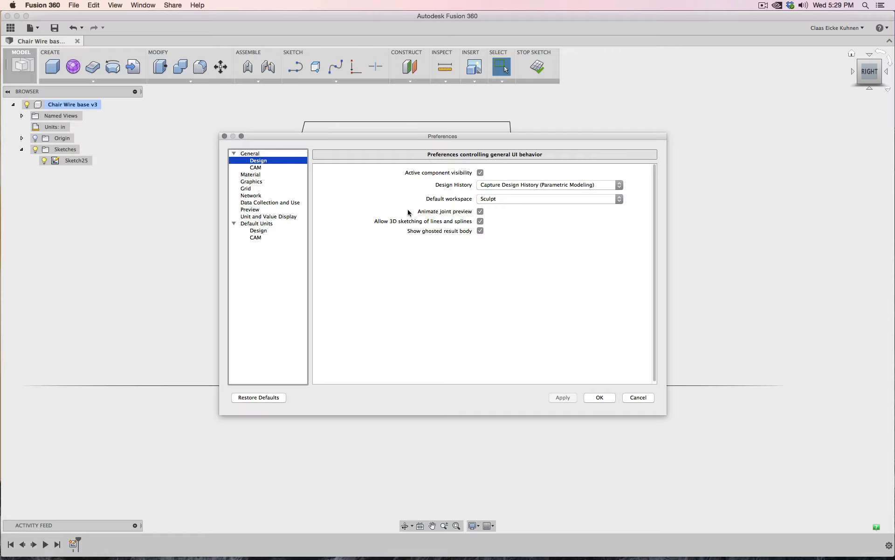
pyautogui.click(481, 221)
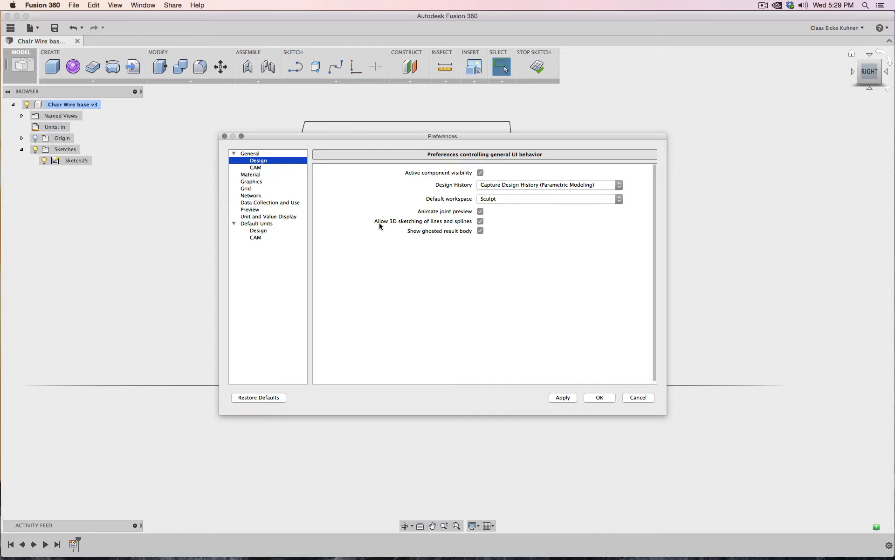
pyautogui.click(598, 398)
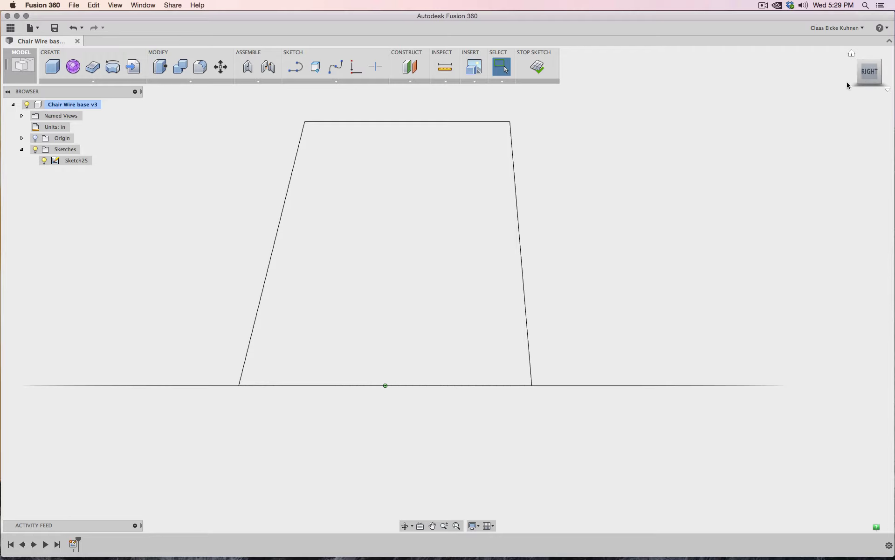
# Fillet the top-right corner where the top line meets the right leg.
pyautogui.moveTo(852, 83); pyautogui.dragTo(648, 187)
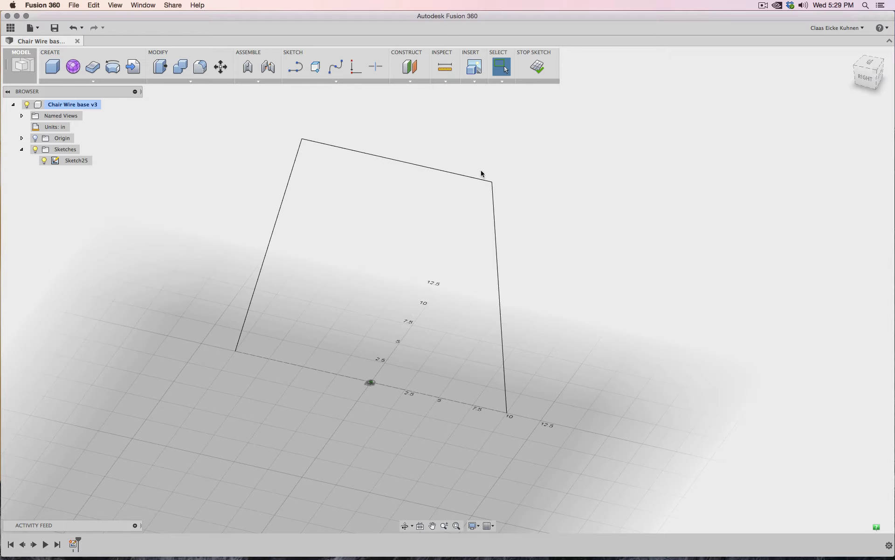
pyautogui.click(338, 81)
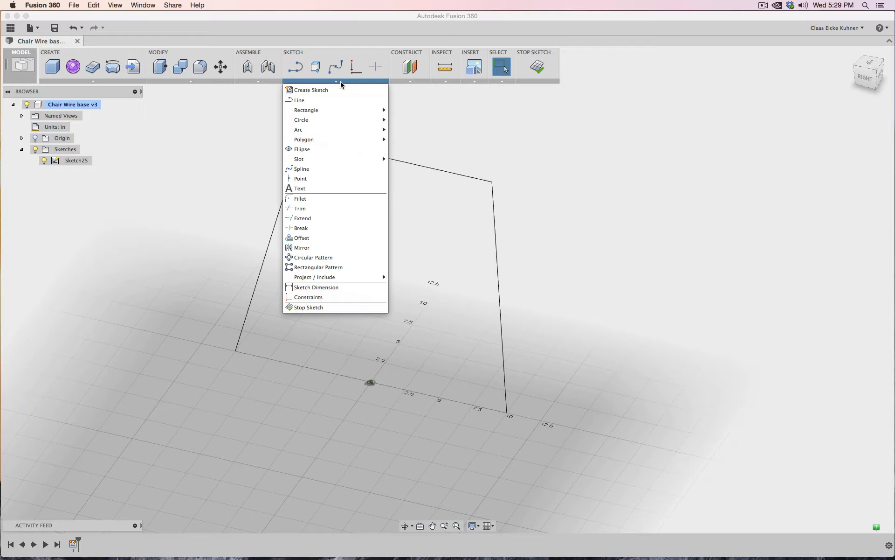
pyautogui.click(312, 199)
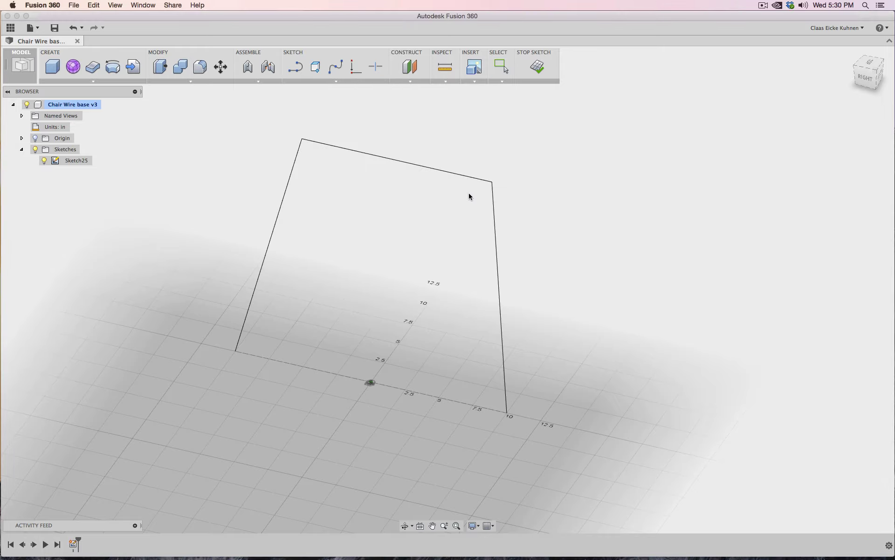
pyautogui.click(472, 177)
pyautogui.click(492, 198)
pyautogui.press('Return')
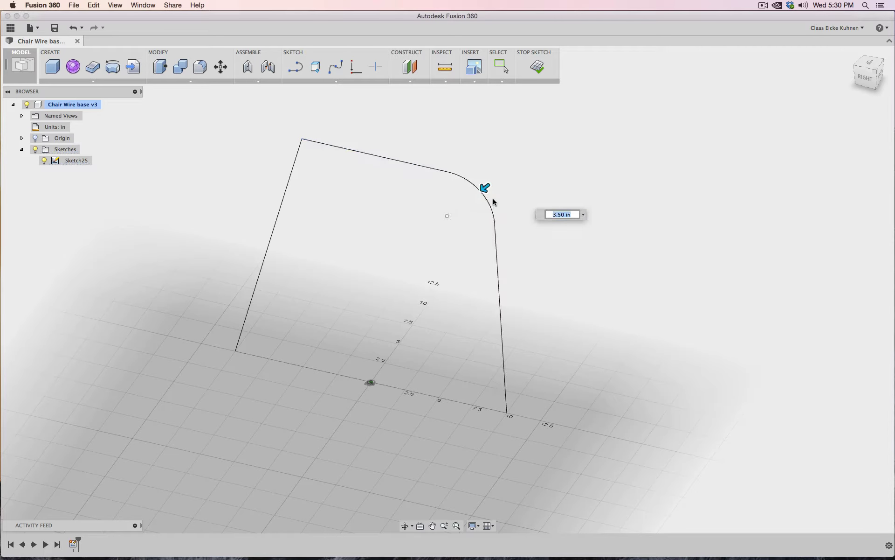
pyautogui.press('Escape')
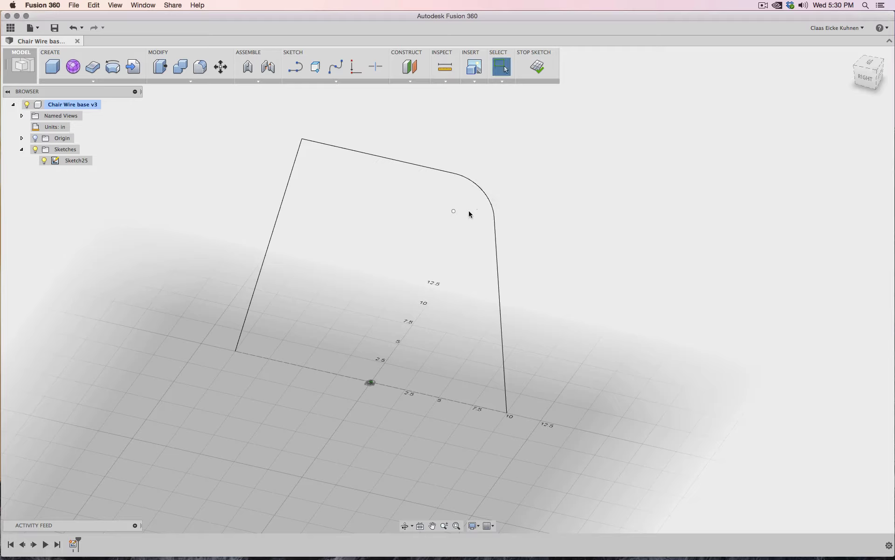
# Fillet the top-left corner between the top line and left leg, then view from the right.
pyautogui.moveTo(381, 263); pyautogui.dragTo(374, 180, button='right')
pyautogui.click(340, 147)
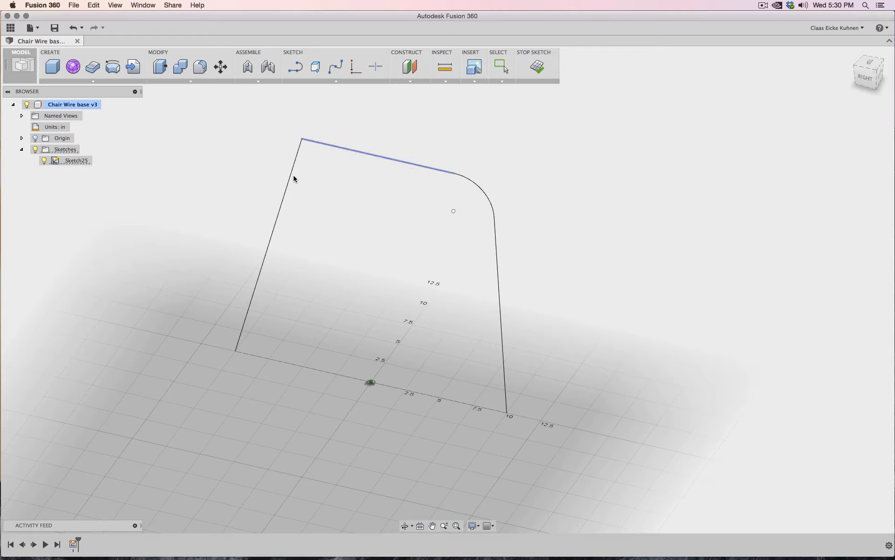
pyautogui.click(291, 174)
pyautogui.press('Return')
pyautogui.press('Escape')
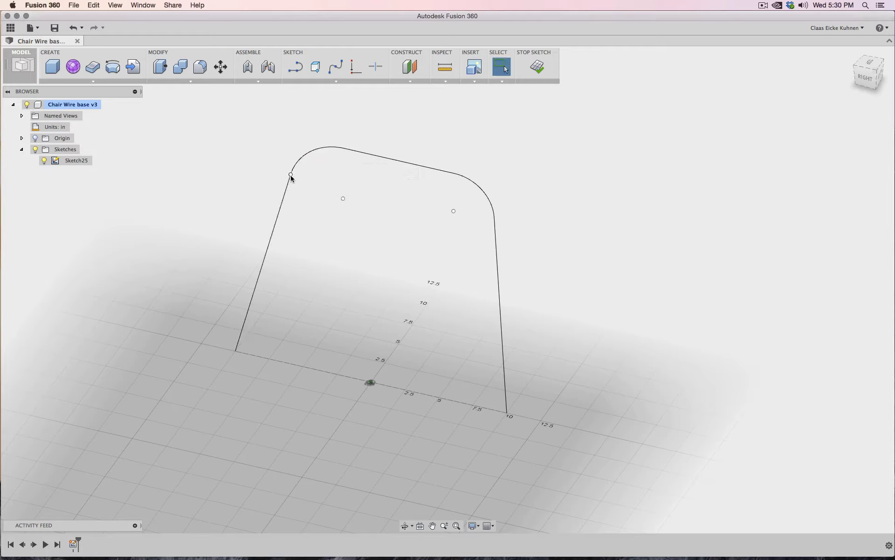
pyautogui.click(866, 77)
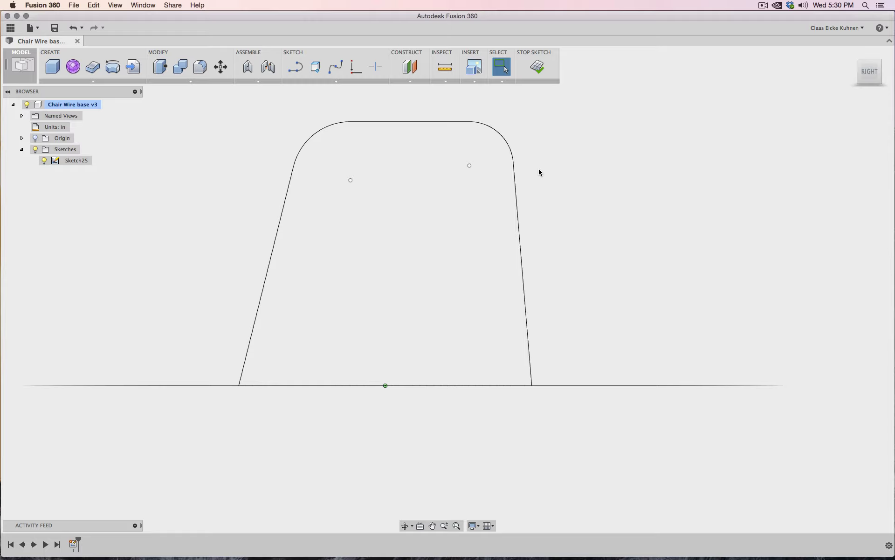
# Select and delete both top-corner fillet arcs, then tilt the view slightly.
pyautogui.click(295, 159)
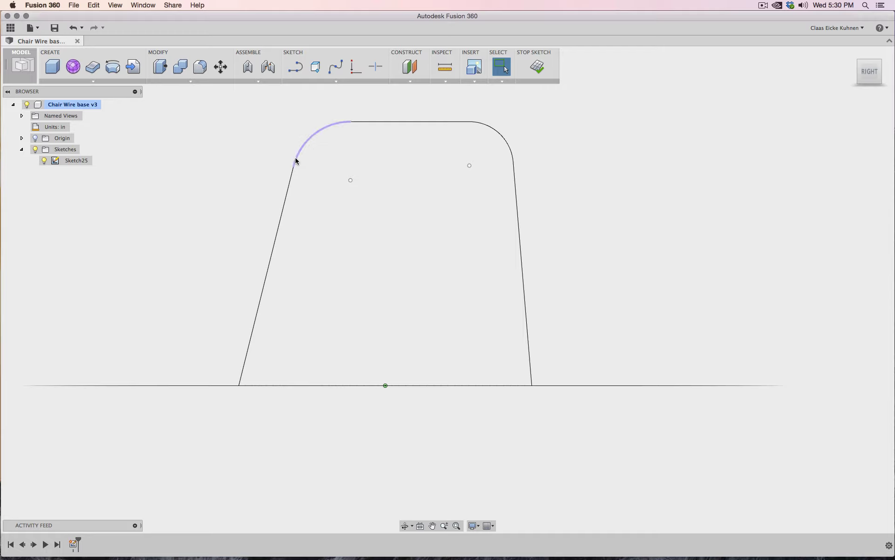
pyautogui.click(502, 139)
pyautogui.keyDown('shift'); pyautogui.click(306, 141); pyautogui.keyUp('shift')
pyautogui.press('Delete')
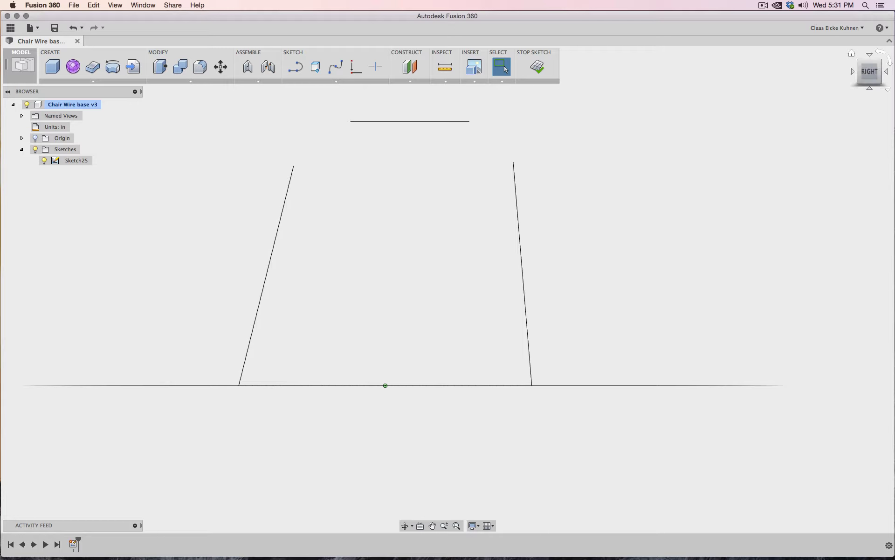
pyautogui.moveTo(863, 76)
pyautogui.keyDown('shift'); pyautogui.mouseDown(button='middle')
pyautogui.moveTo(793, 86)
pyautogui.moveTo(868, 75)
pyautogui.mouseUp(button='middle'); pyautogui.keyUp('shift')
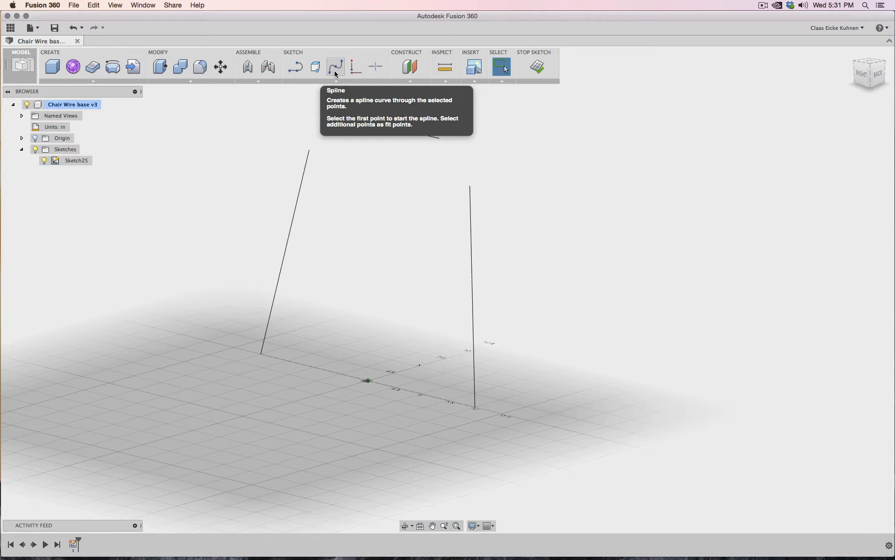
# Draw a spline from the left leg's top end to the top line's left end.
pyautogui.moveTo(370, 255); pyautogui.dragTo(361, 309, button='middle')
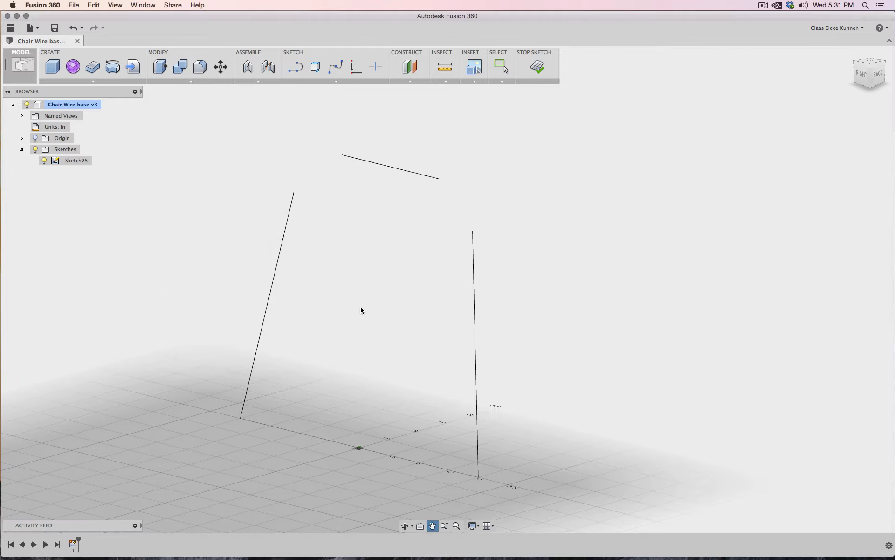
pyautogui.scroll(-1, 360, 310)
pyautogui.scroll(3, 360, 309)
pyautogui.scroll(-1, 347, 223)
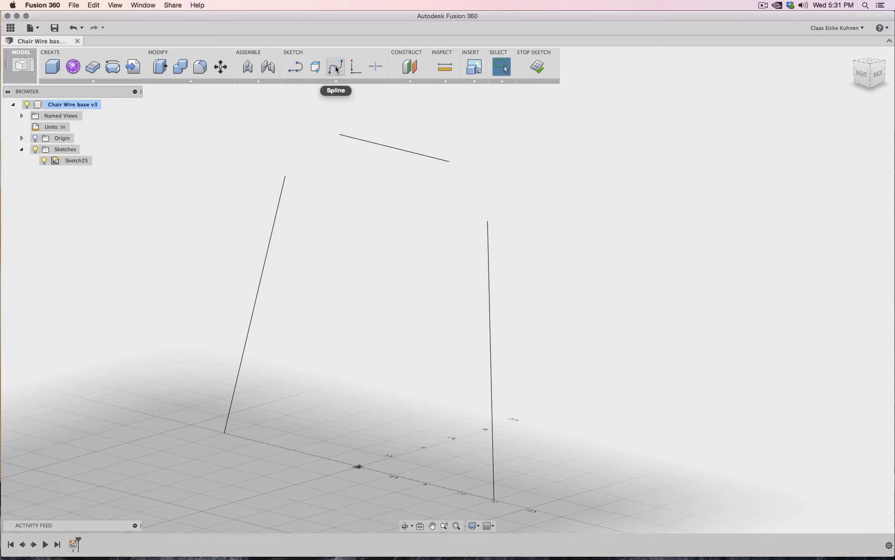
pyautogui.click(336, 82)
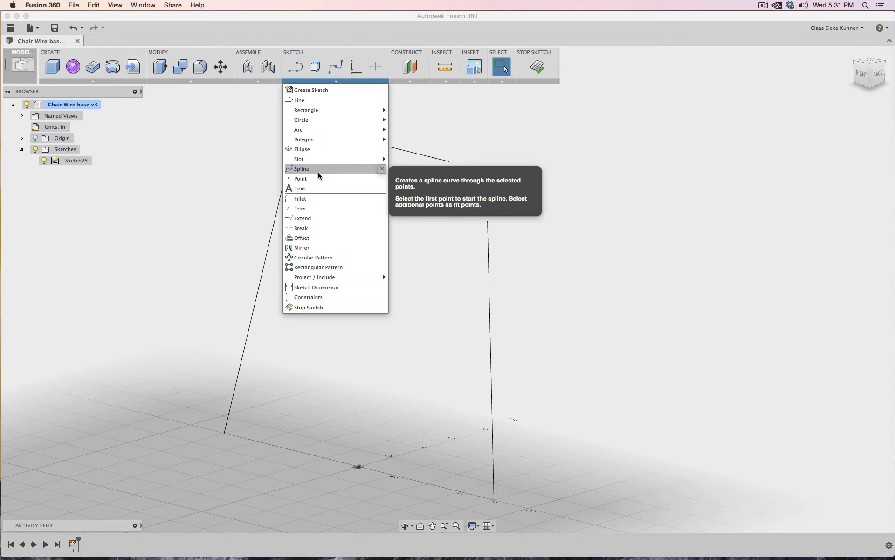
pyautogui.click(318, 170)
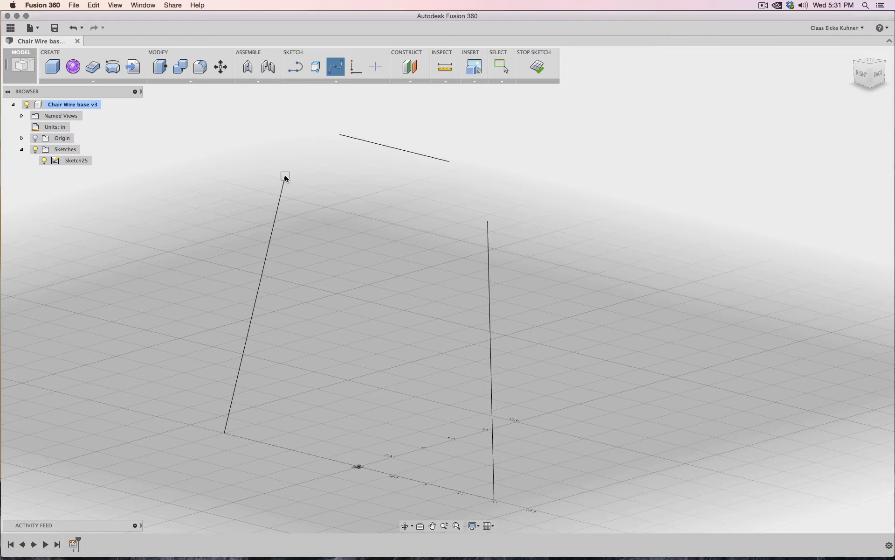
pyautogui.click(285, 176)
pyautogui.click(339, 135)
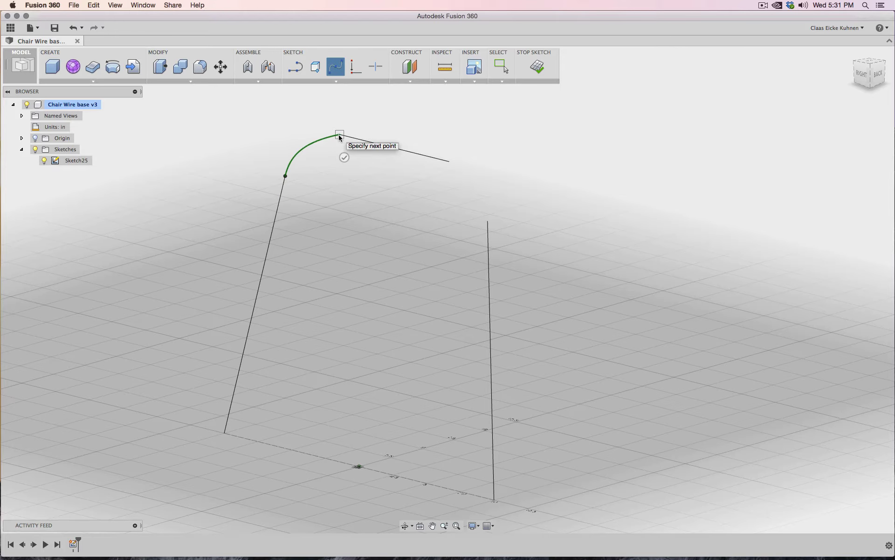
pyautogui.click(339, 135)
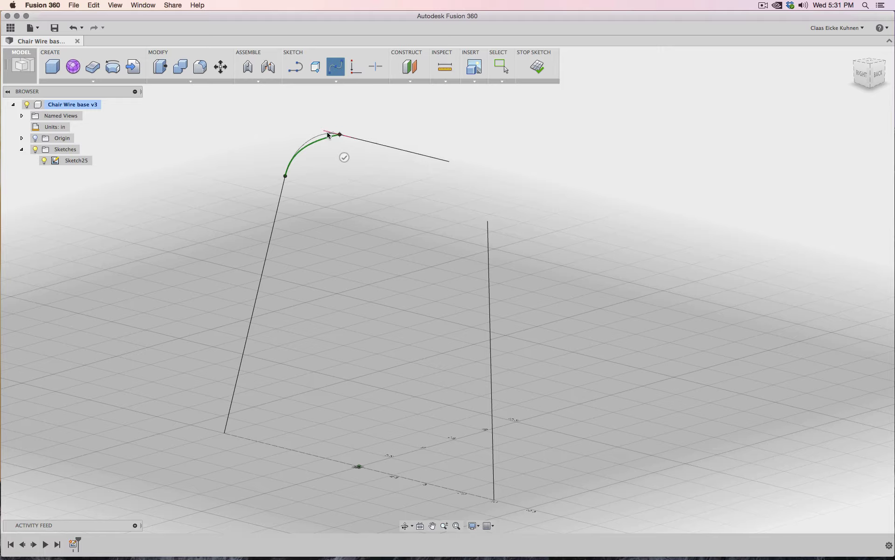
pyautogui.press('Return')
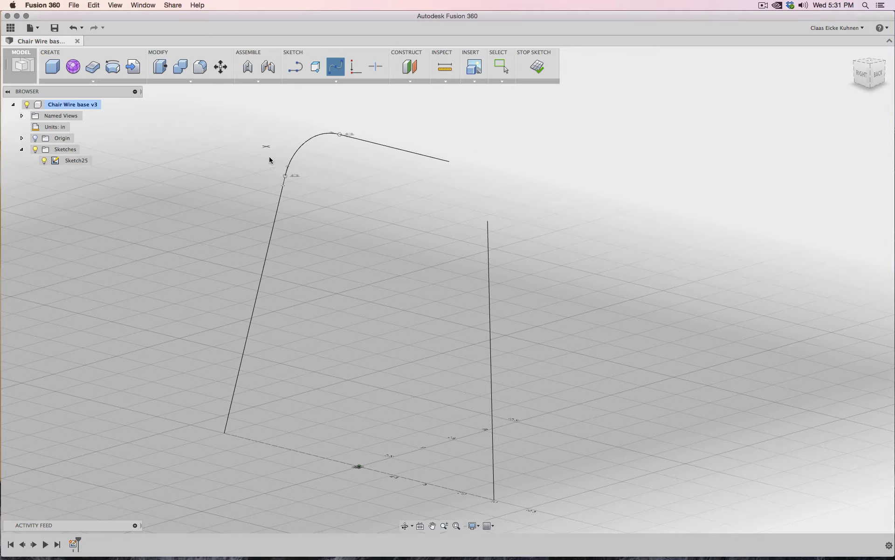
# Draw a spline from the top line's right end to the right leg, then view from the right.
pyautogui.click(449, 161)
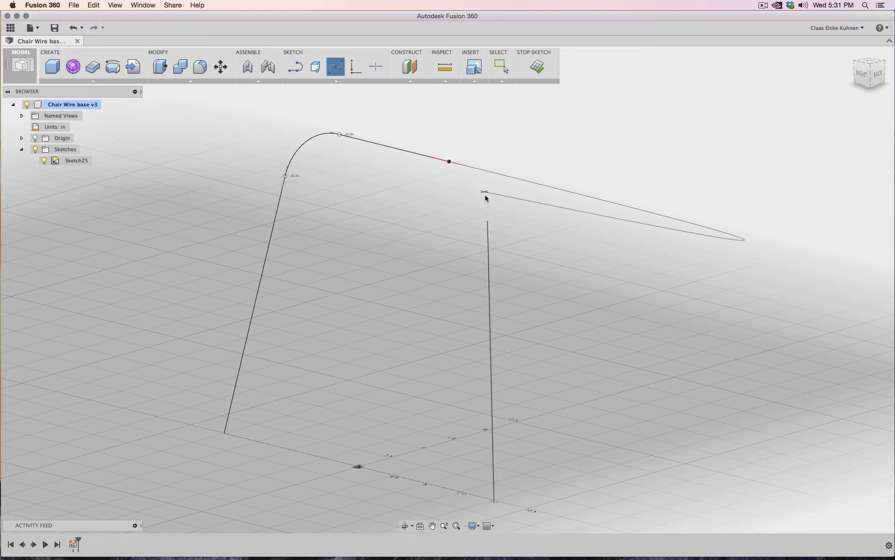
pyautogui.click(487, 221)
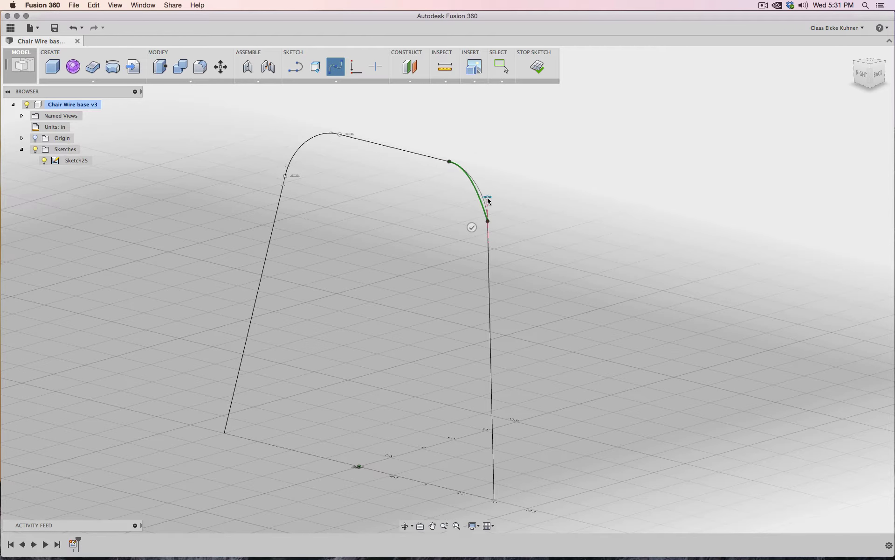
pyautogui.press('Return')
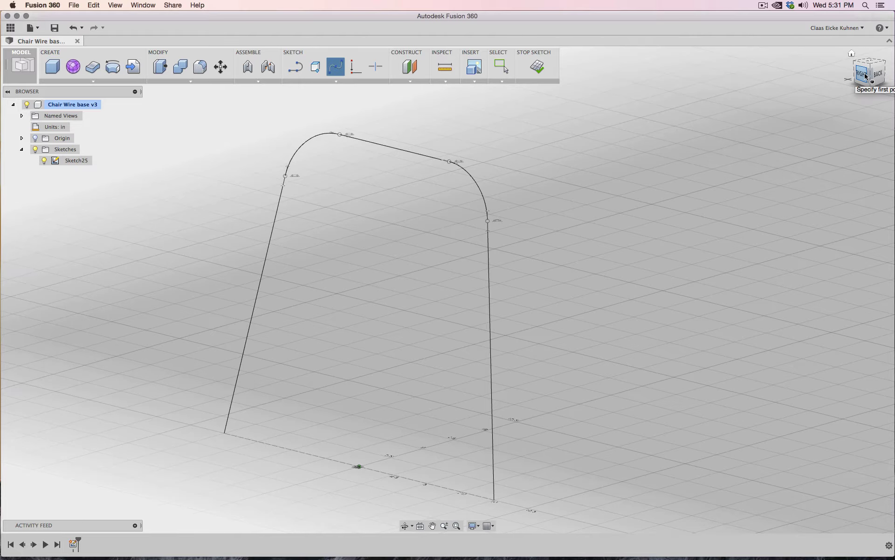
pyautogui.click(861, 73)
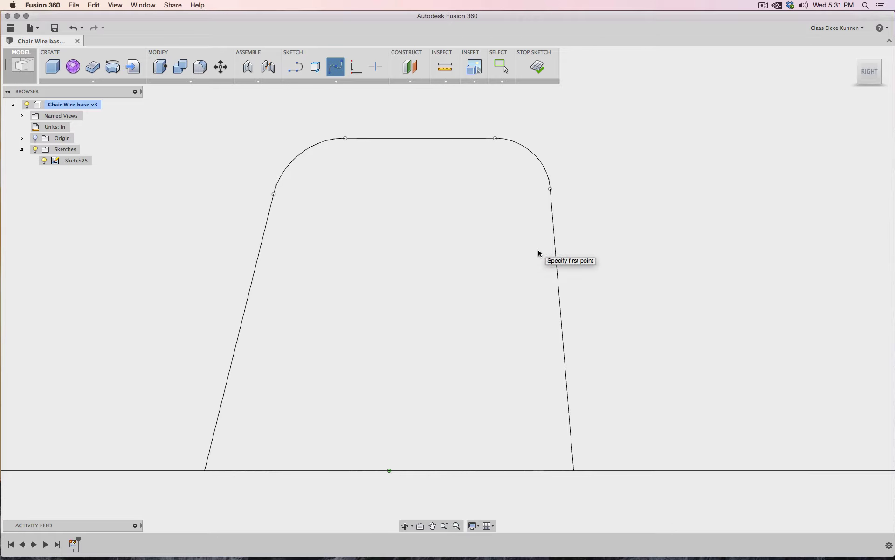
# Delete the upper-right corner spline and orbit into a tilted 3D view.
pyautogui.press('Escape')
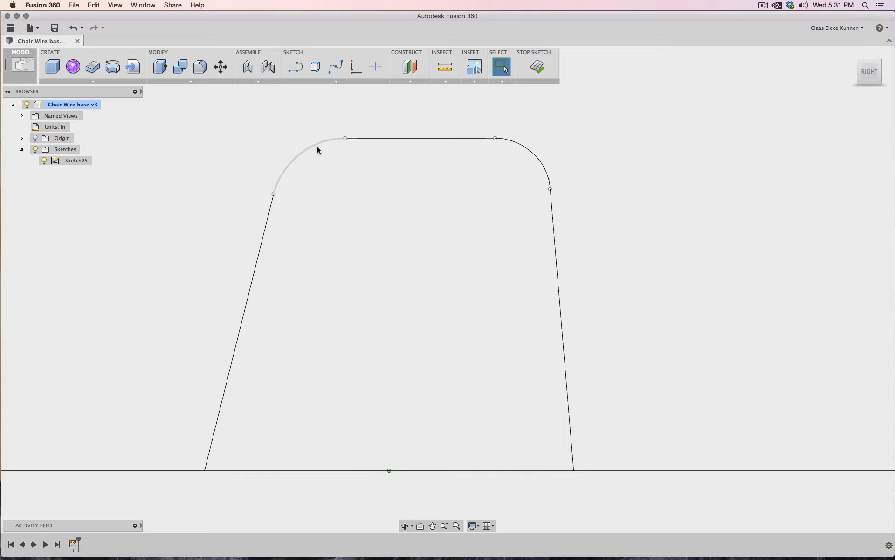
pyautogui.click(280, 181)
pyautogui.click(444, 252)
pyautogui.click(534, 154)
pyautogui.press('Delete')
pyautogui.moveTo(869, 72)
pyautogui.mouseDown()
pyautogui.moveTo(855, 94)
pyautogui.moveTo(555, 203)
pyautogui.mouseUp()
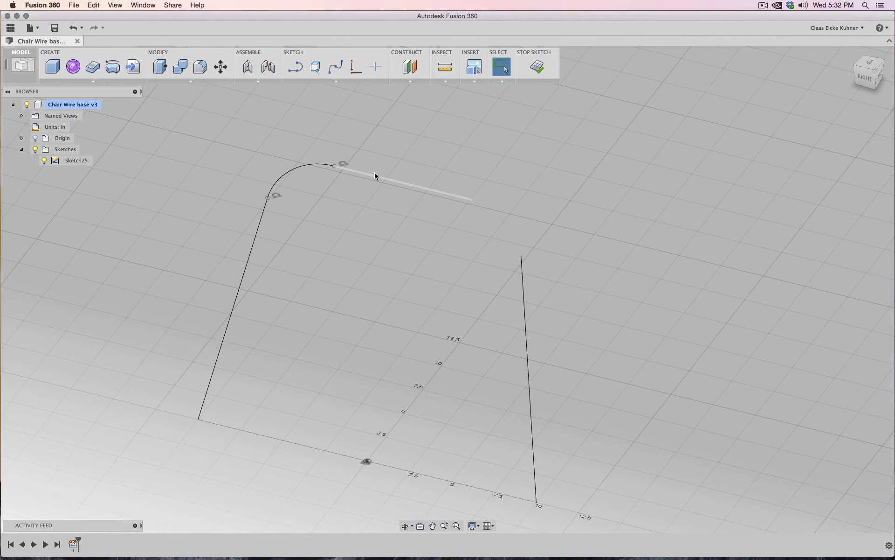
# Redraw the upper-right spline from the top line's right end to the right leg's top end.
pyautogui.click(276, 197)
pyautogui.click(271, 189)
pyautogui.click(360, 172)
pyautogui.click(262, 208)
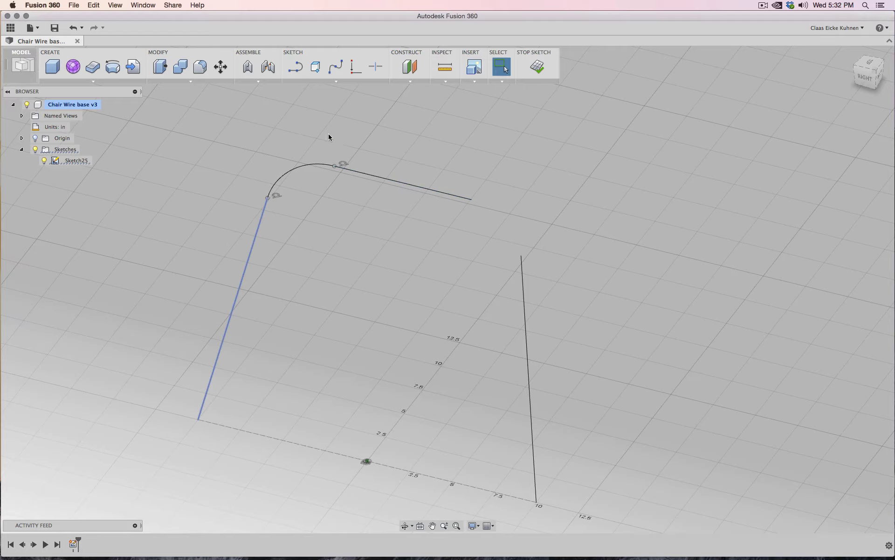
pyautogui.click(335, 67)
pyautogui.click(472, 199)
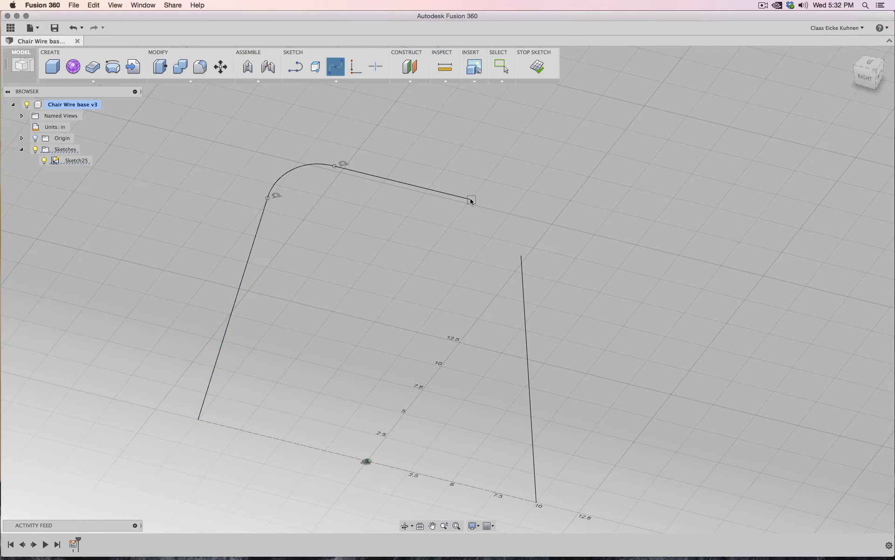
pyautogui.click(521, 256)
pyautogui.click(536, 243)
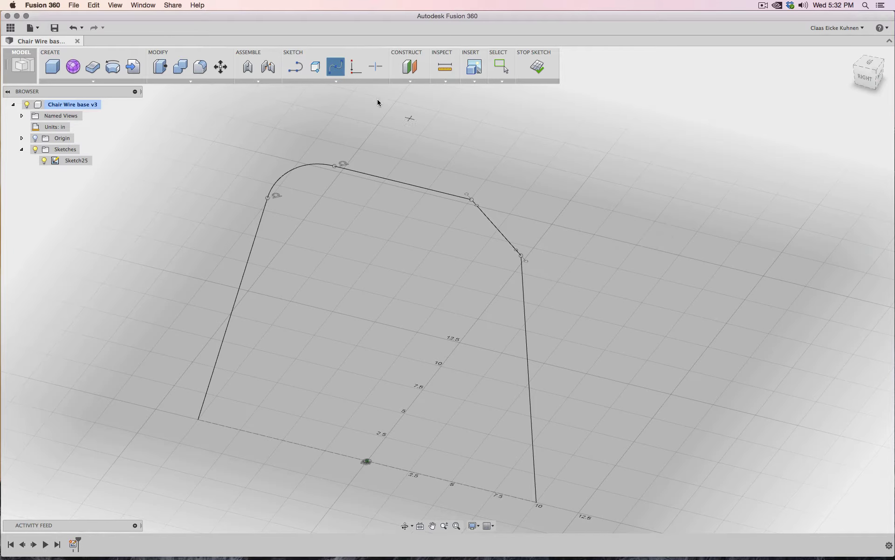
pyautogui.click(336, 82)
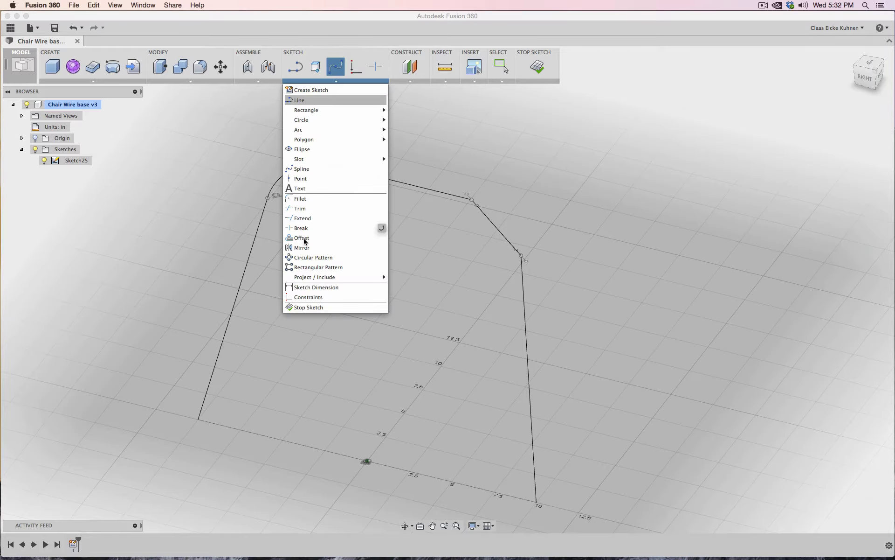
# Apply Tangent constraints between the upper-right spline and both the top line and right leg.
pyautogui.click(308, 297)
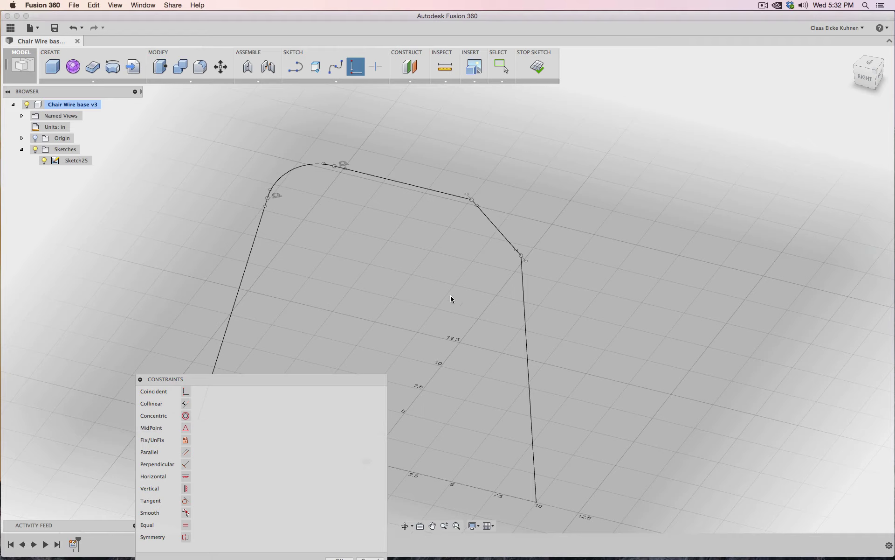
pyautogui.click(189, 502)
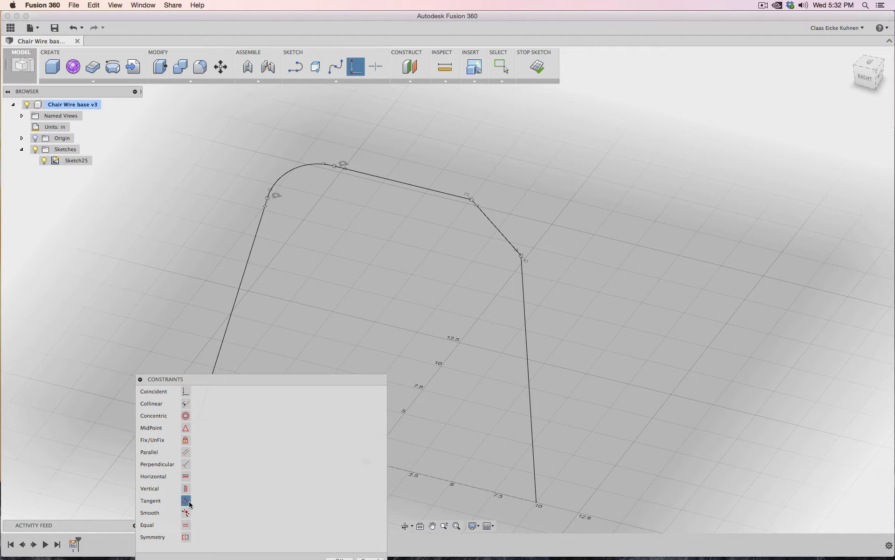
pyautogui.click(487, 215)
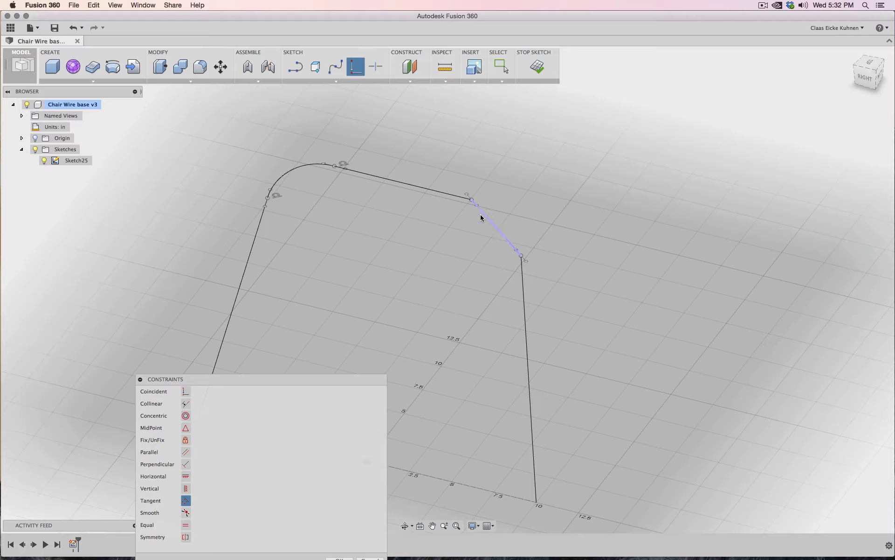
pyautogui.click(454, 195)
pyautogui.click(509, 234)
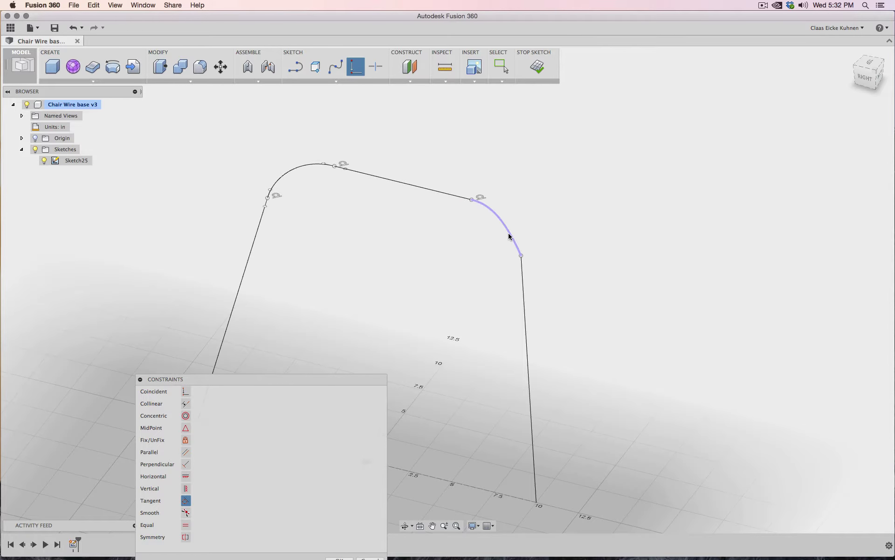
pyautogui.click(524, 274)
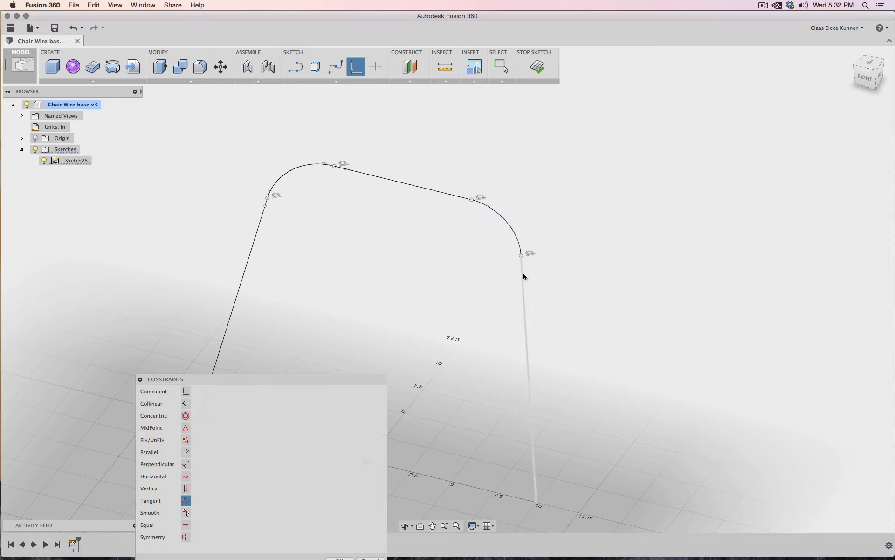
pyautogui.moveTo(318, 382); pyautogui.dragTo(275, 239)
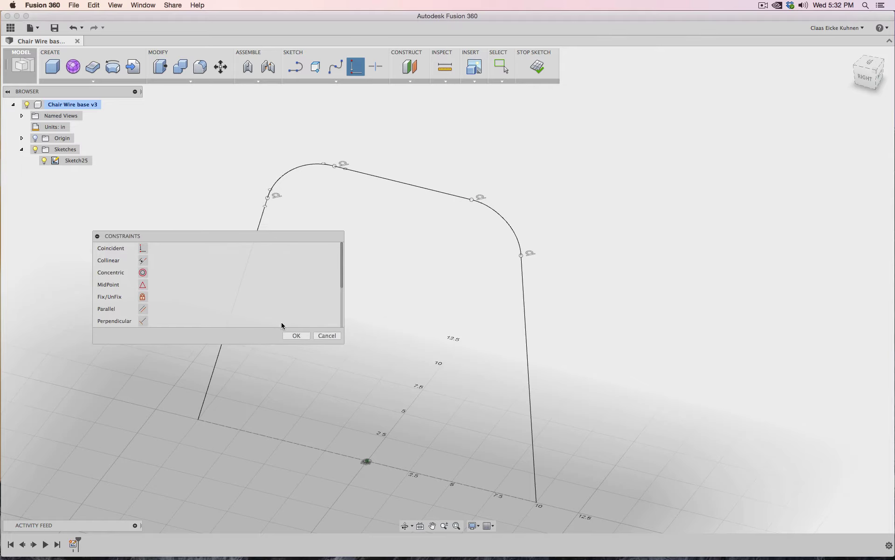
pyautogui.click(294, 335)
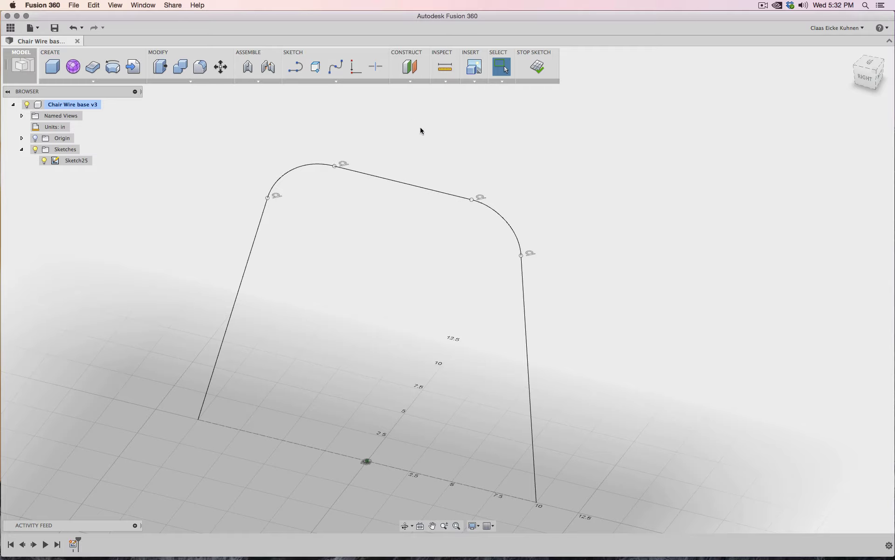
# Try moving the top sketch point 1 in along Z, then cancel the move.
pyautogui.rightClick(334, 164)
pyautogui.click(316, 179)
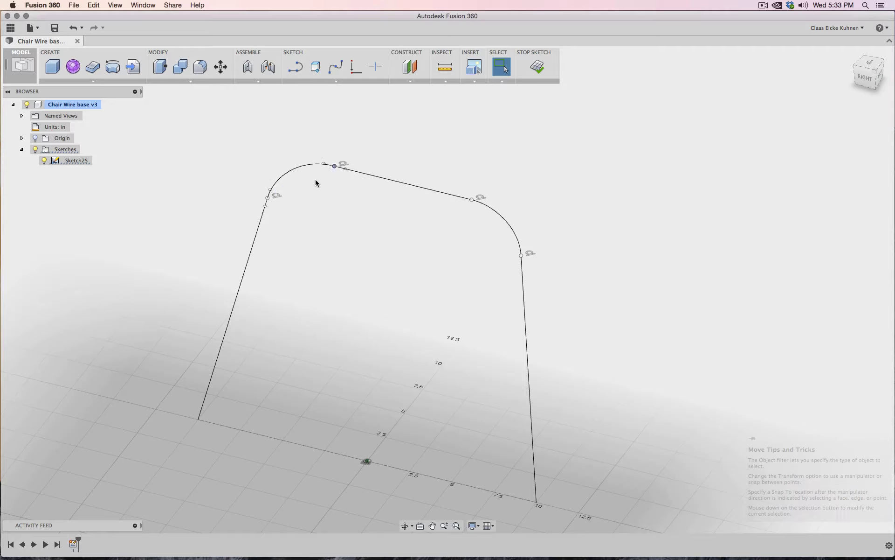
pyautogui.write('1')
pyautogui.press('Return')
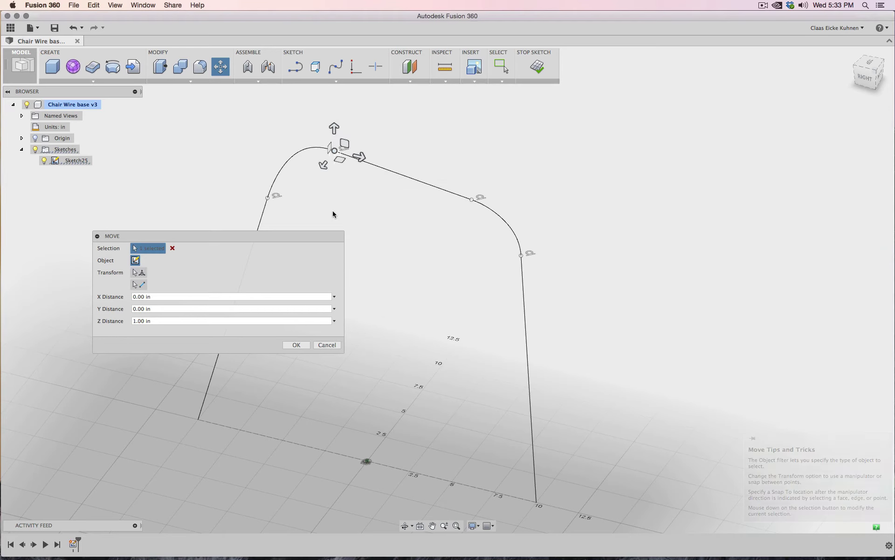
pyautogui.click(335, 128)
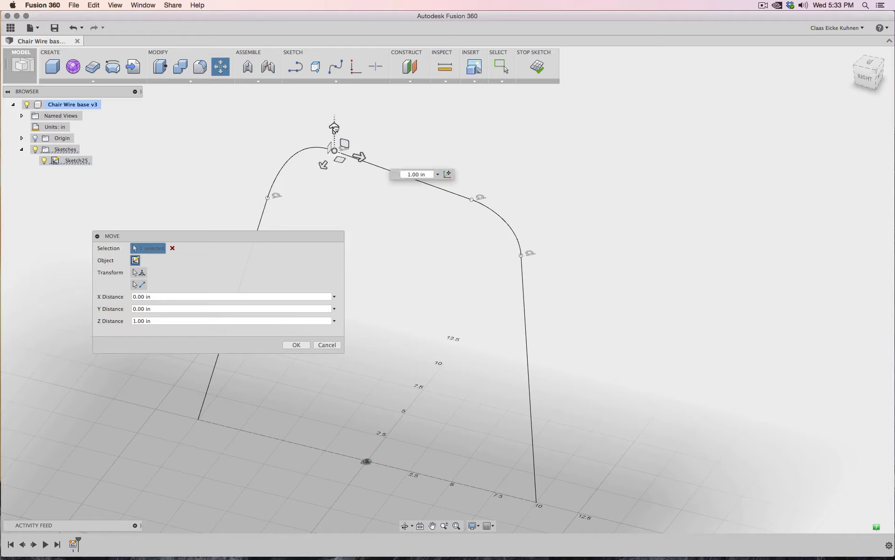
pyautogui.moveTo(335, 128); pyautogui.dragTo(337, 186)
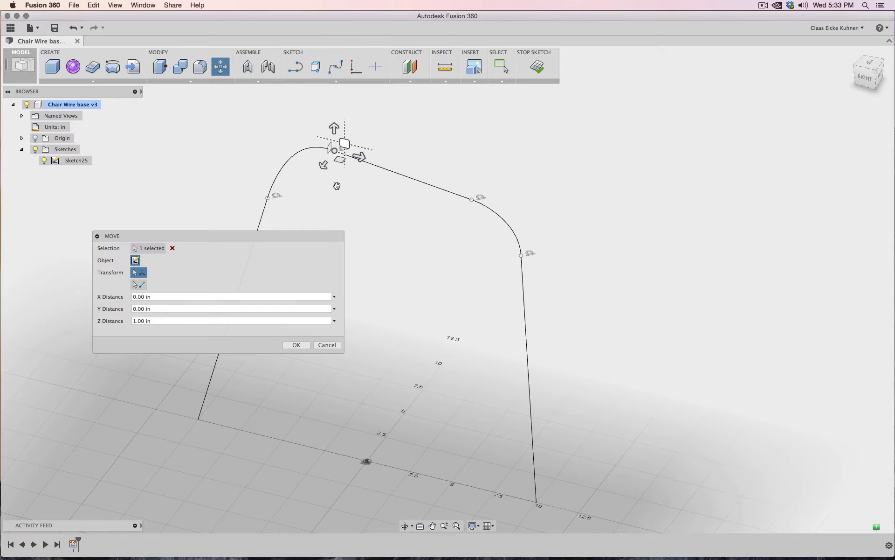
pyautogui.click(327, 345)
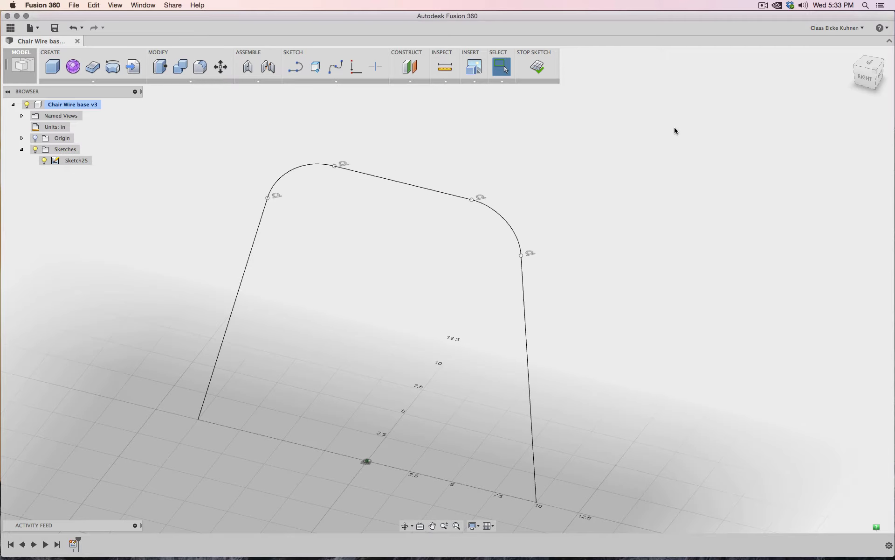
# Switch to a tilted 3D view from the right, recentred on the sketch.
pyautogui.click(868, 77)
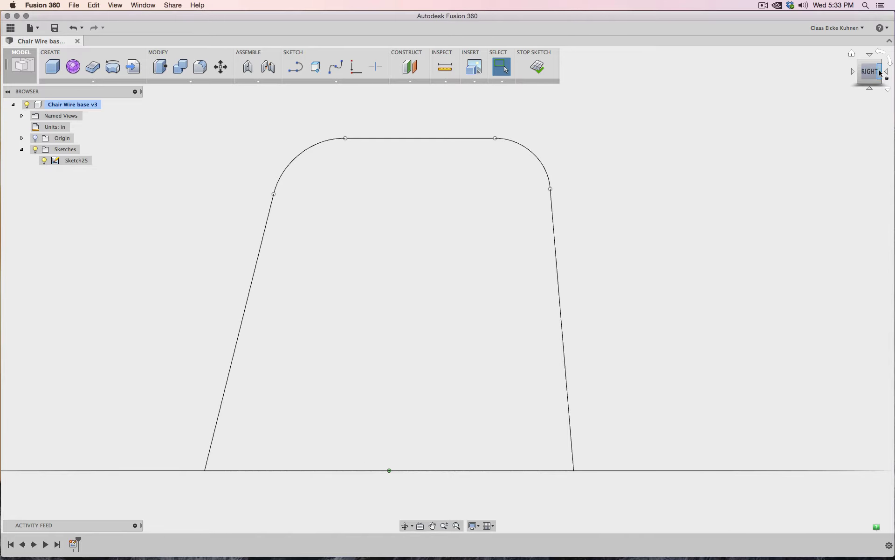
pyautogui.moveTo(880, 73); pyautogui.dragTo(828, 122)
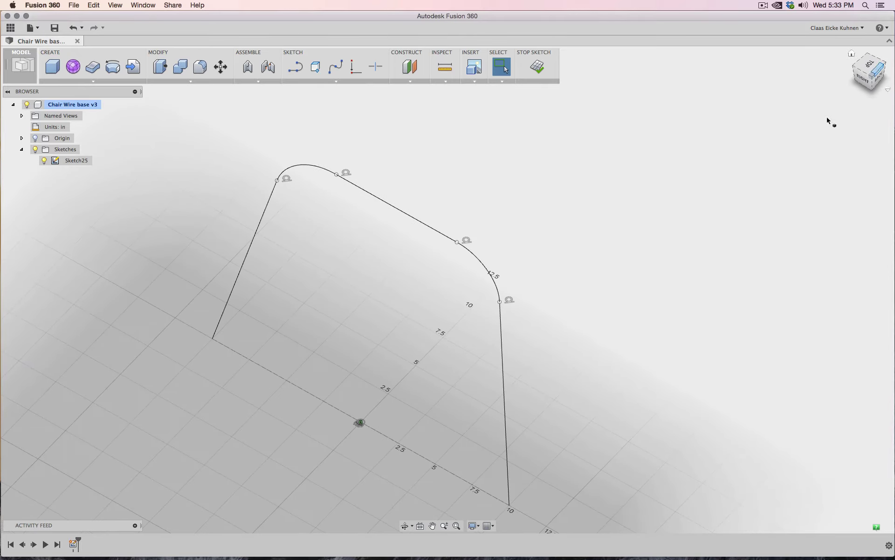
pyautogui.moveTo(610, 296); pyautogui.dragTo(662, 238, button='middle')
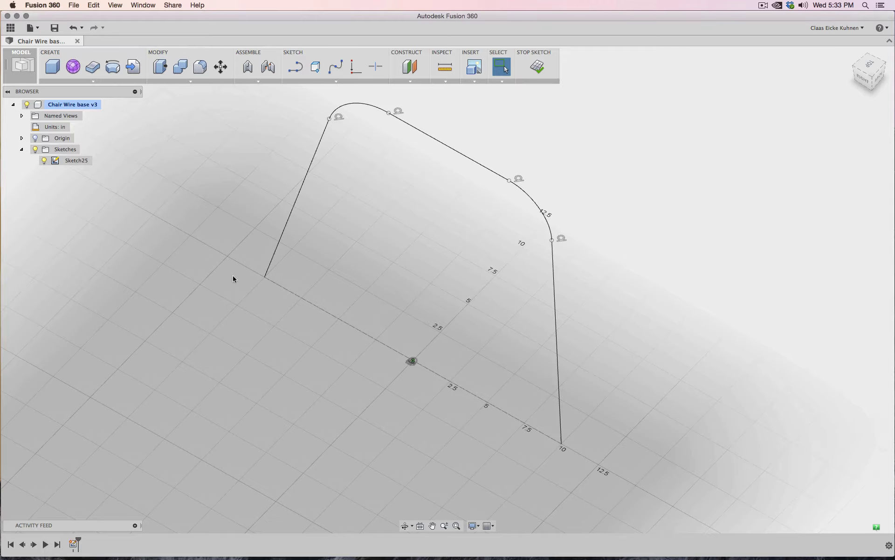
# Place a 1 in Center Diameter Circle on each wire end, then orbit and zoom out.
pyautogui.click(333, 83)
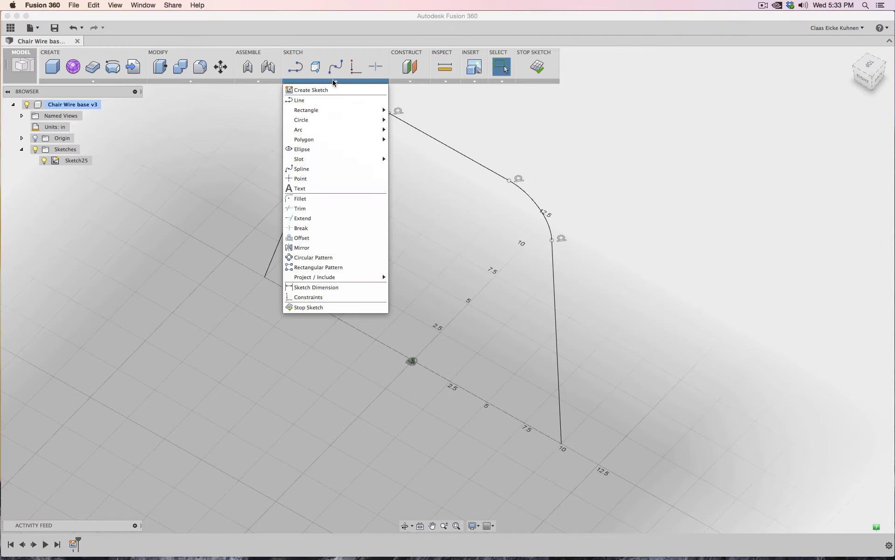
pyautogui.moveTo(337, 120)
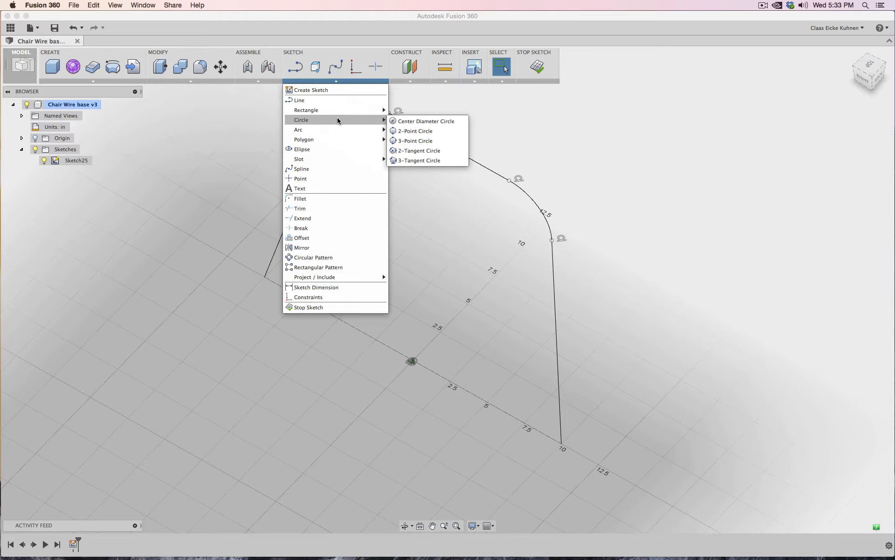
pyautogui.click(412, 123)
pyautogui.click(264, 277)
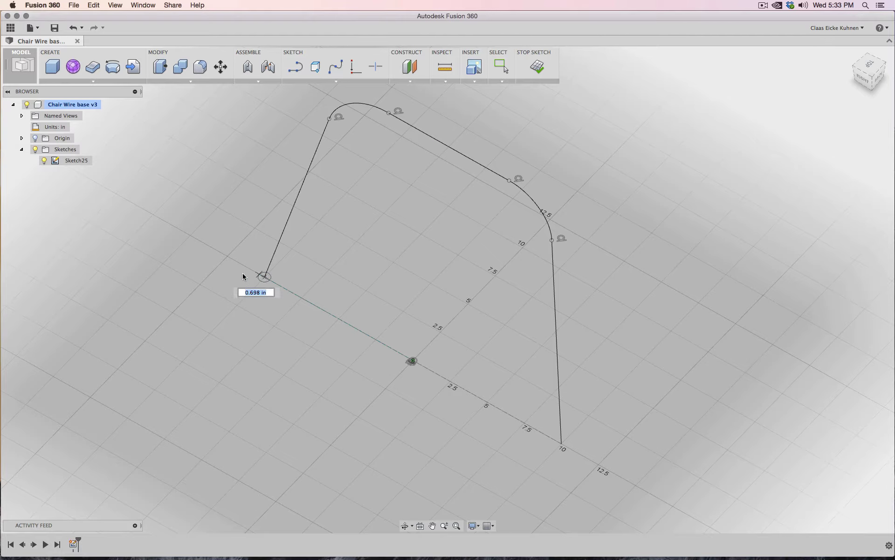
pyautogui.write('1')
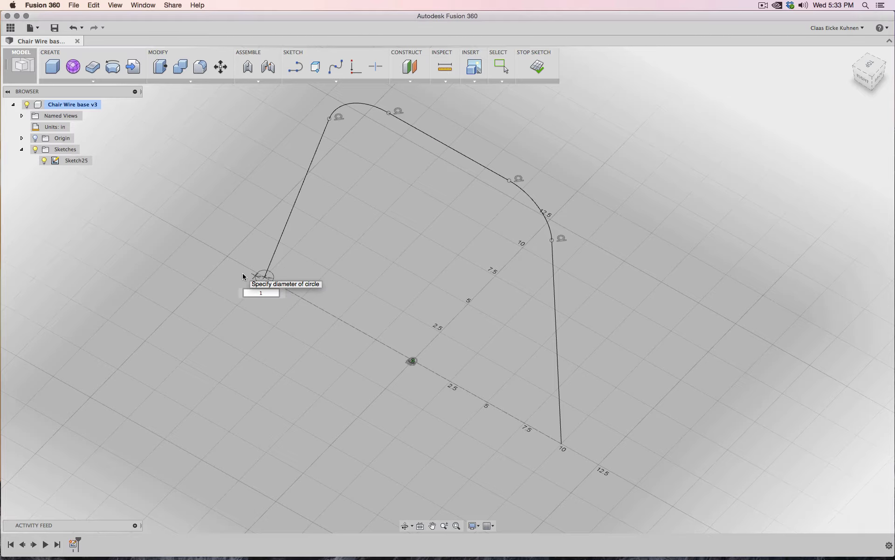
pyautogui.press('Tab')
pyautogui.press('Return')
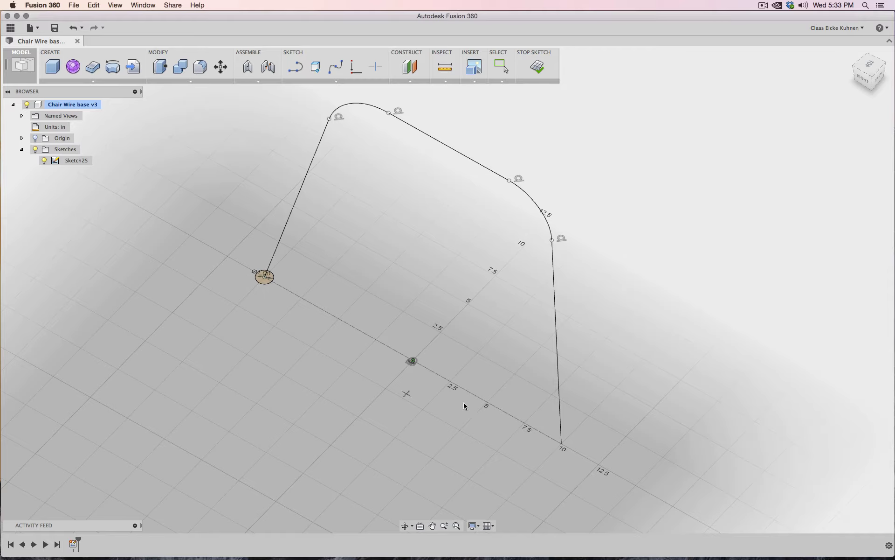
pyautogui.click(562, 441)
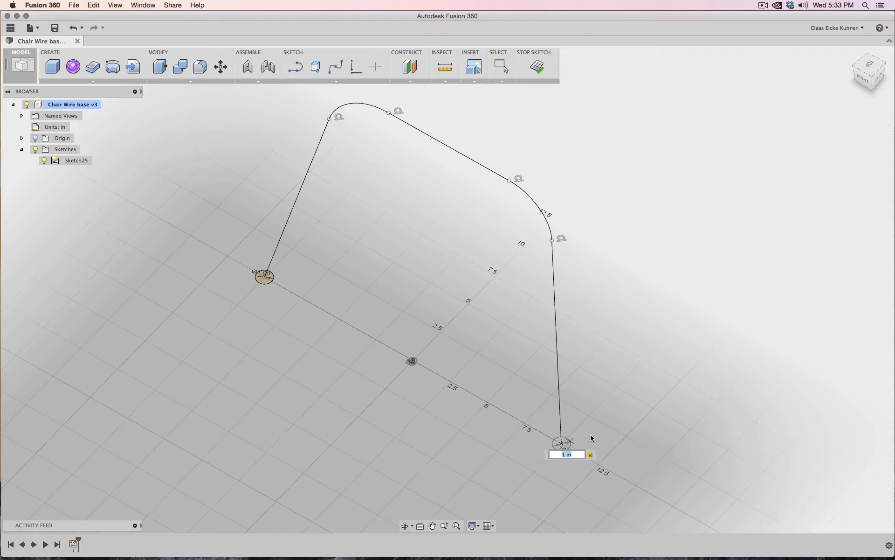
pyautogui.press('Return')
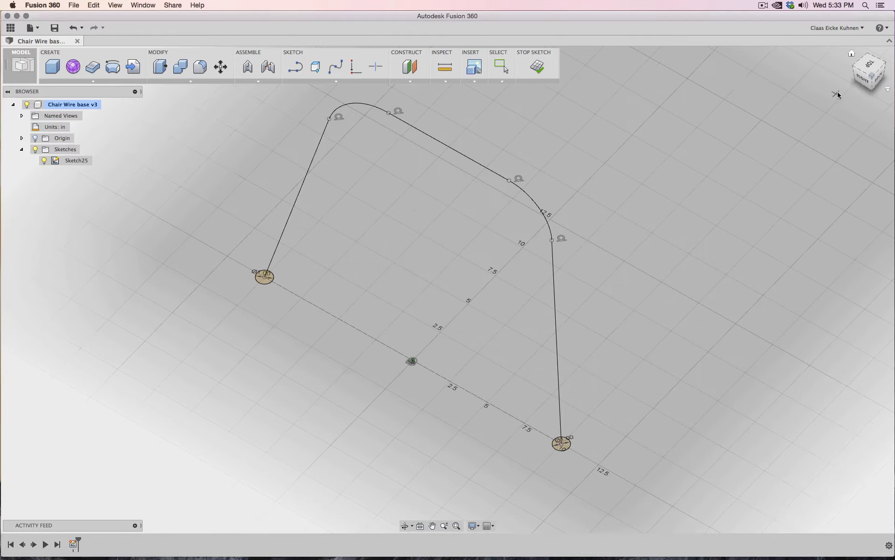
pyautogui.moveTo(868, 74)
pyautogui.mouseDown()
pyautogui.moveTo(839, 70)
pyautogui.moveTo(857, 71)
pyautogui.moveTo(580, 254)
pyautogui.mouseUp()
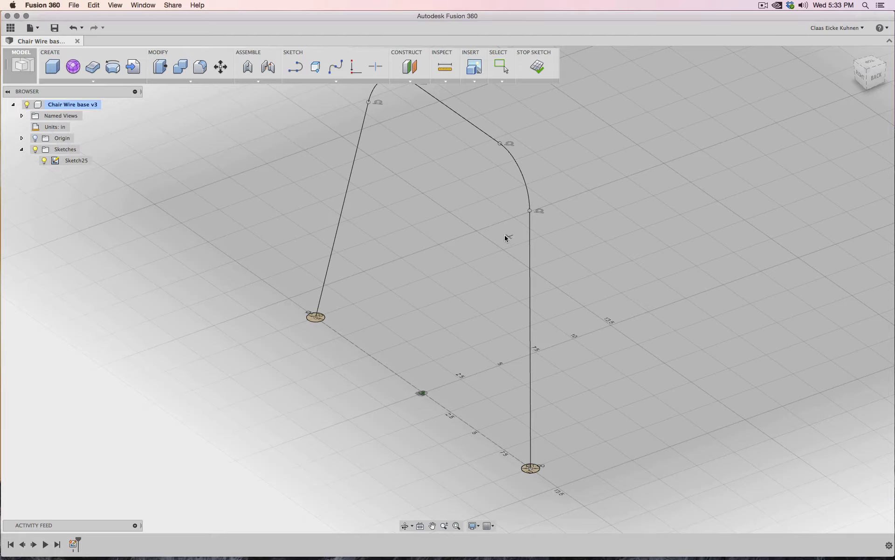
pyautogui.scroll(-5, 465, 194)
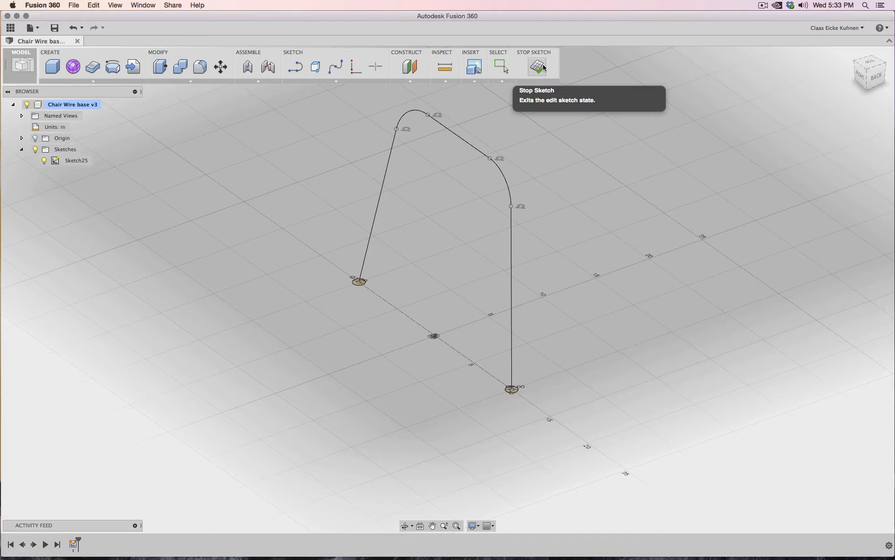
# Stop the sketch and start a Loft in the Patch workspace.
pyautogui.click(544, 67)
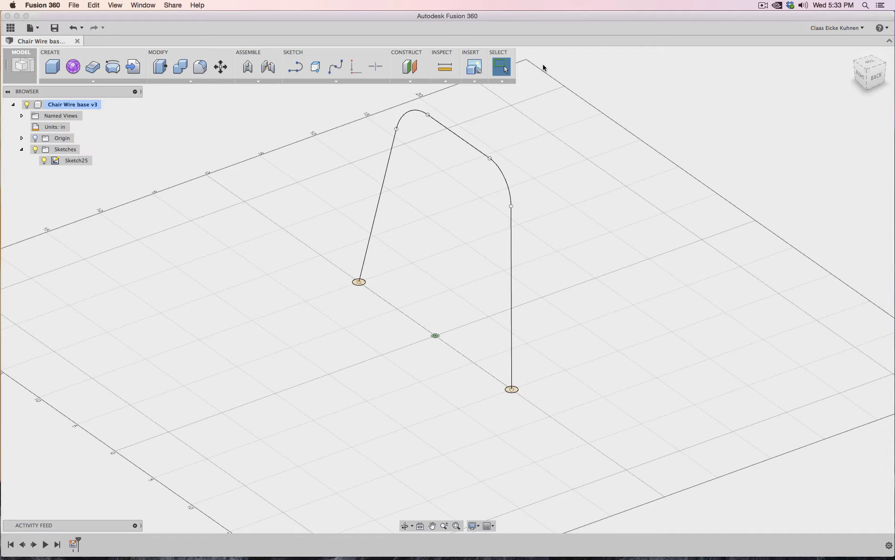
pyautogui.click(21, 65)
pyautogui.click(26, 130)
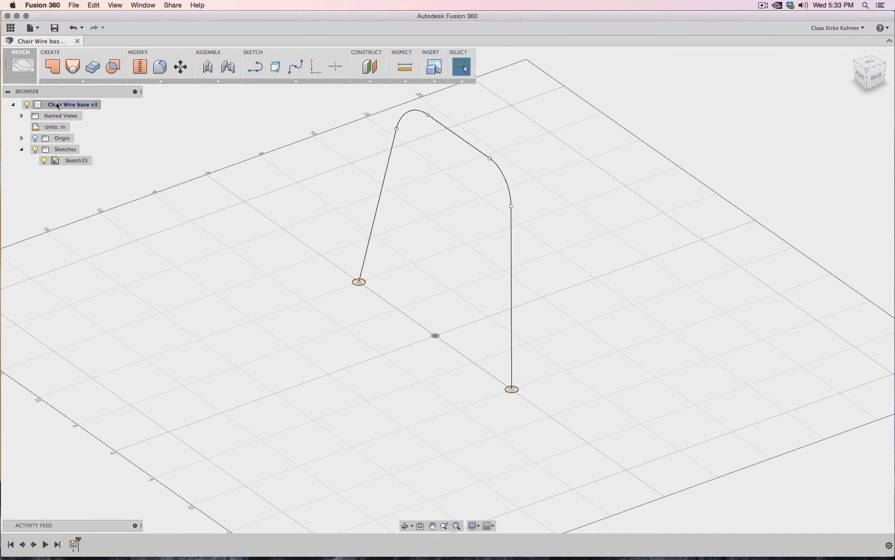
pyautogui.click(69, 82)
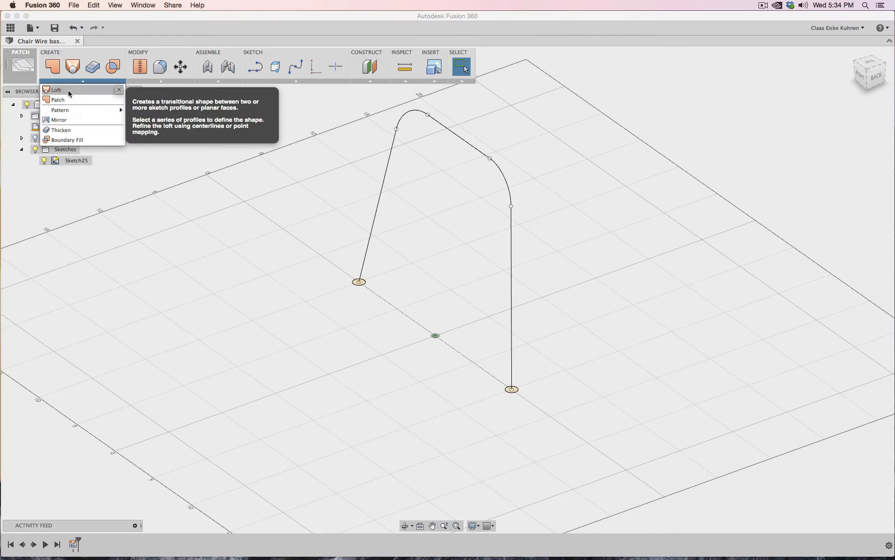
pyautogui.click(68, 90)
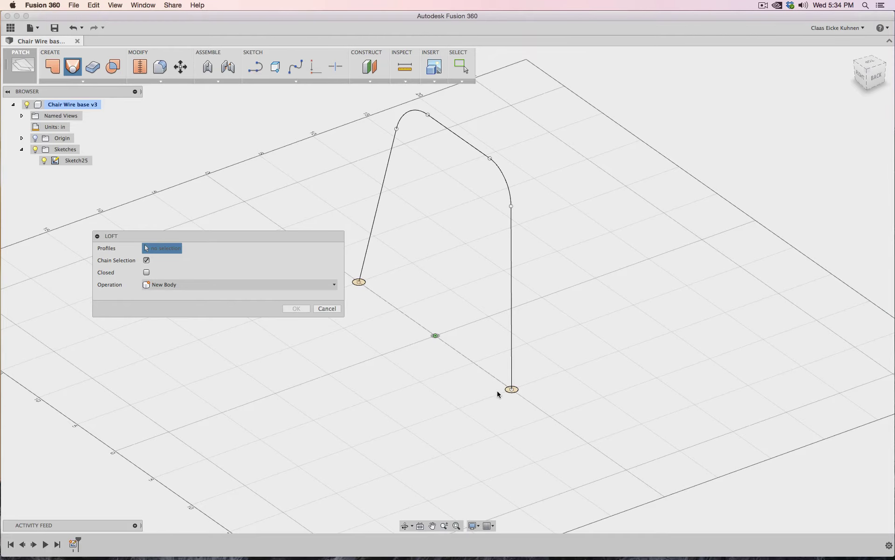
# Select the lower and upper 1 in end circles as the loft profiles.
pyautogui.scroll(5, 497, 394)
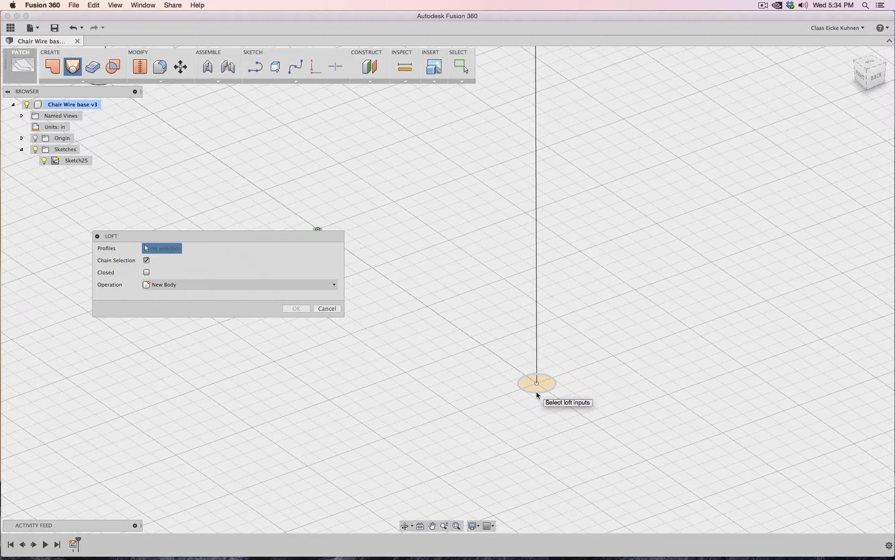
pyautogui.click(536, 390)
pyautogui.scroll(-3, 505, 397)
pyautogui.keyDown('shift'); pyautogui.moveTo(476, 394); pyautogui.dragTo(431, 337, button='middle'); pyautogui.keyUp('shift')
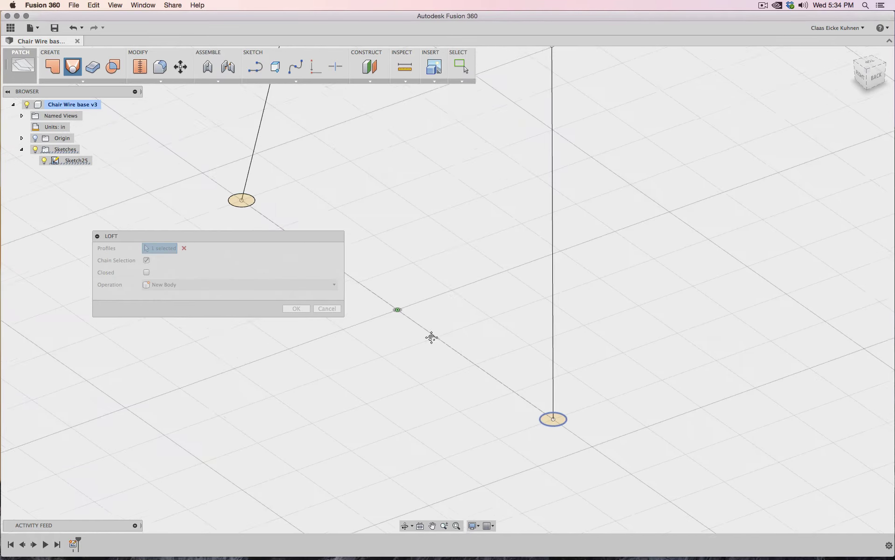
pyautogui.hscroll(-5, 432, 337)
pyautogui.scroll(3, 431, 337)
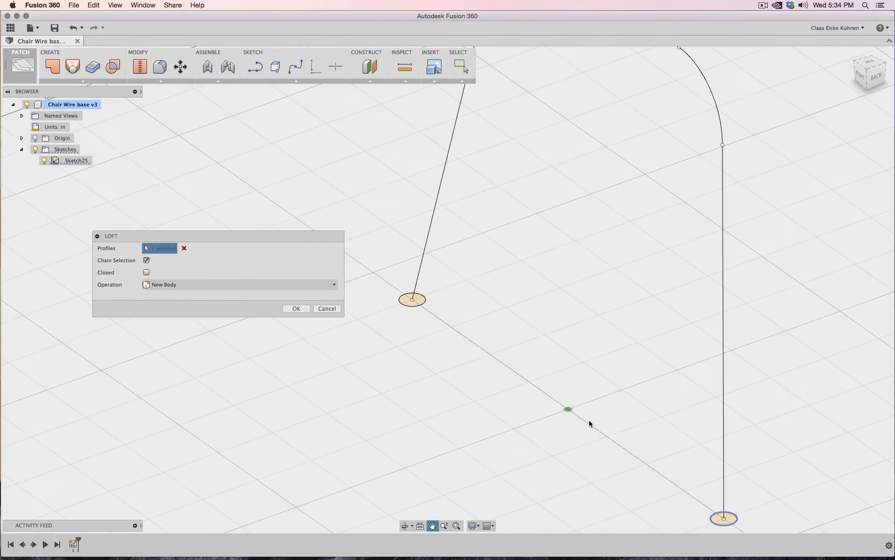
pyautogui.click(410, 306)
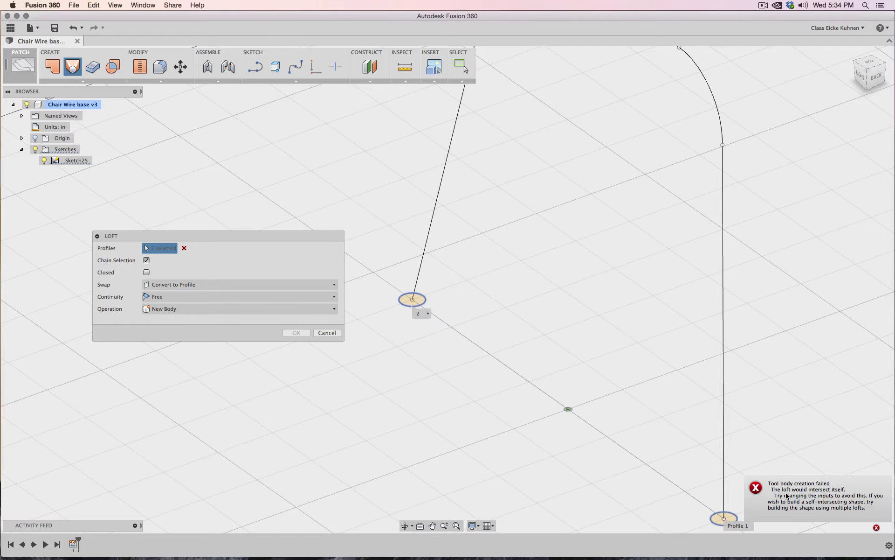
pyautogui.moveTo(665, 452); pyautogui.dragTo(638, 412, button='middle')
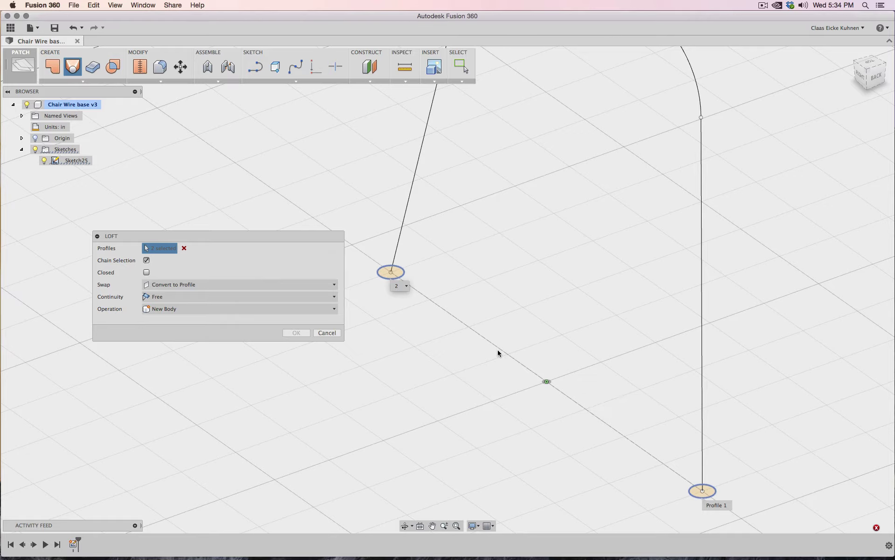
pyautogui.scroll(-4, 574, 318)
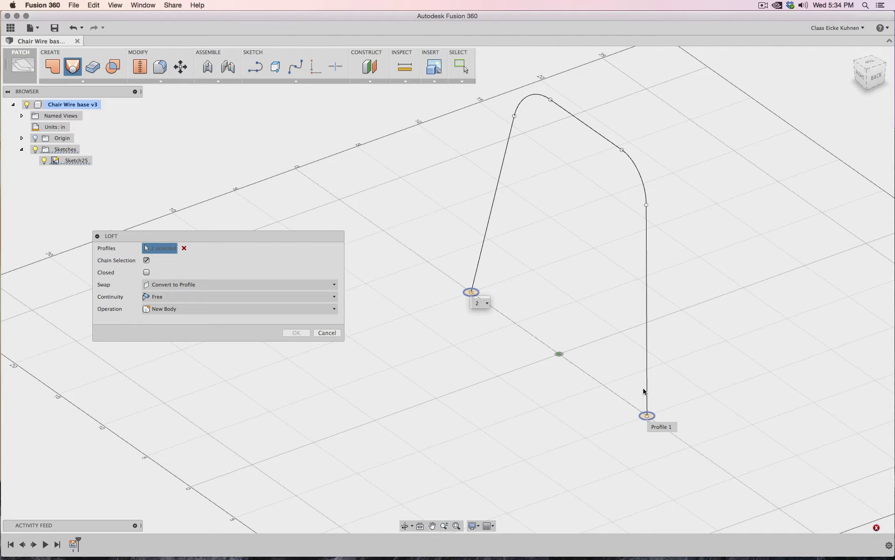
# Add the wire path as the loft centreline and commit the closed tube loft.
pyautogui.click(646, 237)
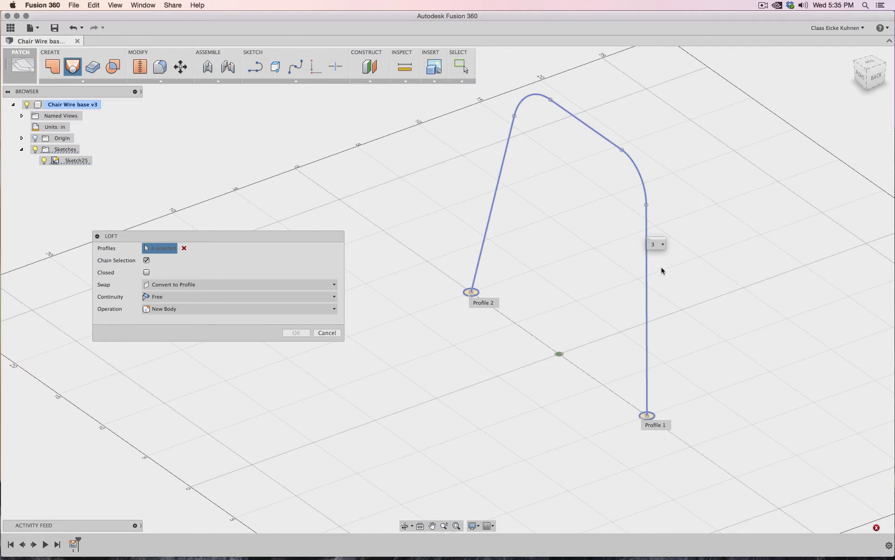
pyautogui.click(220, 285)
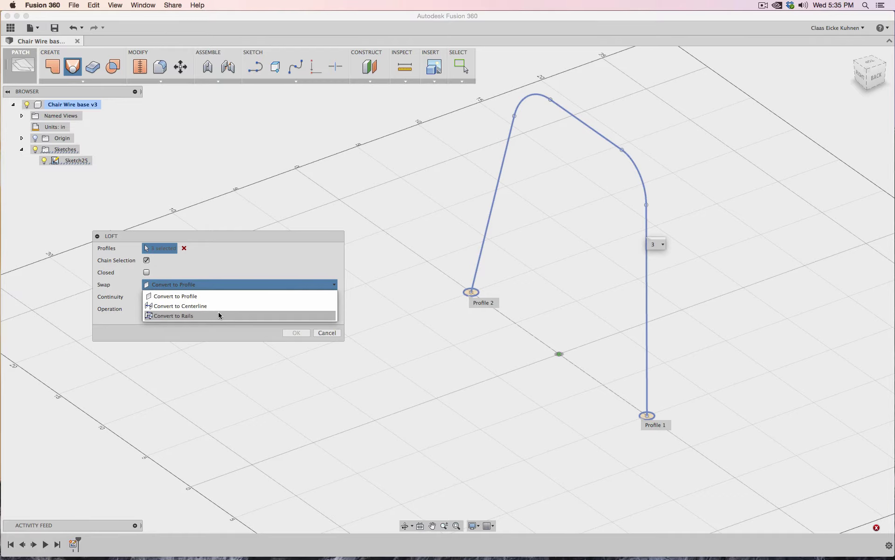
pyautogui.click(221, 306)
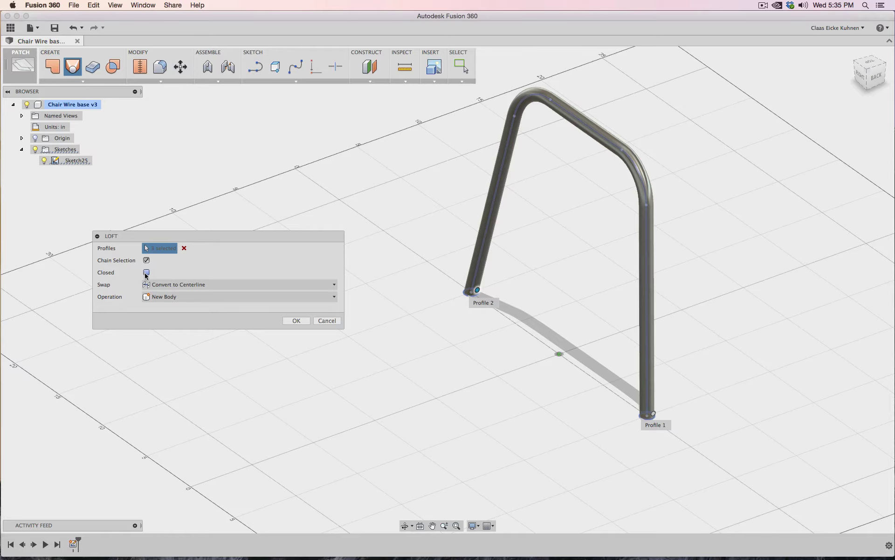
pyautogui.click(296, 321)
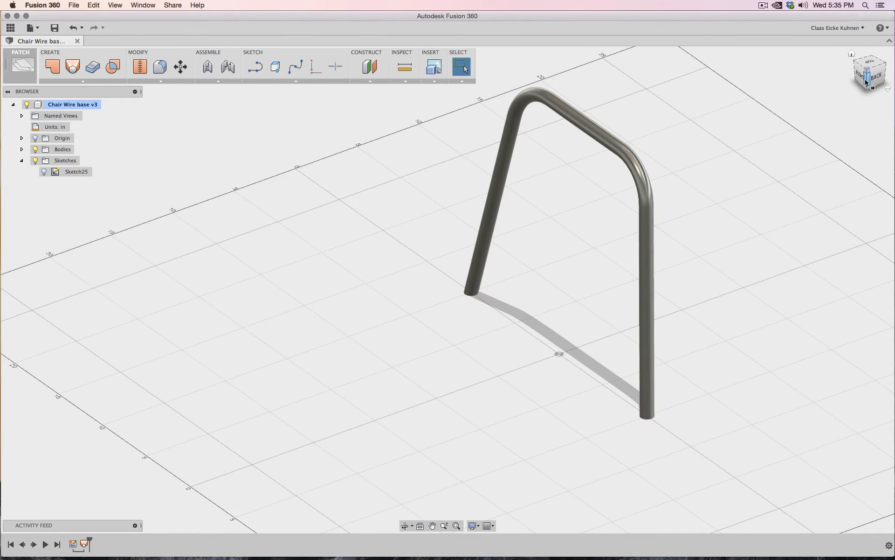
# Reopen the tube's loft feature from the timeline and confirm it again.
pyautogui.moveTo(866, 76)
pyautogui.mouseDown()
pyautogui.moveTo(816, 125)
pyautogui.moveTo(117, 168)
pyautogui.mouseUp()
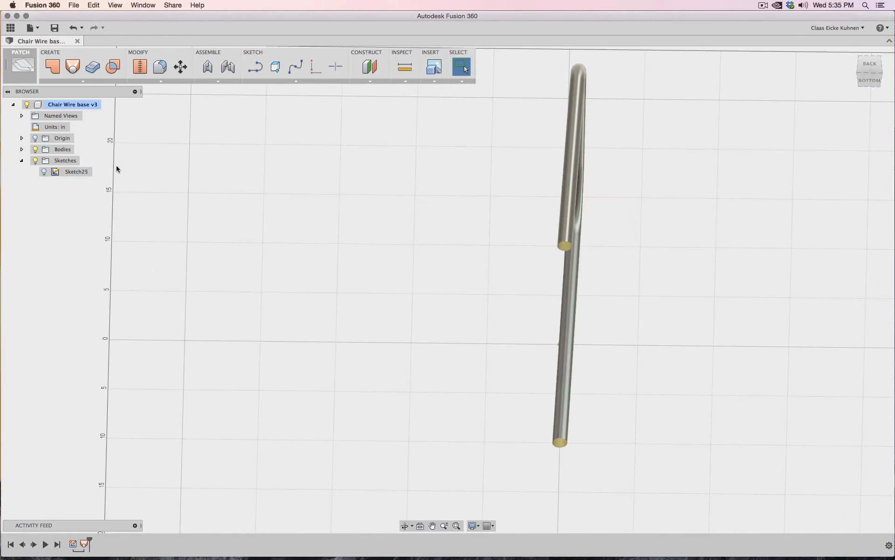
pyautogui.click(21, 149)
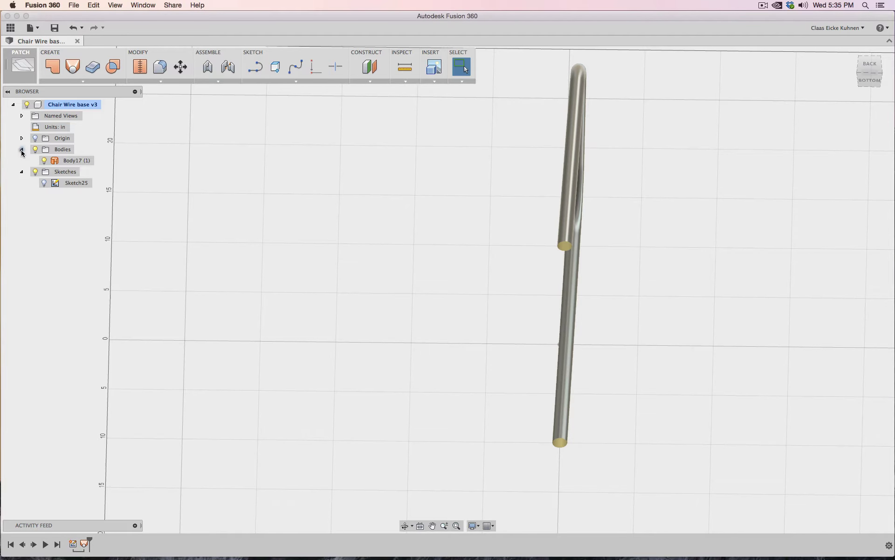
pyautogui.click(84, 548)
pyautogui.rightClick(85, 548)
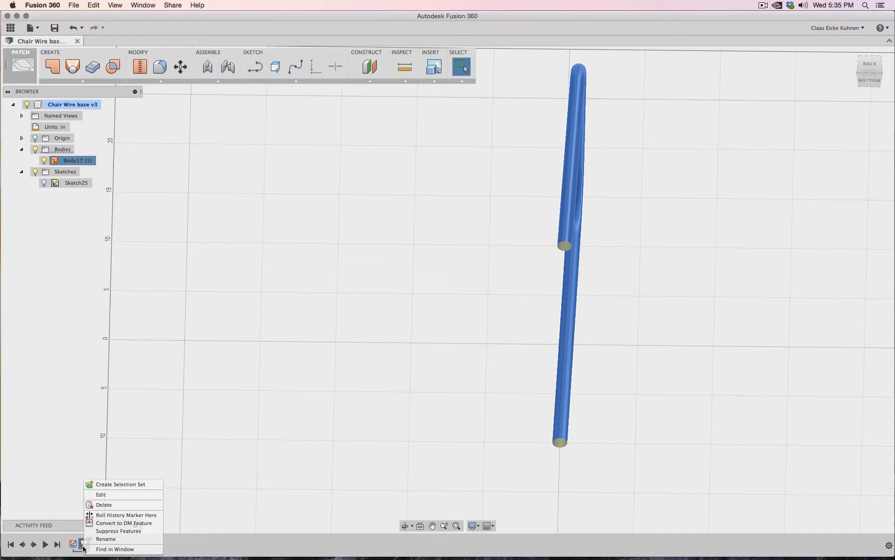
pyautogui.click(109, 497)
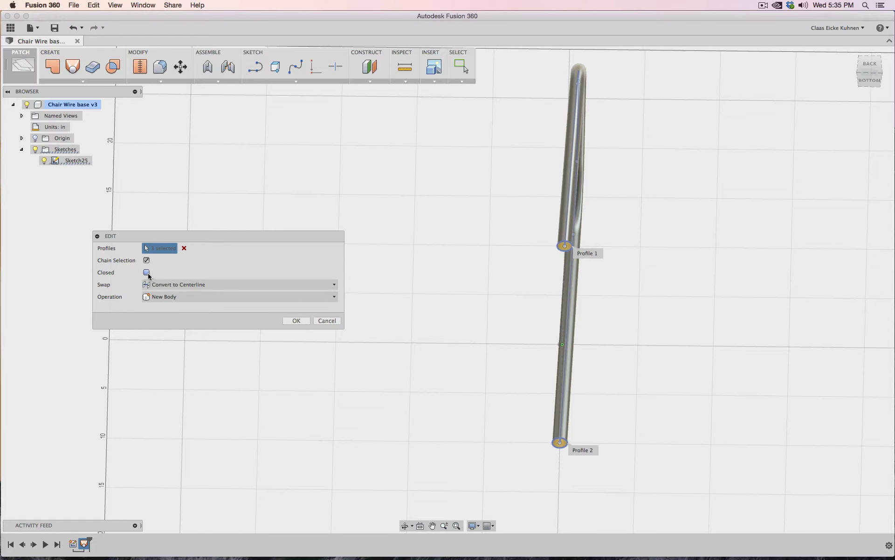
pyautogui.click(307, 322)
# Inspect the tube from several ViewCube angles and make Sketch25 visible again.
pyautogui.click(865, 81)
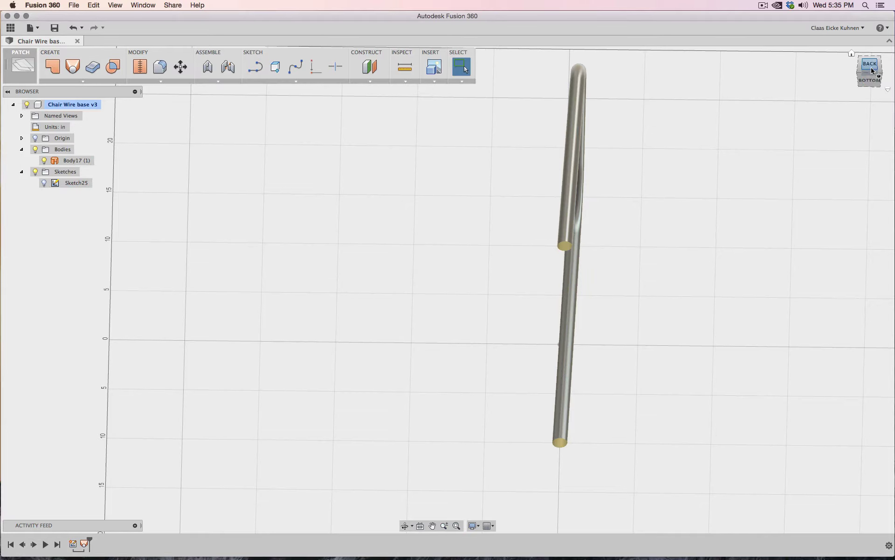
pyautogui.click(886, 75)
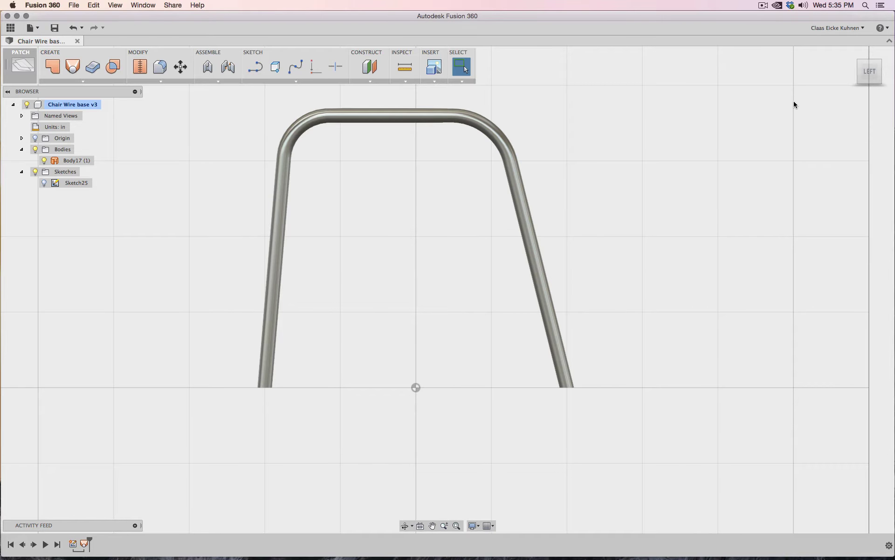
pyautogui.moveTo(840, 80)
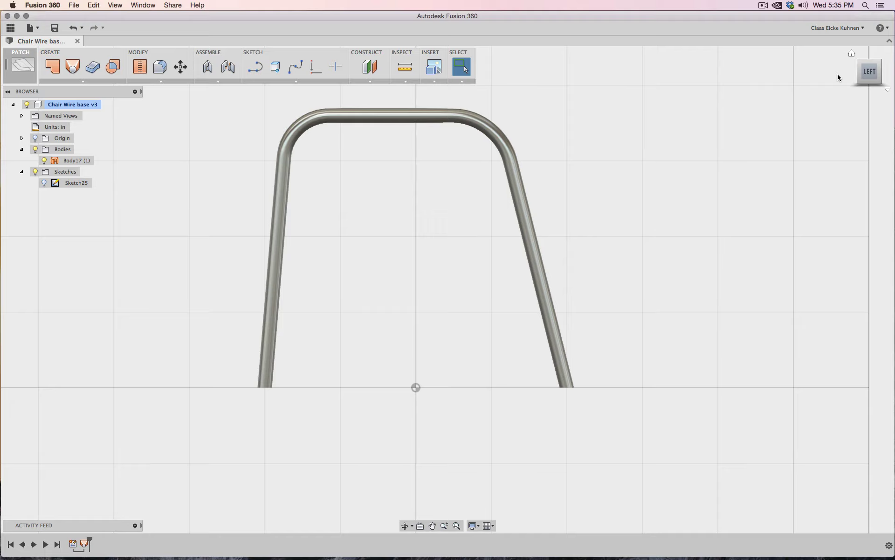
pyautogui.keyDown('shift'); pyautogui.moveTo(846, 81); pyautogui.dragTo(522, 140, button='middle'); pyautogui.keyUp('shift')
pyautogui.click(870, 76)
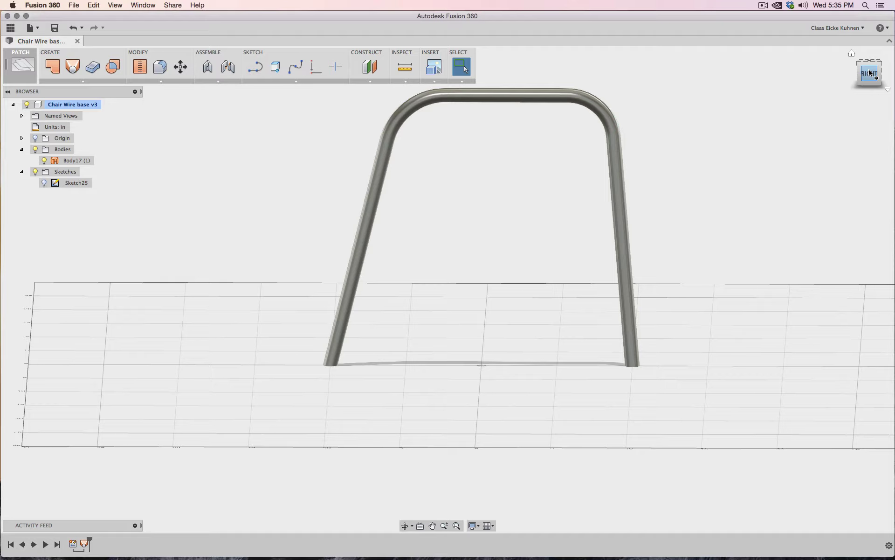
pyautogui.keyDown('shift'); pyautogui.moveTo(870, 73); pyautogui.dragTo(686, 90, button='middle'); pyautogui.keyUp('shift')
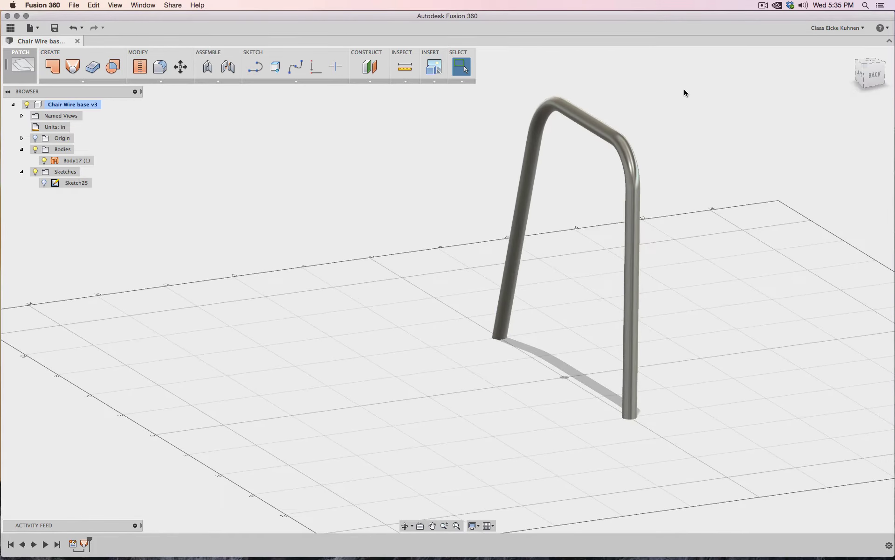
pyautogui.click(43, 182)
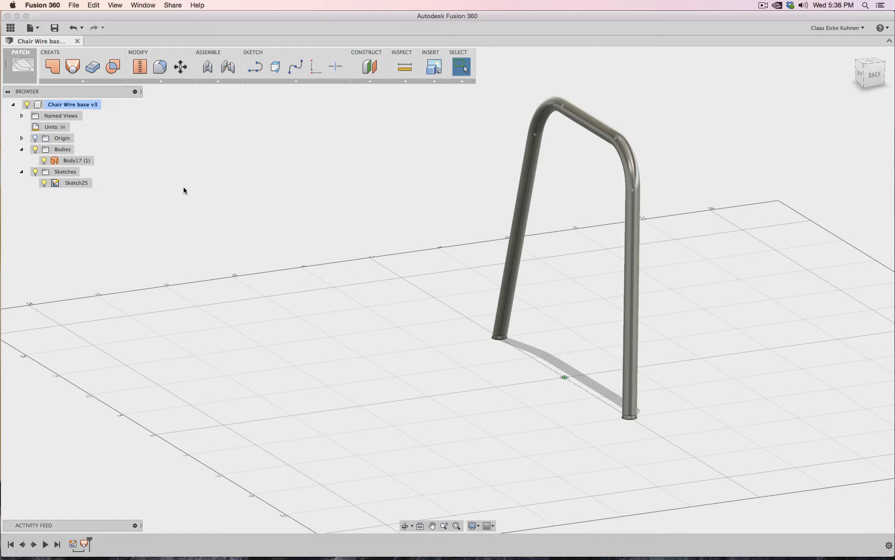
pyautogui.rightClick(615, 140)
pyautogui.click(602, 180)
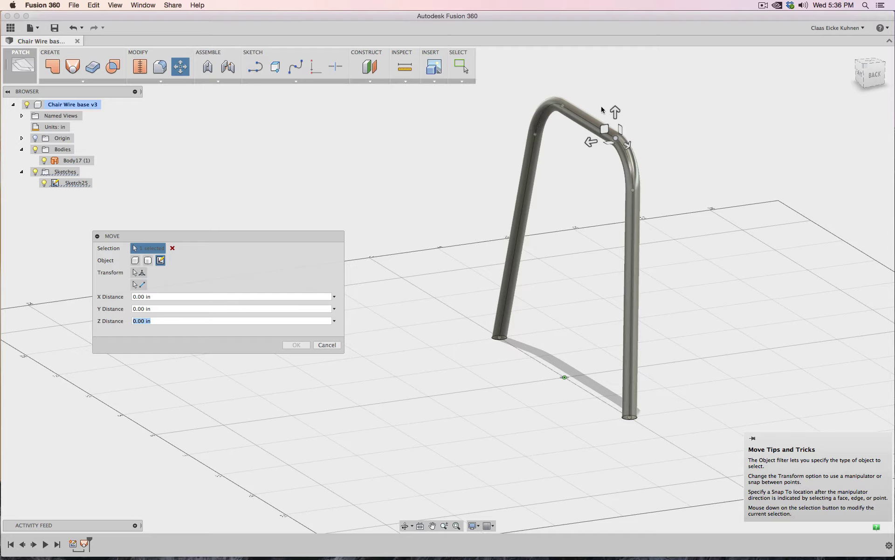
pyautogui.moveTo(615, 111)
pyautogui.mouseDown()
pyautogui.moveTo(429, 73)
pyautogui.moveTo(665, 137)
pyautogui.moveTo(674, 111)
pyautogui.mouseUp()
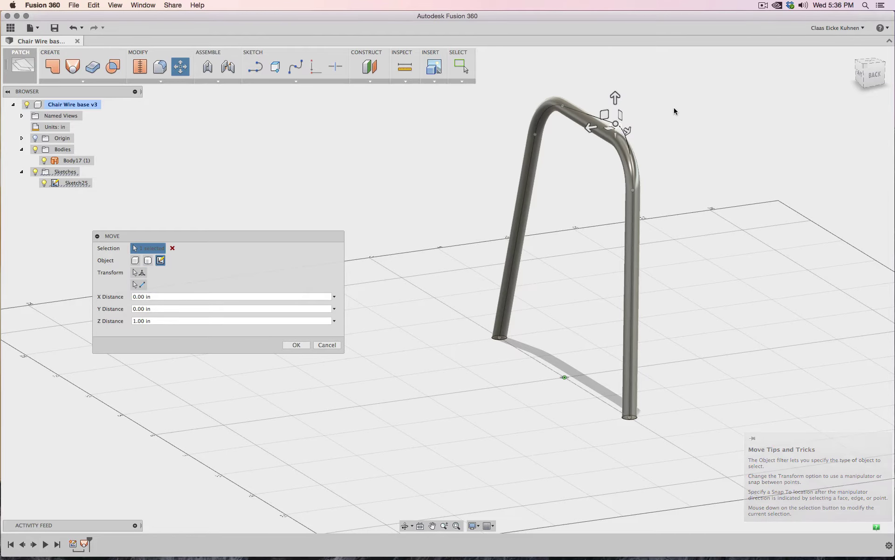
pyautogui.click(303, 344)
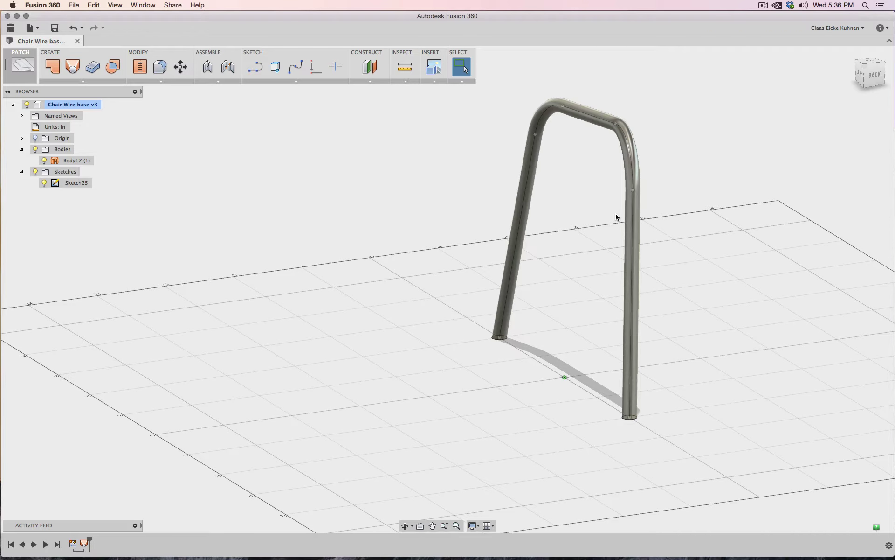
pyautogui.press('super+z')
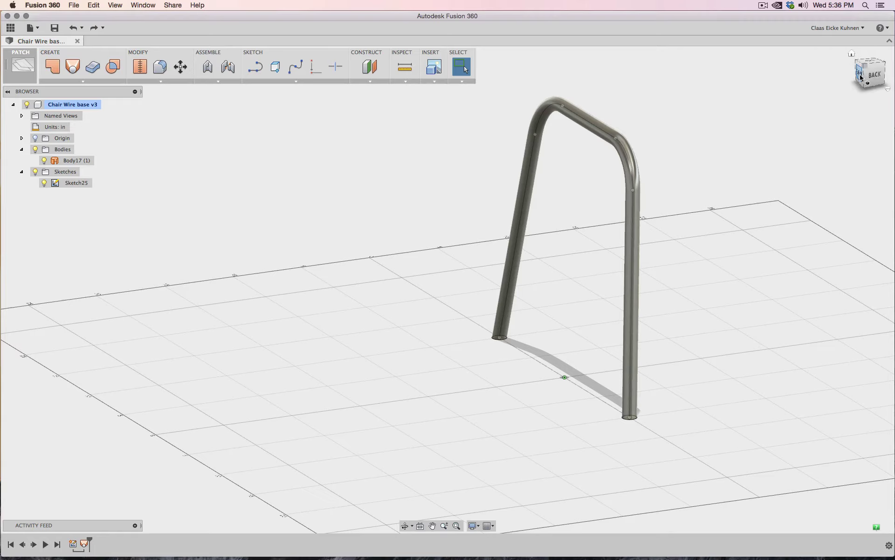
pyautogui.click(861, 77)
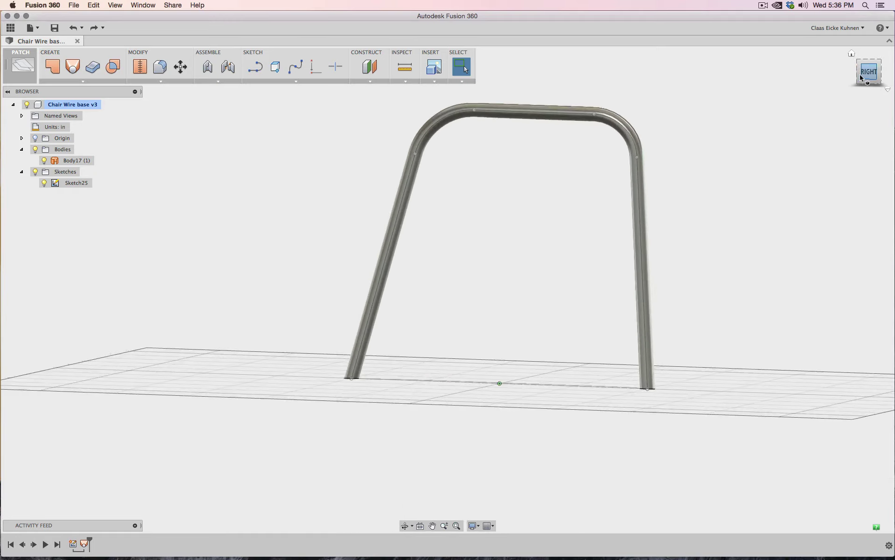
pyautogui.click(888, 72)
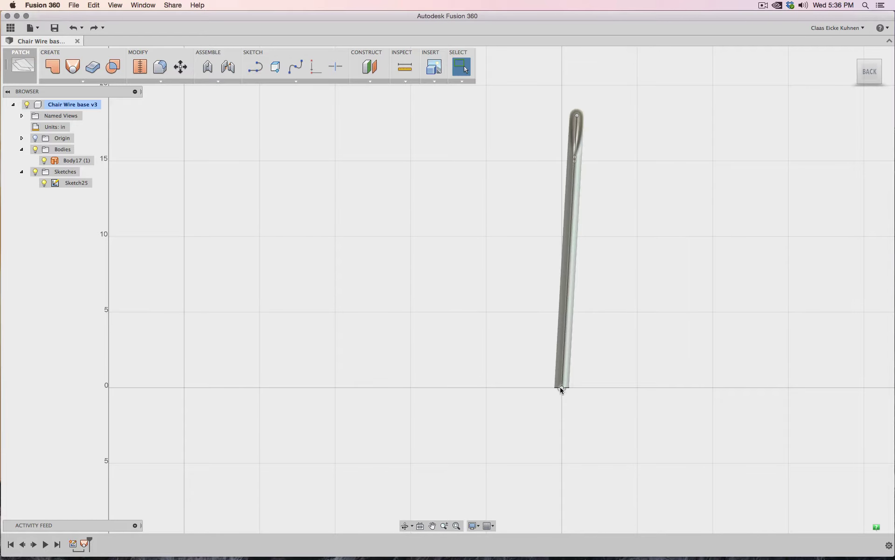
pyautogui.moveTo(852, 64)
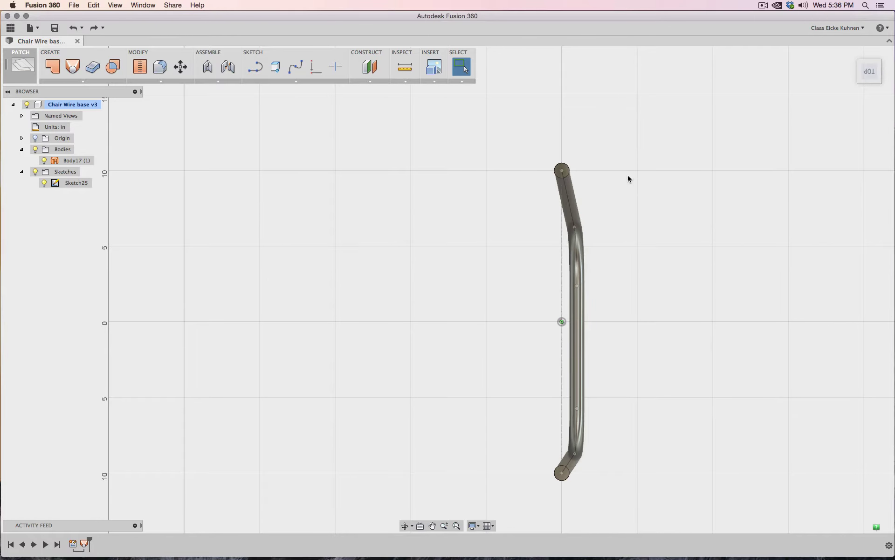
pyautogui.moveTo(644, 209); pyautogui.dragTo(637, 178, button='middle')
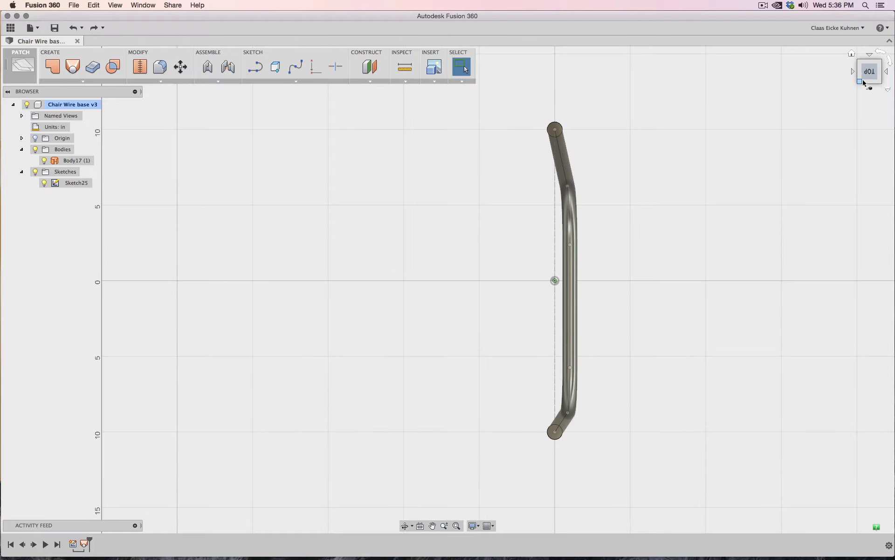
pyautogui.moveTo(860, 78); pyautogui.dragTo(522, 325)
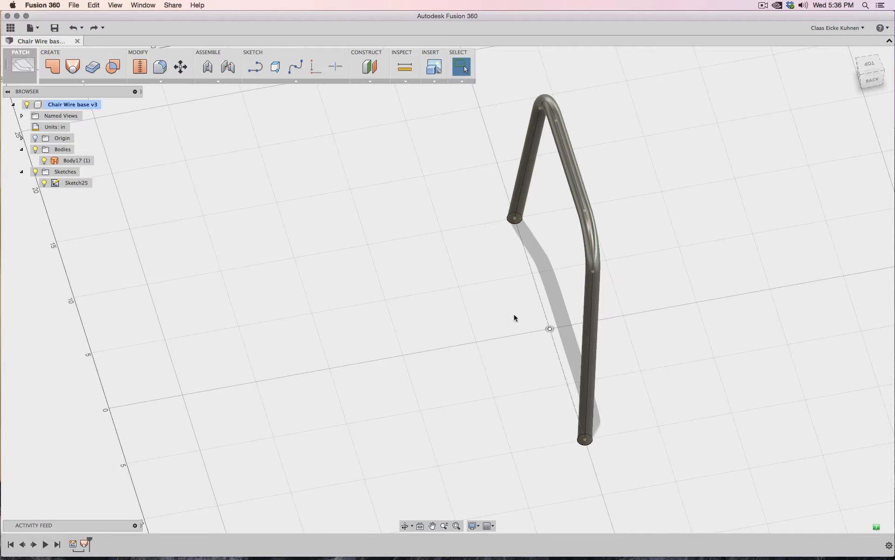
pyautogui.click(27, 73)
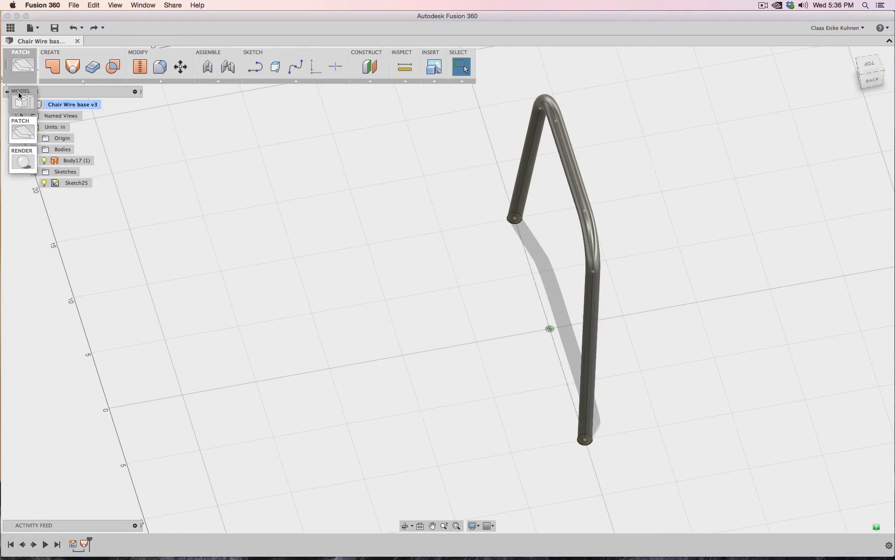
# Mirror Body17 as a whole body across the origin plane to create a second frame.
pyautogui.click(69, 80)
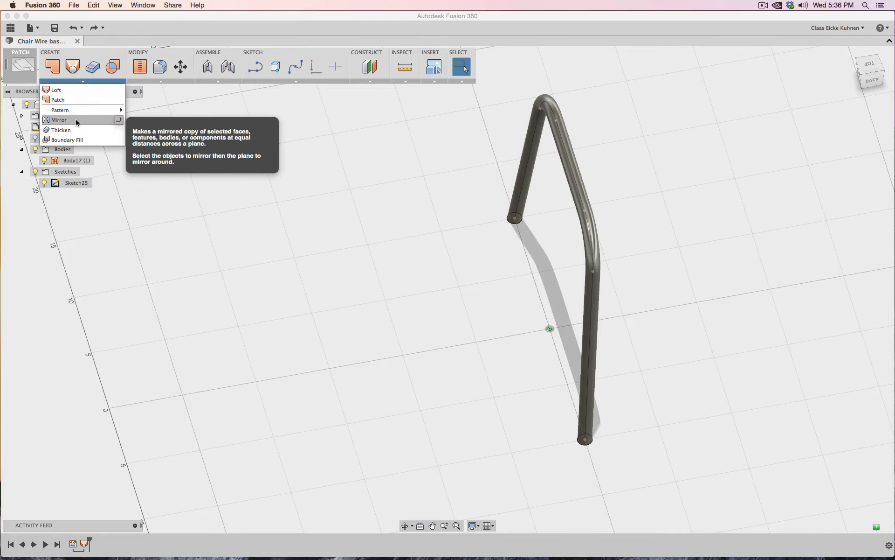
pyautogui.click(59, 119)
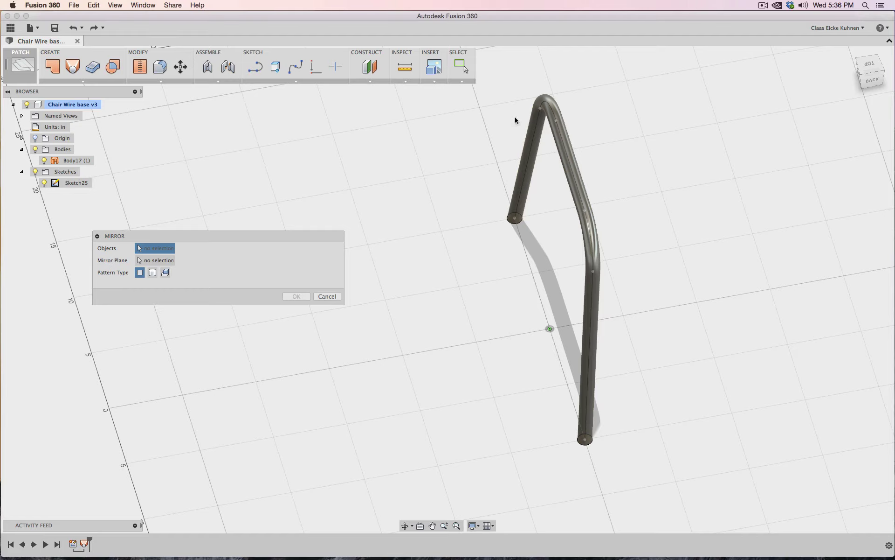
pyautogui.click(152, 272)
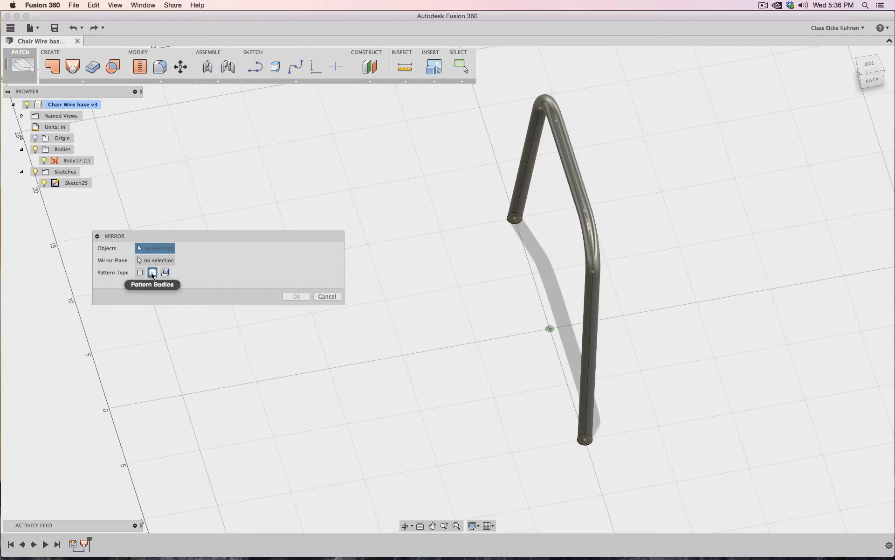
pyautogui.click(566, 135)
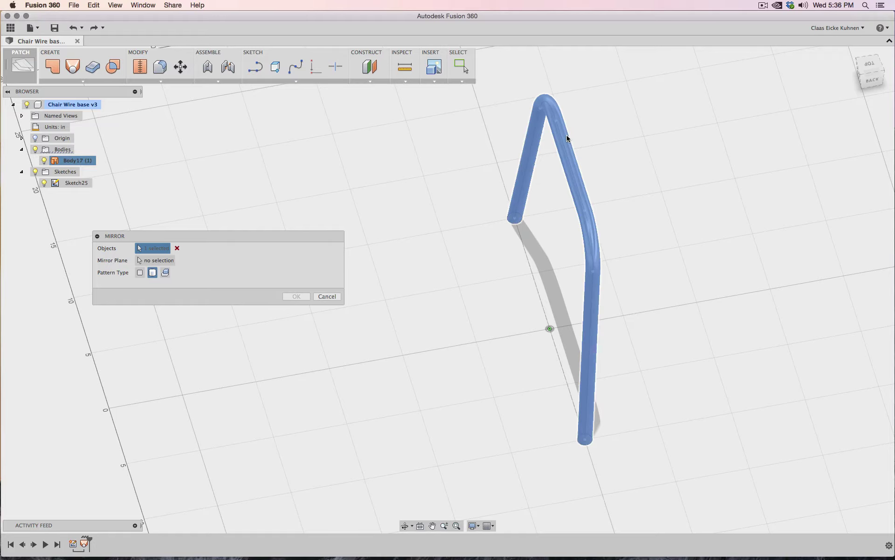
pyautogui.click(150, 261)
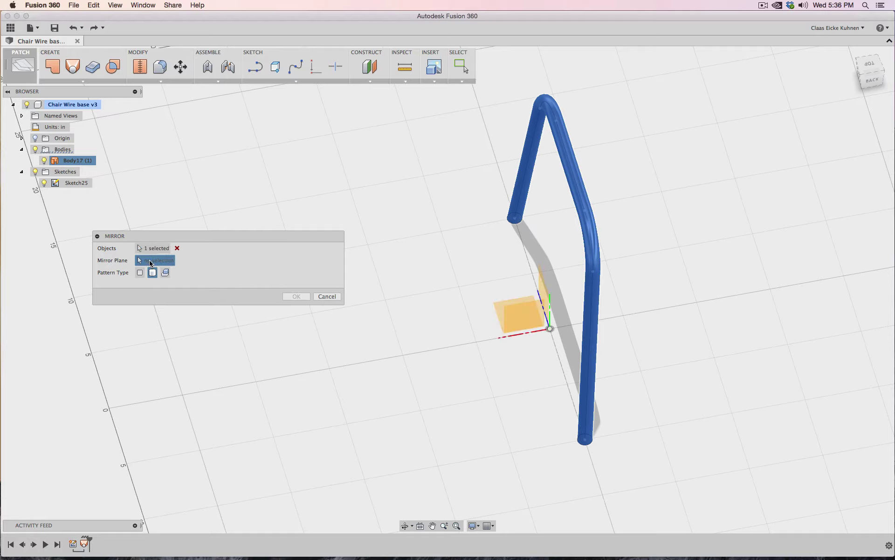
pyautogui.click(542, 273)
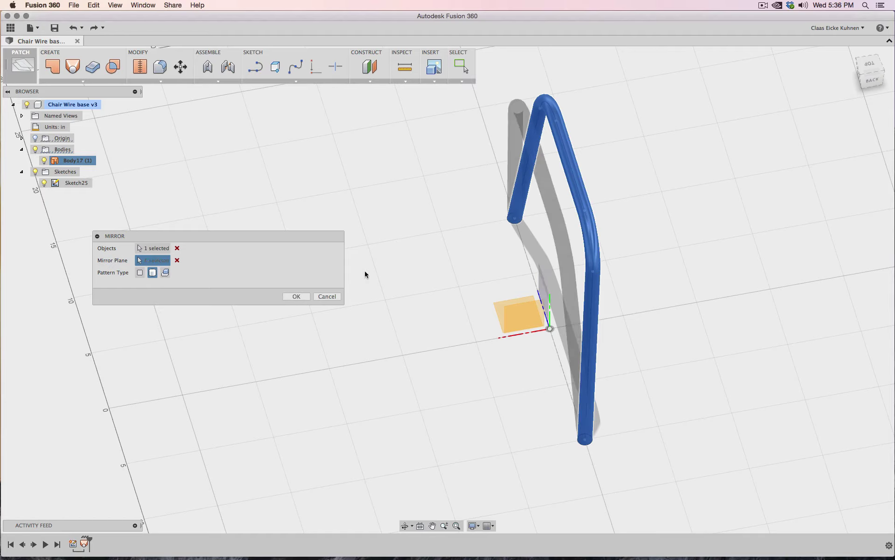
pyautogui.click(296, 296)
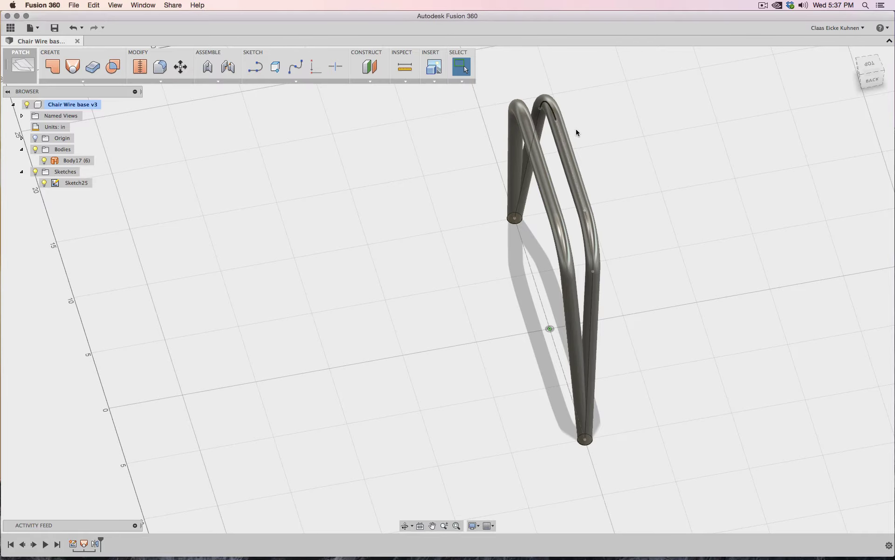
# Edit Sketch25, move all its geometry 8.00 in sideways in top view, and finish the sketch.
pyautogui.rightClick(66, 185)
pyautogui.click(88, 208)
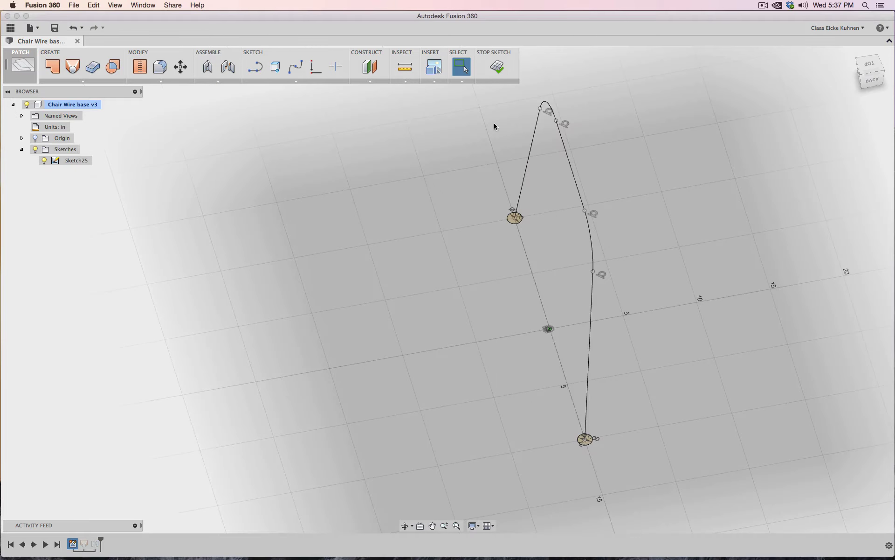
pyautogui.moveTo(473, 97)
pyautogui.mouseDown()
pyautogui.moveTo(550, 176)
pyautogui.moveTo(614, 416)
pyautogui.moveTo(654, 486)
pyautogui.mouseUp()
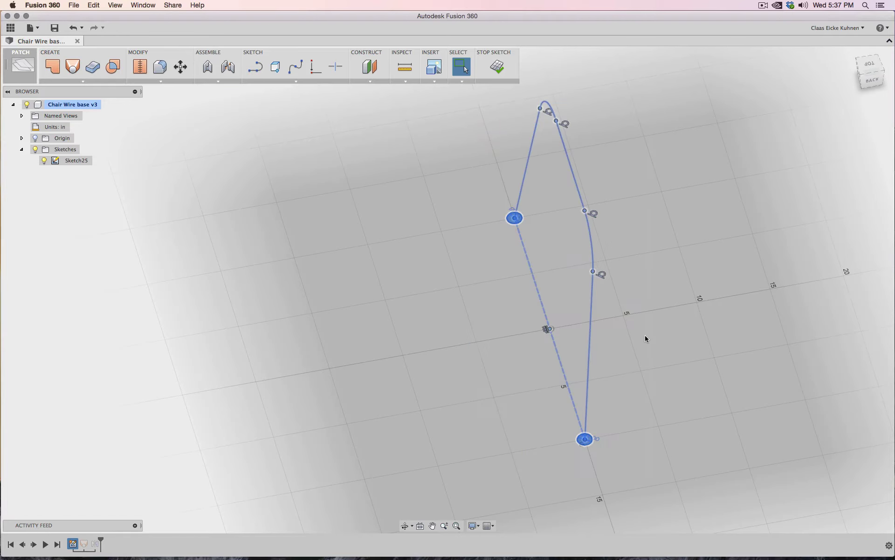
pyautogui.click(870, 64)
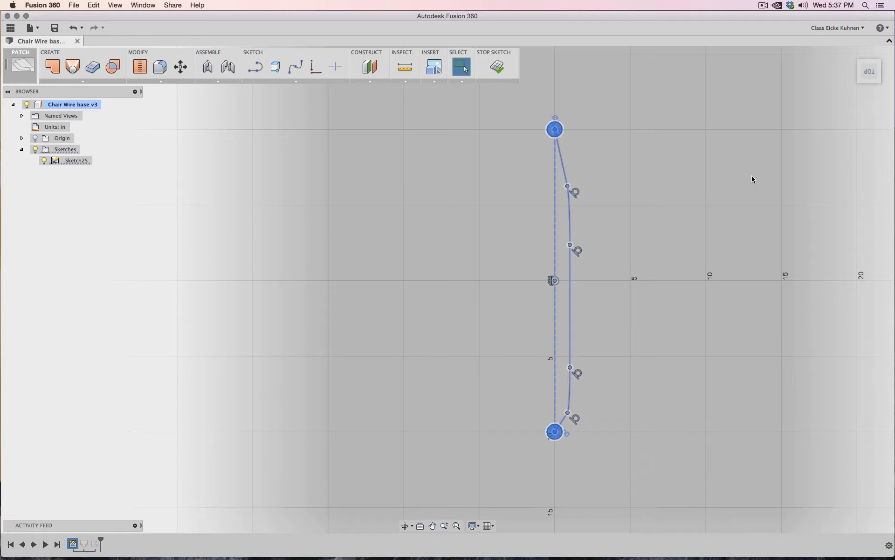
pyautogui.click(180, 66)
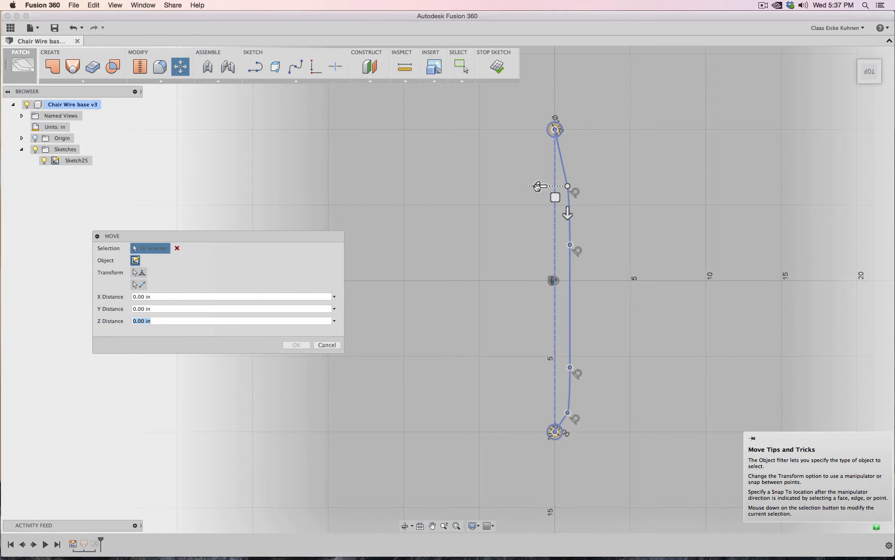
pyautogui.moveTo(537, 186)
pyautogui.mouseDown()
pyautogui.moveTo(414, 188)
pyautogui.moveTo(398, 198)
pyautogui.moveTo(410, 199)
pyautogui.mouseUp()
pyautogui.click(296, 345)
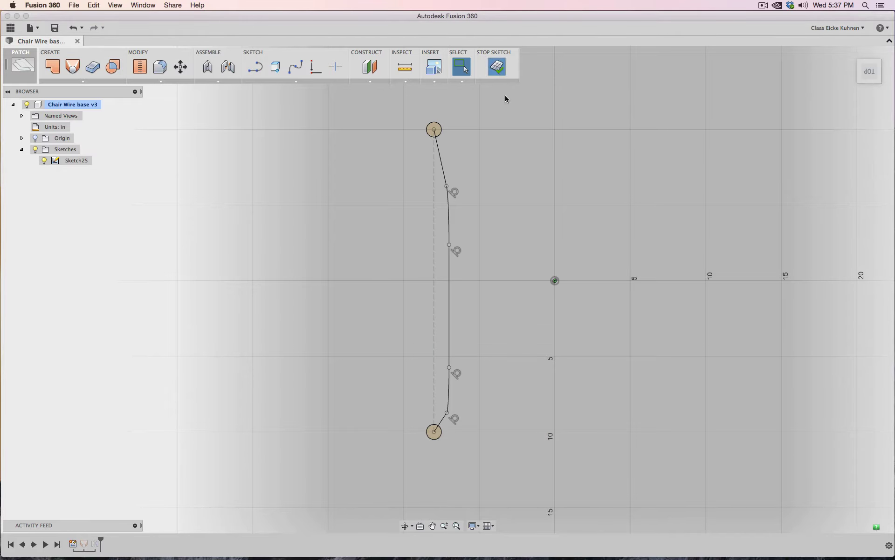
pyautogui.click(497, 67)
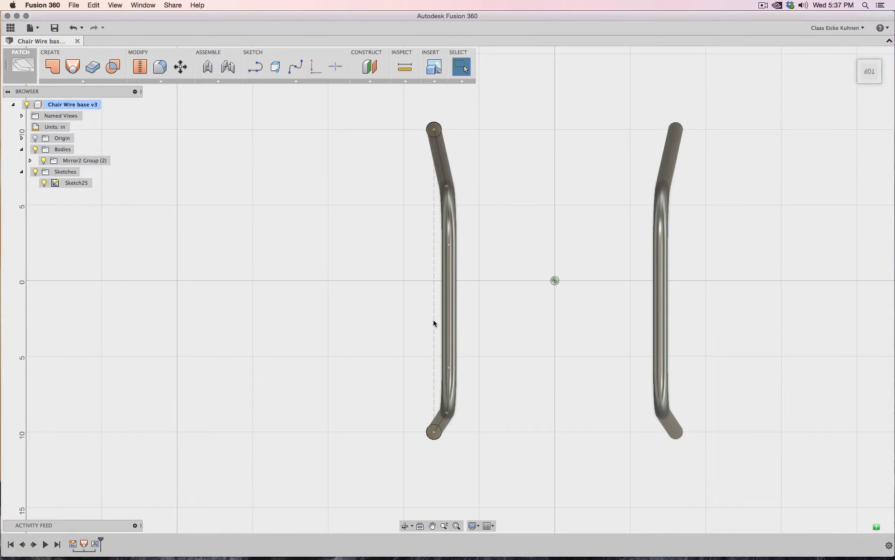
# Reopen Sketch25 for editing.
pyautogui.scroll(-1, 539, 308)
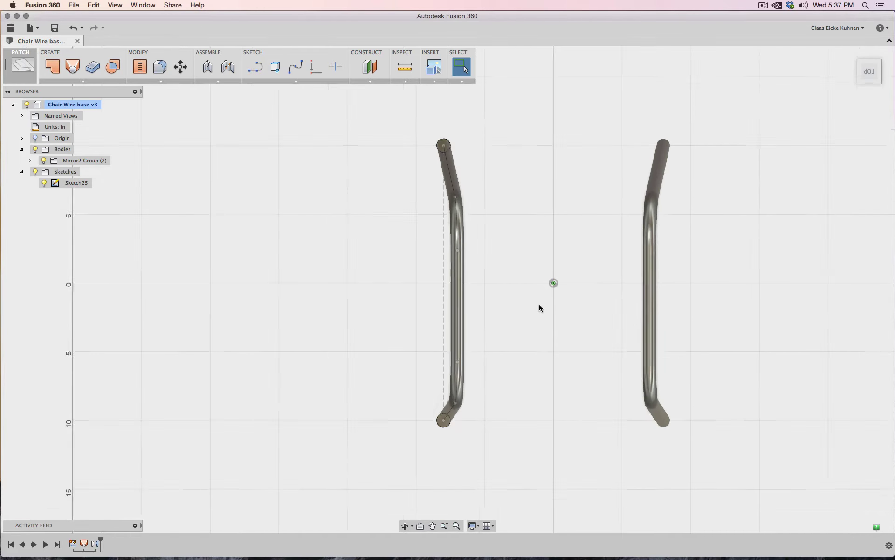
pyautogui.scroll(5, 463, 294)
pyautogui.scroll(-5, 430, 286)
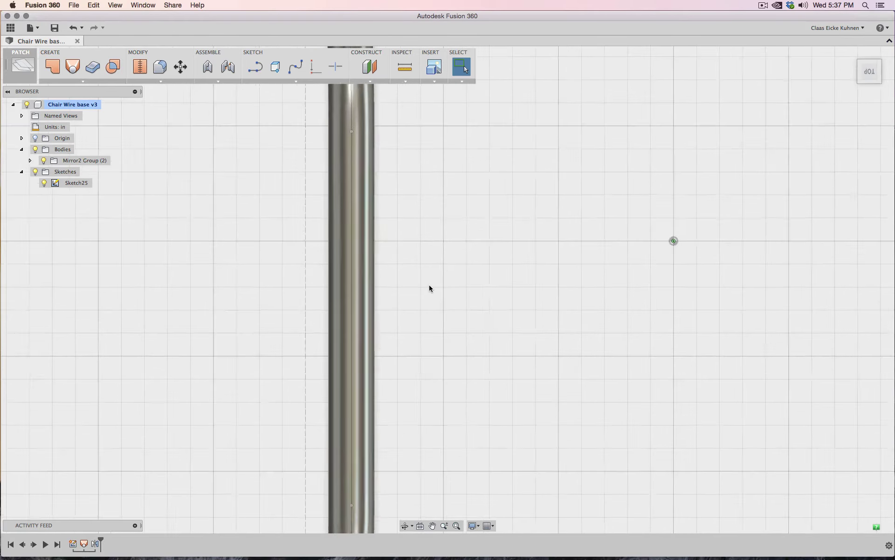
pyautogui.rightClick(60, 186)
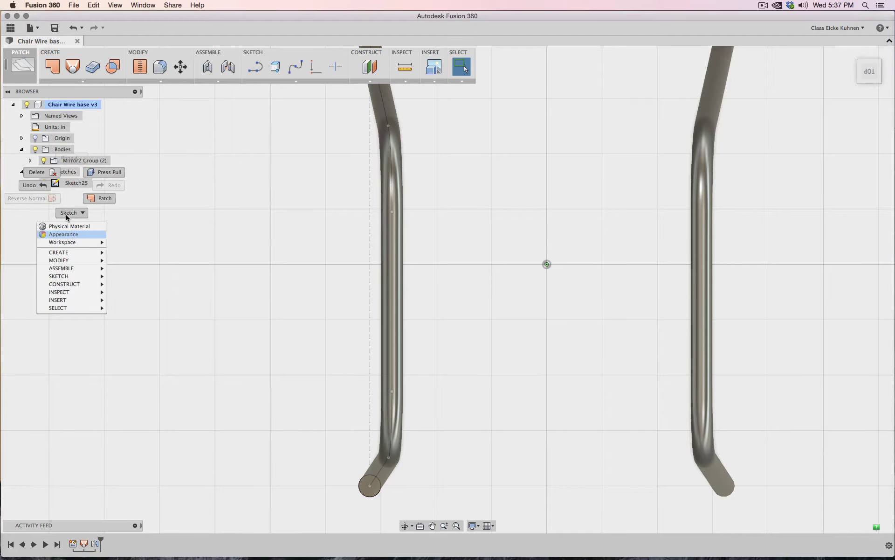
pyautogui.click(73, 183)
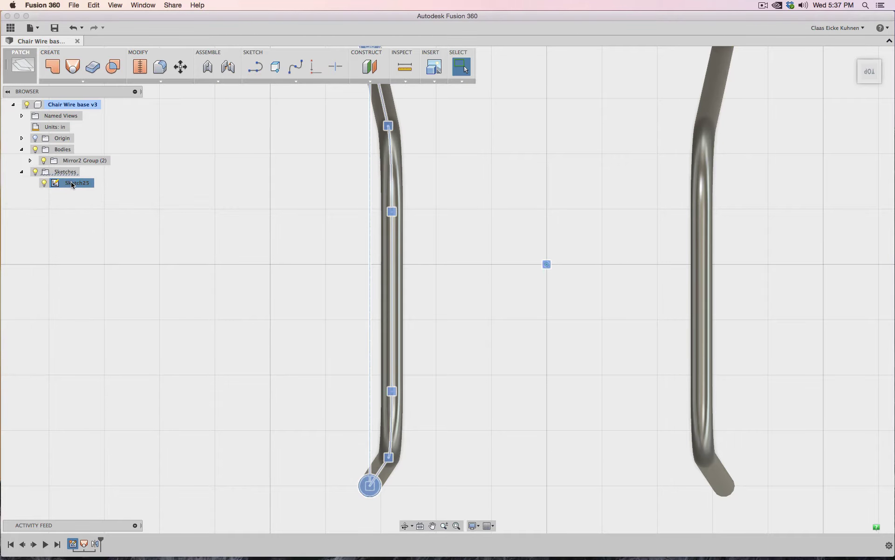
pyautogui.rightClick(73, 183)
pyautogui.click(85, 206)
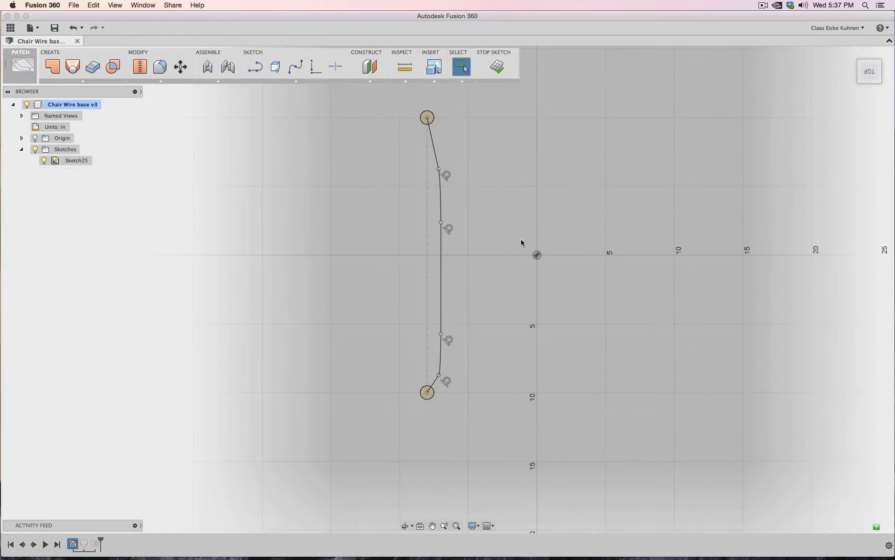
# Start a new line at the sketch origin.
pyautogui.scroll(5, 472, 238)
pyautogui.scroll(-4, 472, 241)
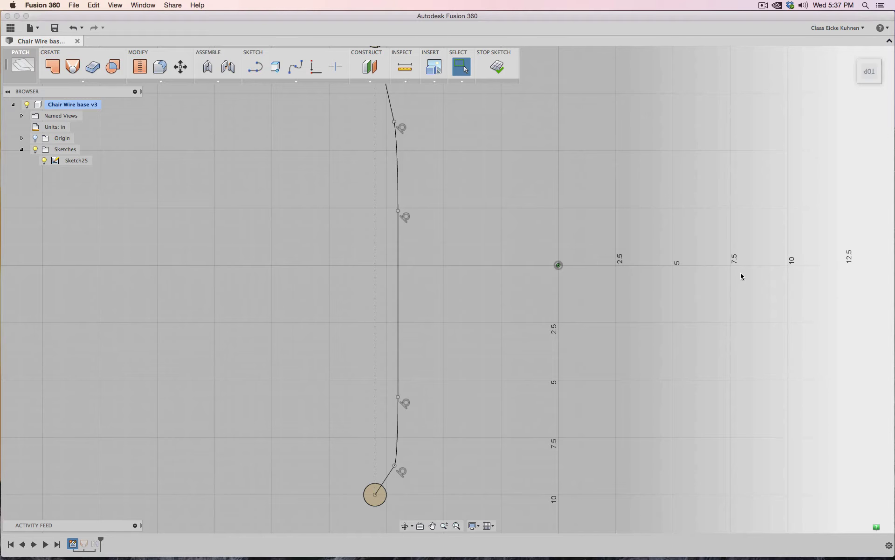
pyautogui.click(255, 67)
pyautogui.click(558, 265)
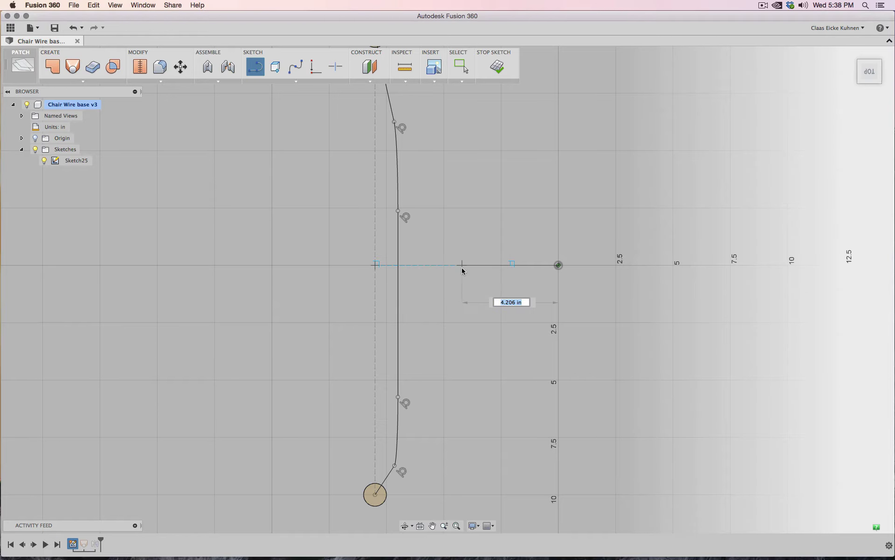
# Cancel the unfinished line and discard a trial line with length 18/9.
pyautogui.press('Escape')
pyautogui.press('Escape')
pyautogui.scroll(-3, 462, 267)
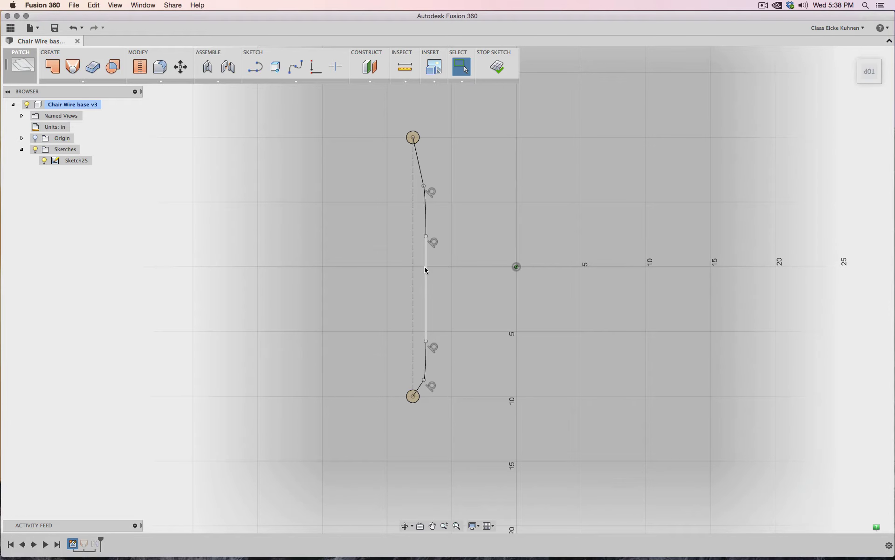
pyautogui.click(256, 67)
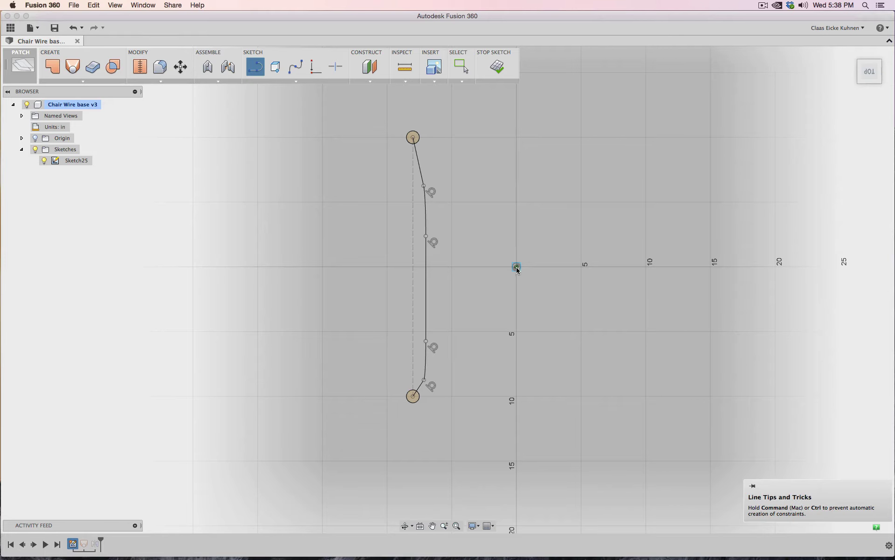
pyautogui.click(516, 267)
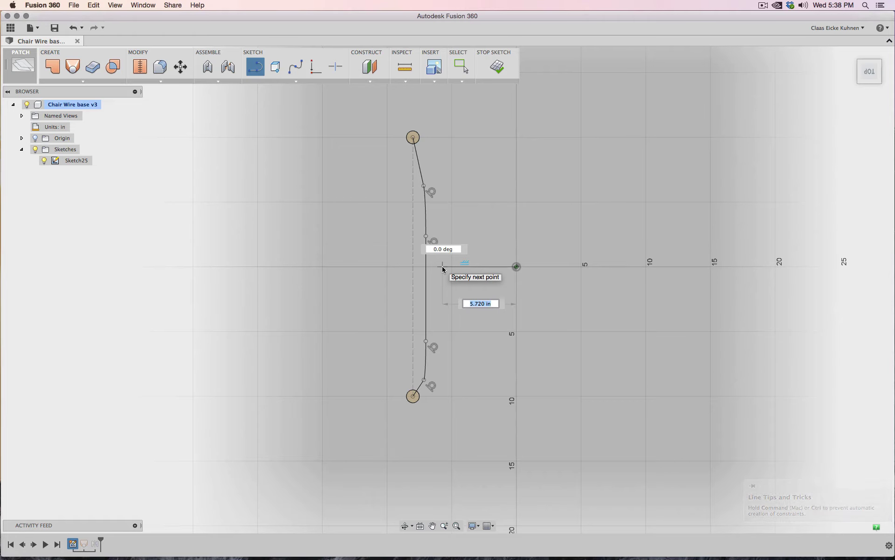
pyautogui.write('18 / 9')
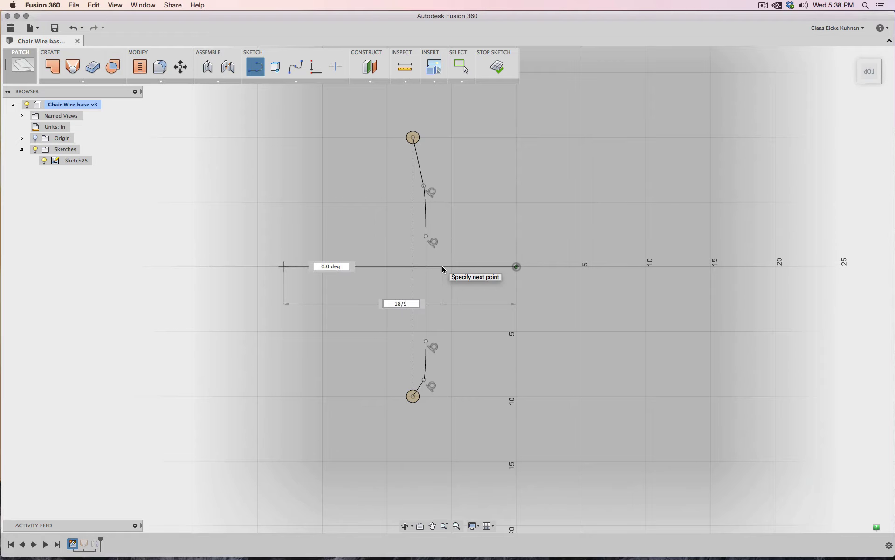
pyautogui.press('Tab')
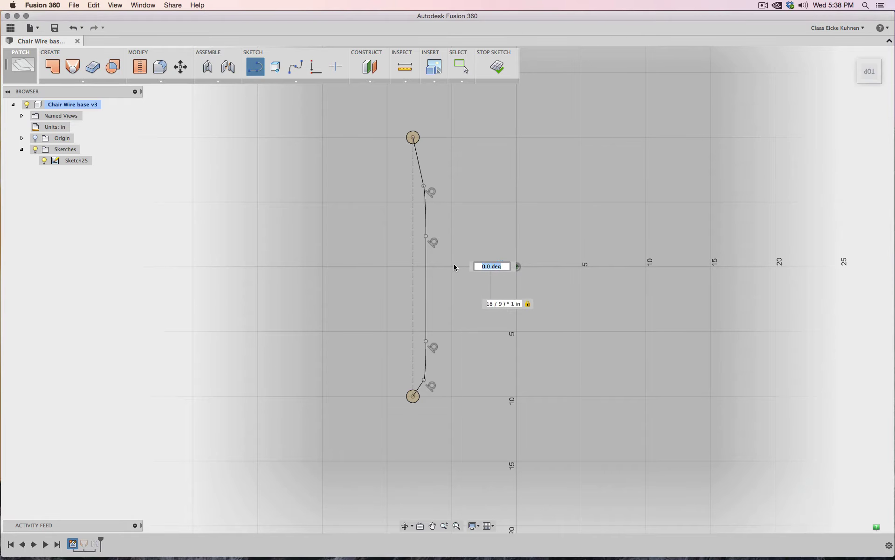
pyautogui.press('Escape')
pyautogui.press('Escape')
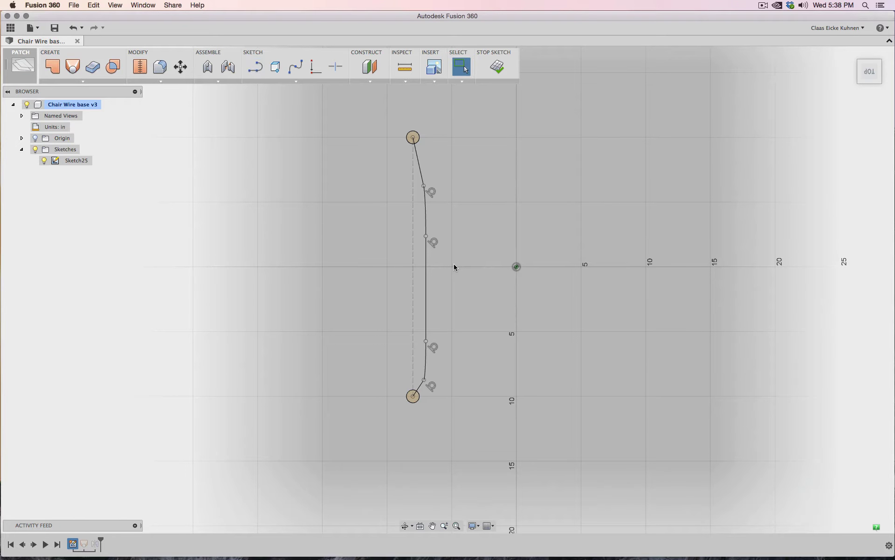
# Draw a horizontal line of 18/2 = 9.00 in running left from the origin.
pyautogui.click(256, 69)
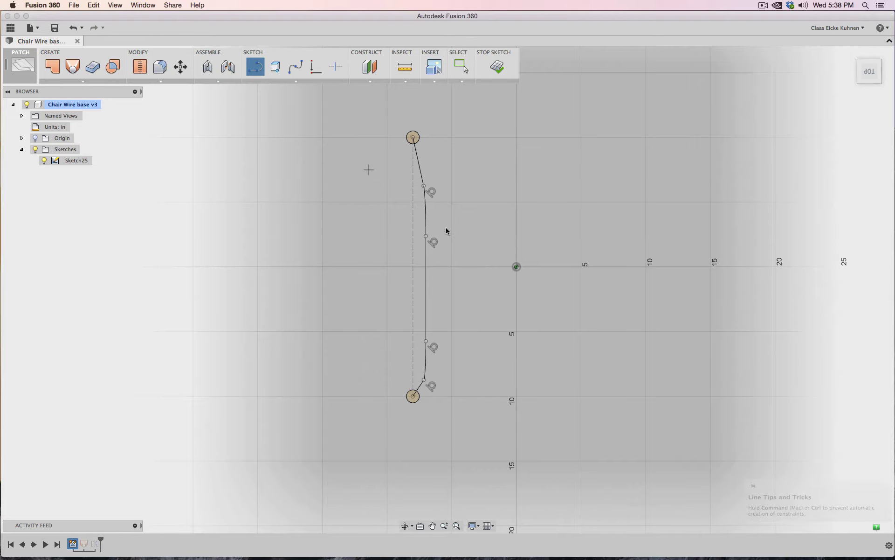
pyautogui.click(513, 267)
pyautogui.write('18')
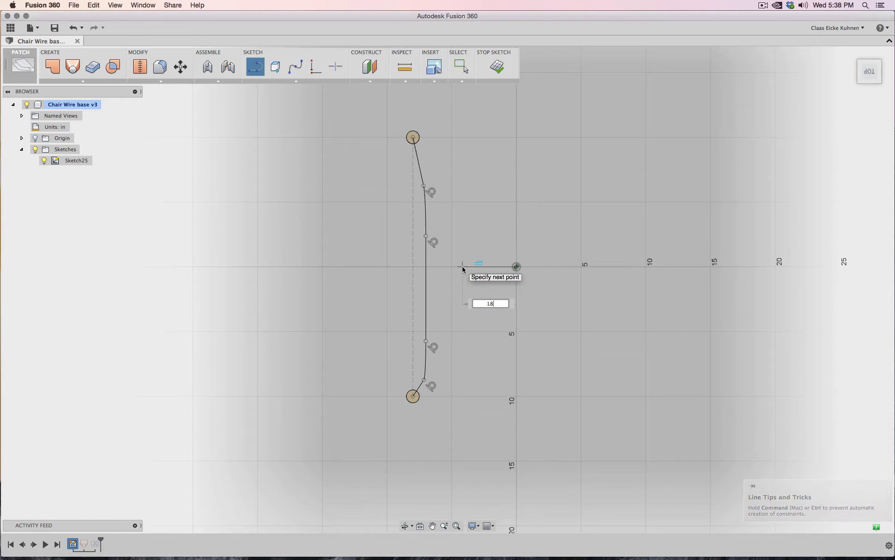
pyautogui.write(' / 2')
pyautogui.press('Tab')
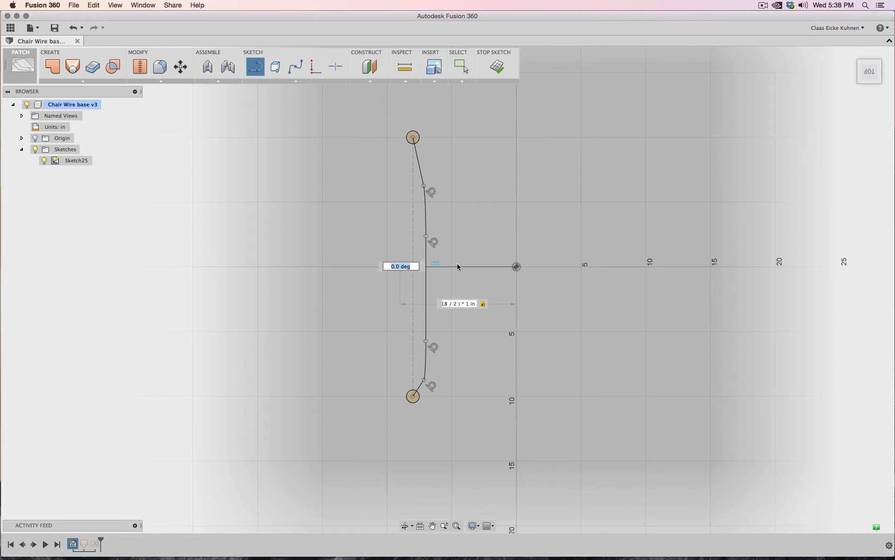
pyautogui.press('Return')
pyautogui.press('Escape')
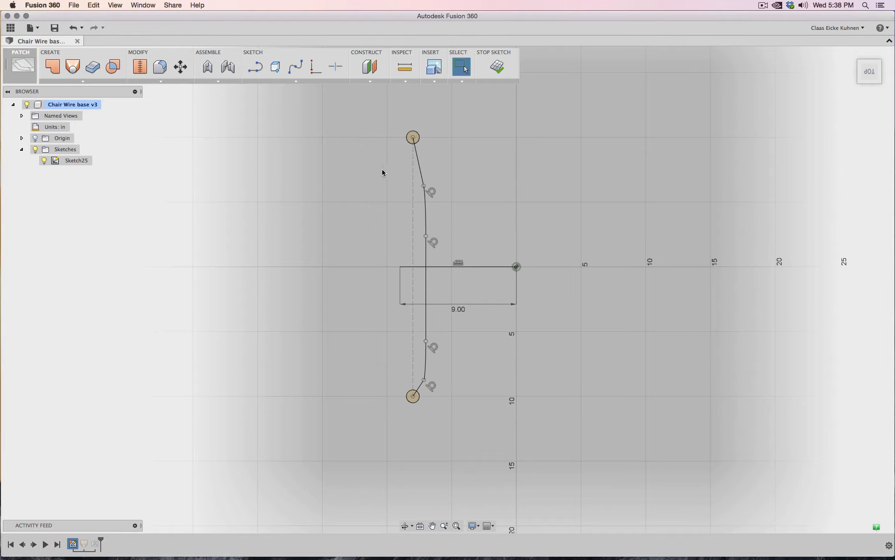
# Move the spline and dashed construction line 2.00 in to the left along X.
pyautogui.moveTo(368, 110); pyautogui.dragTo(435, 418)
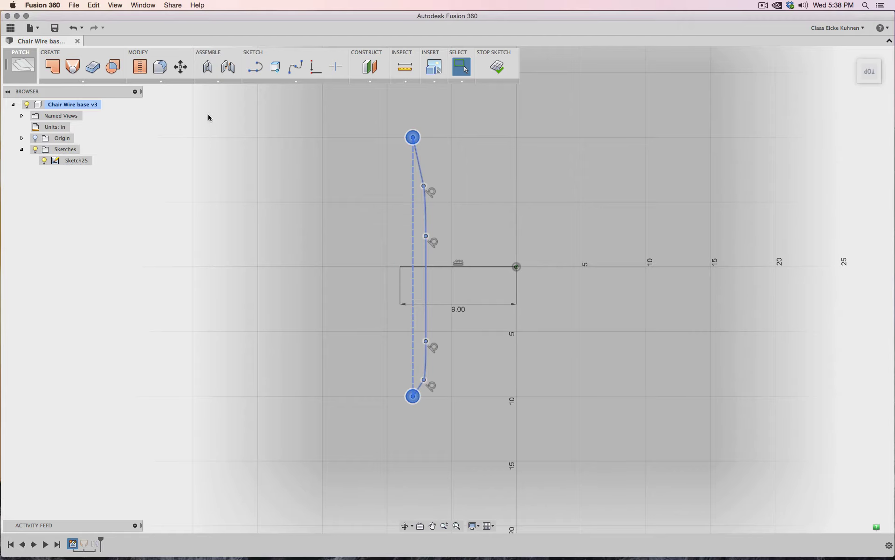
pyautogui.click(180, 66)
pyautogui.scroll(2, 400, 181)
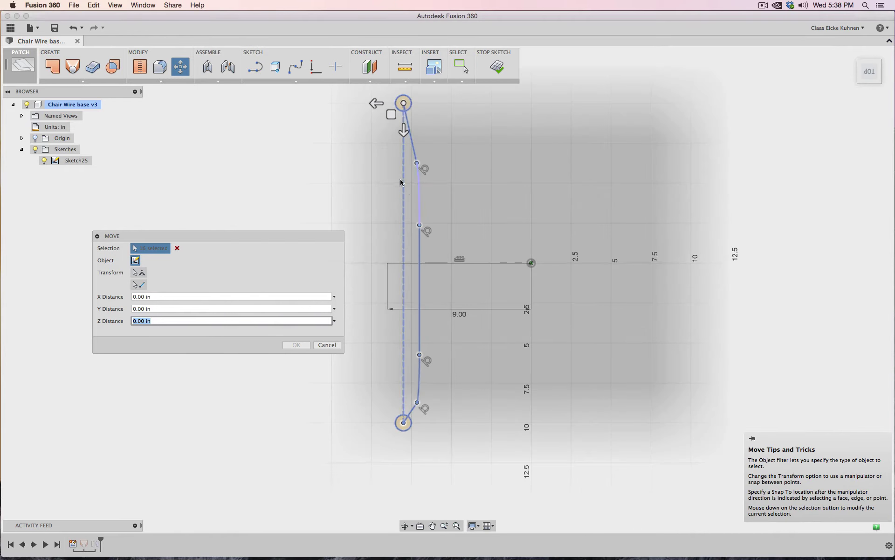
pyautogui.moveTo(376, 103); pyautogui.dragTo(344, 103)
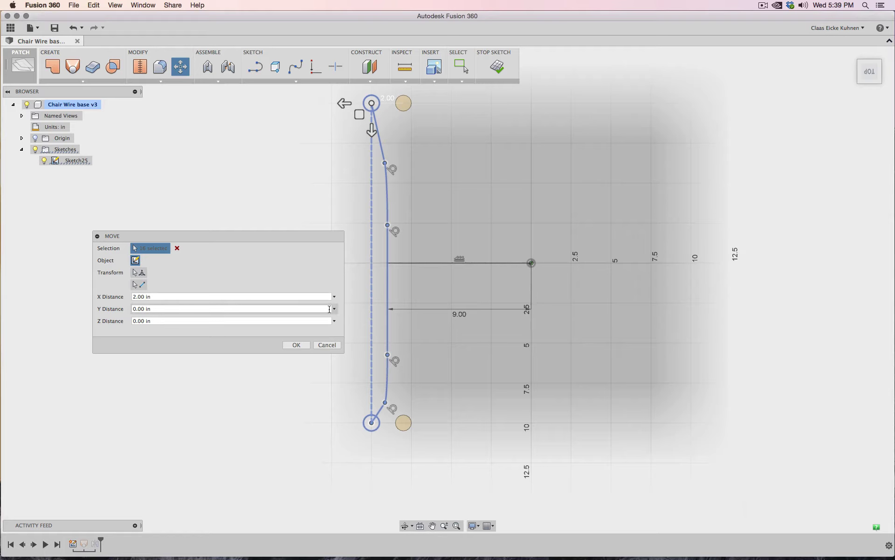
pyautogui.click(296, 345)
pyautogui.scroll(-2, 533, 320)
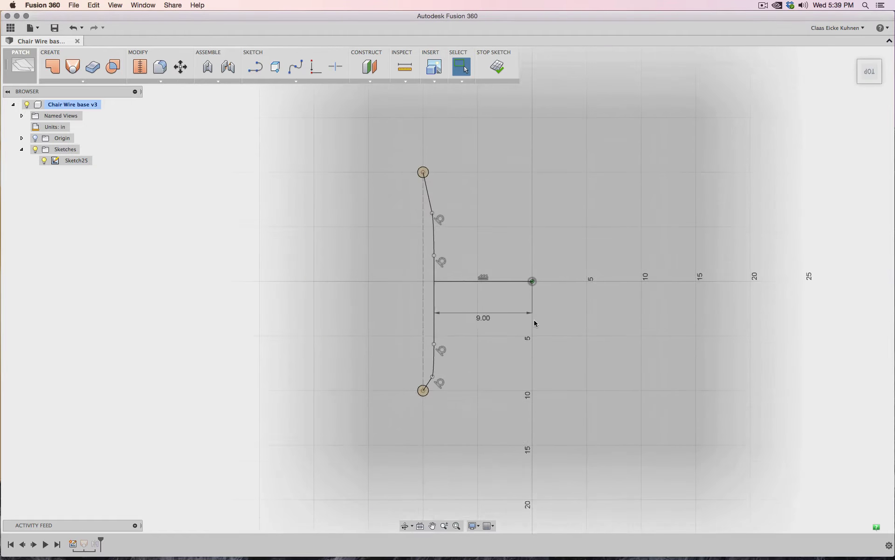
# Convert the 9.00 in horizontal line to construction geometry and reposition its dimension.
pyautogui.rightClick(496, 275)
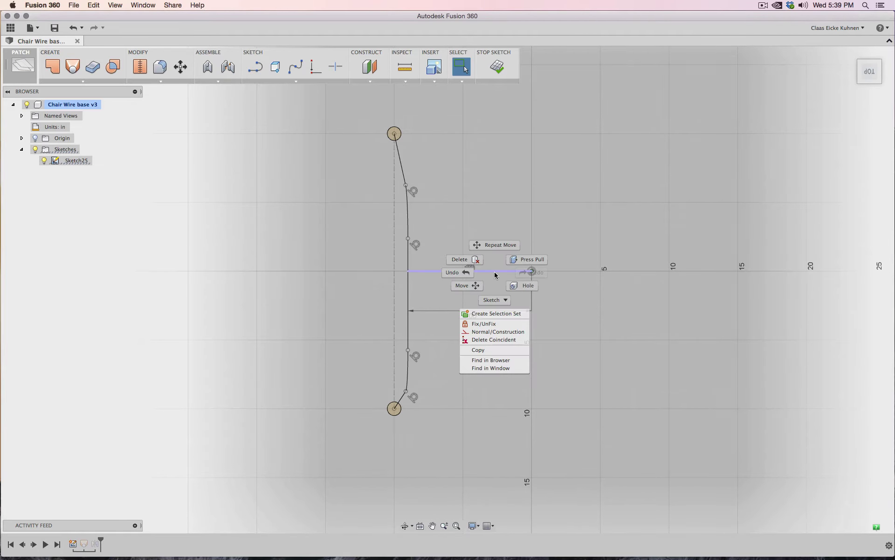
pyautogui.click(498, 331)
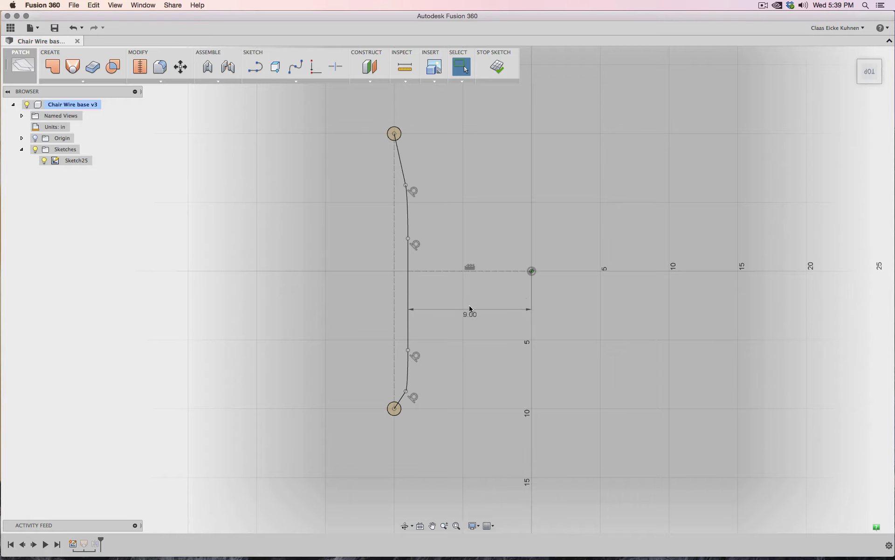
pyautogui.click(485, 287)
pyautogui.press('Return')
# Dimension the vertical construction line at 20.00 in.
pyautogui.click(265, 81)
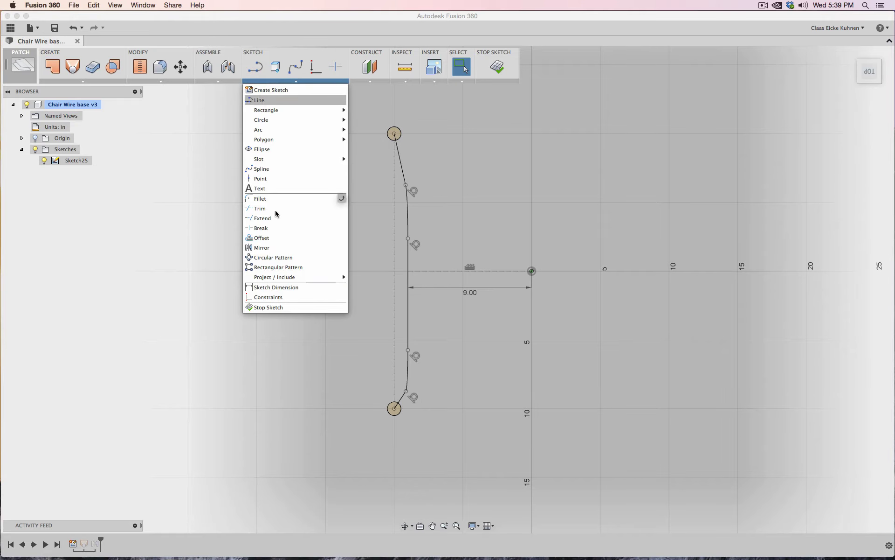
pyautogui.click(282, 288)
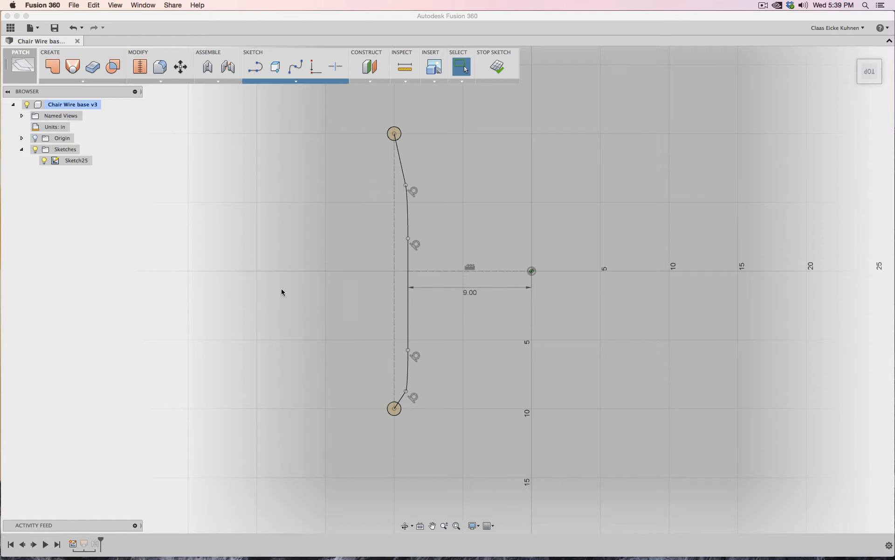
pyautogui.click(394, 235)
pyautogui.click(355, 233)
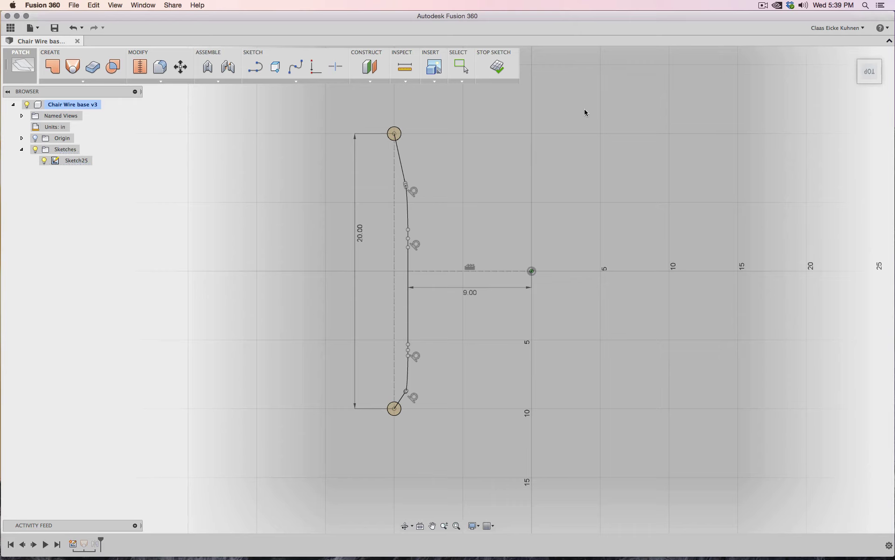
# Add Ø1.00 diameter dimensions to the top and bottom end circles.
pyautogui.click(294, 81)
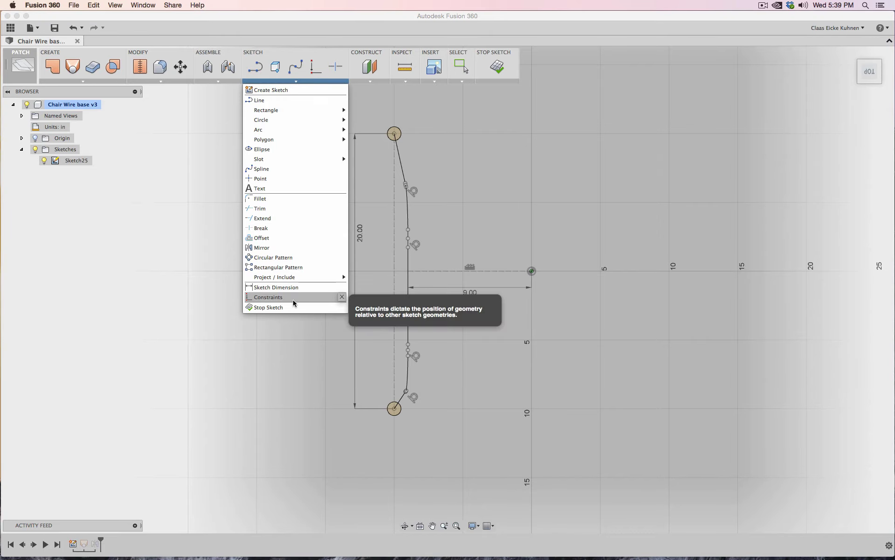
pyautogui.click(343, 290)
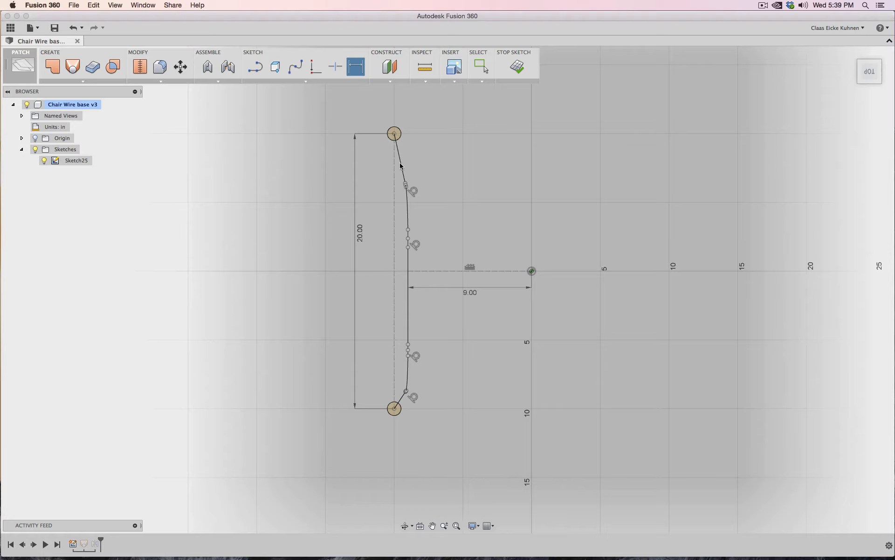
pyautogui.click(397, 133)
pyautogui.click(373, 116)
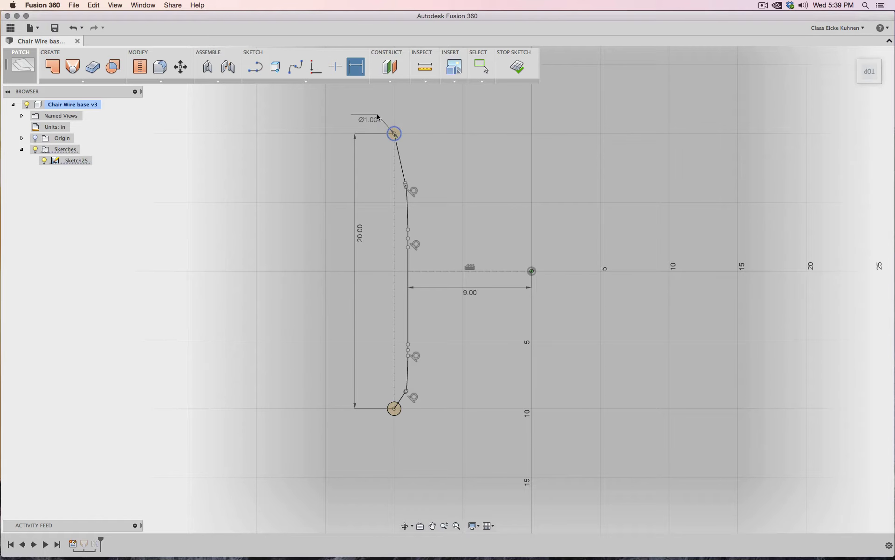
pyautogui.click(391, 415)
pyautogui.click(371, 437)
# Change the top circle's diameter to 0.50 in and finish the sketch.
pyautogui.click(859, 83)
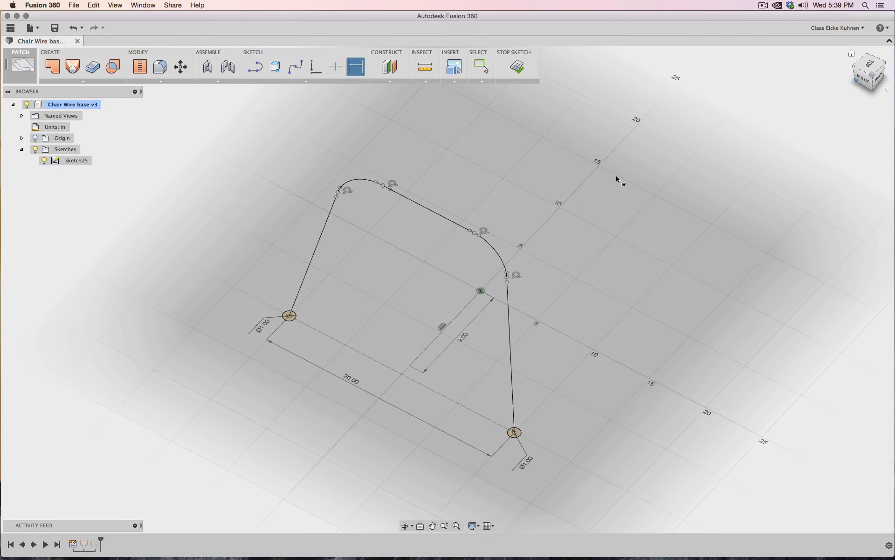
pyautogui.doubleClick(261, 327)
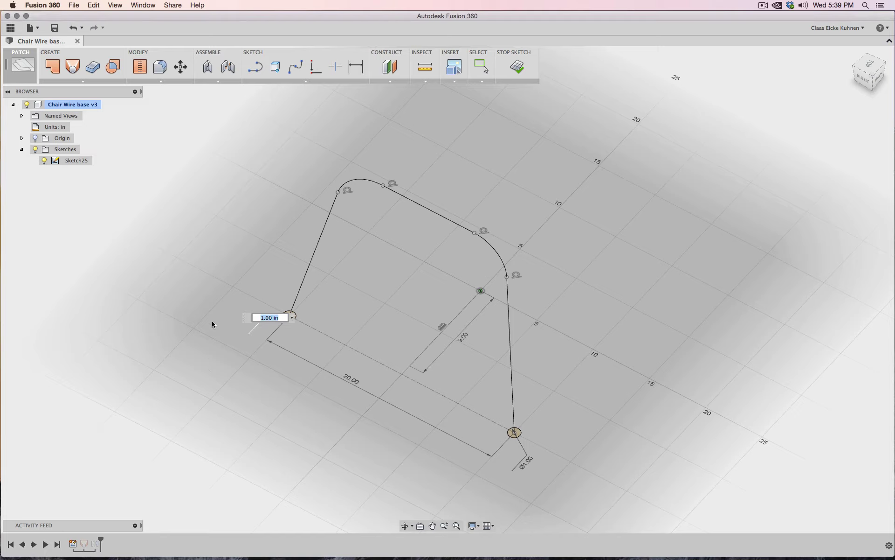
pyautogui.write('0.5')
pyautogui.press('Return')
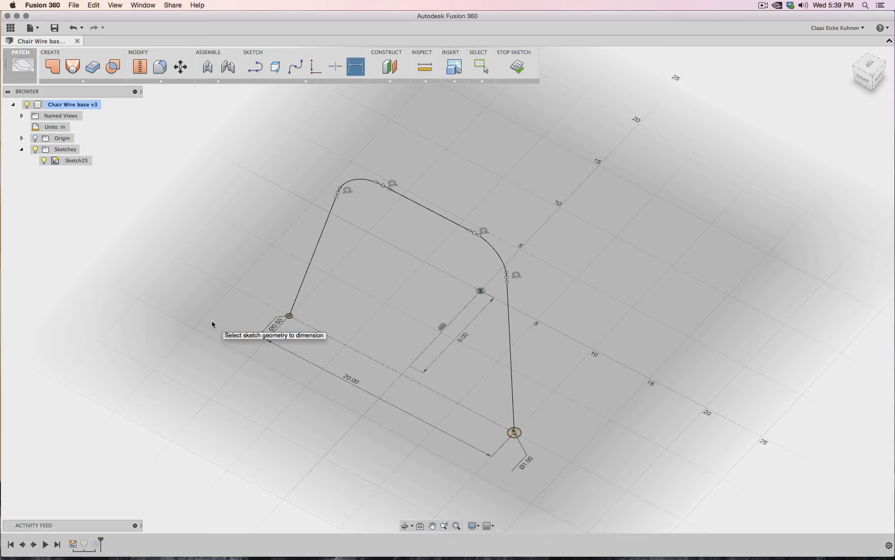
pyautogui.click(516, 67)
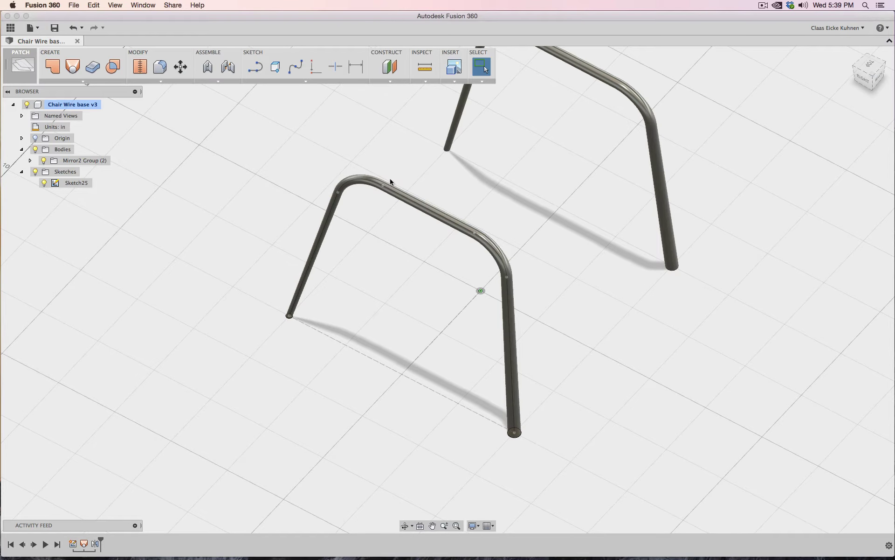
# Show Sketch25's dimensions and set the end circle's diameter to 1 in.
pyautogui.click(70, 183)
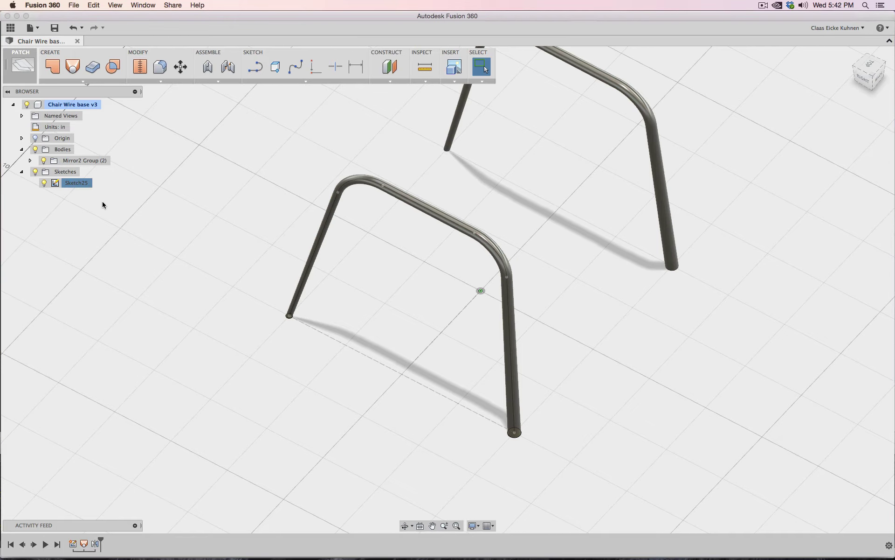
pyautogui.rightClick(76, 183)
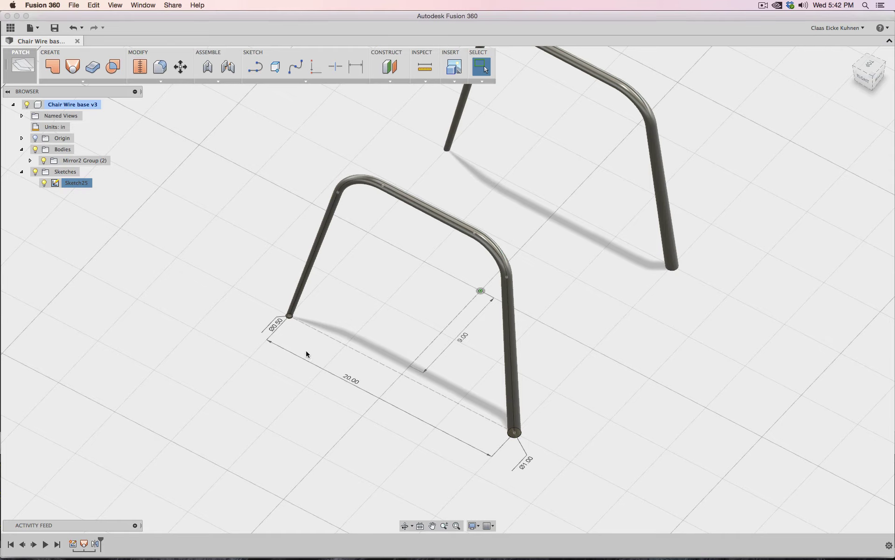
pyautogui.doubleClick(272, 331)
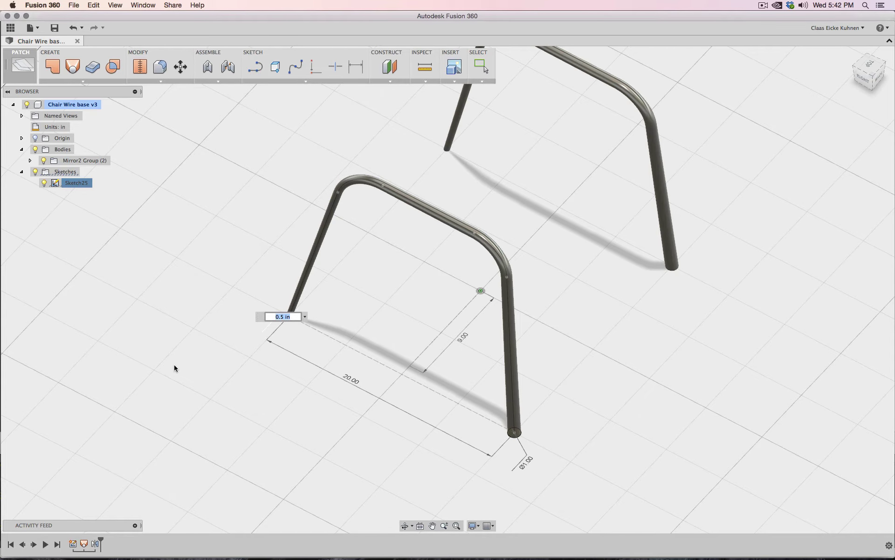
pyautogui.write('1')
pyautogui.press('Return')
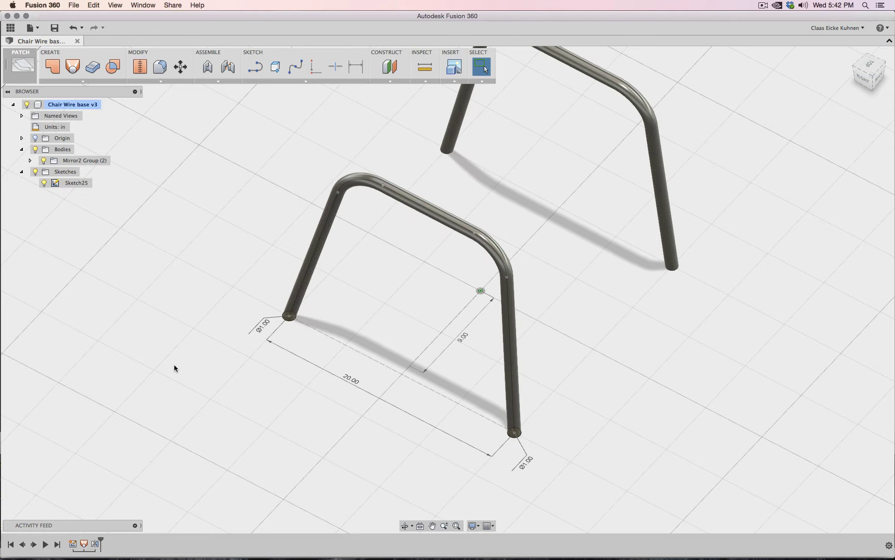
pyautogui.doubleClick(264, 328)
pyautogui.press('Escape')
# Test a 3 in leg diameter, then restore it to 1 in.
pyautogui.doubleClick(261, 329)
pyautogui.write('3')
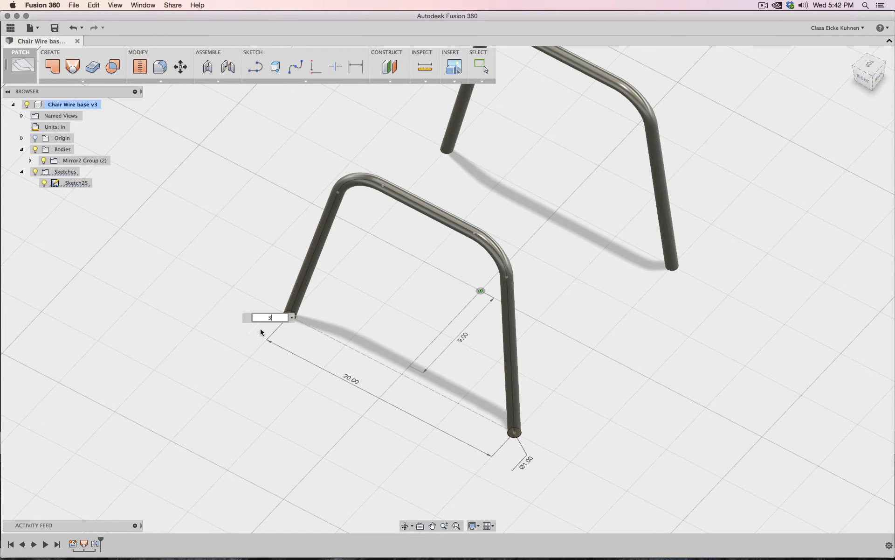
pyautogui.press('Return')
pyautogui.doubleClick(214, 333)
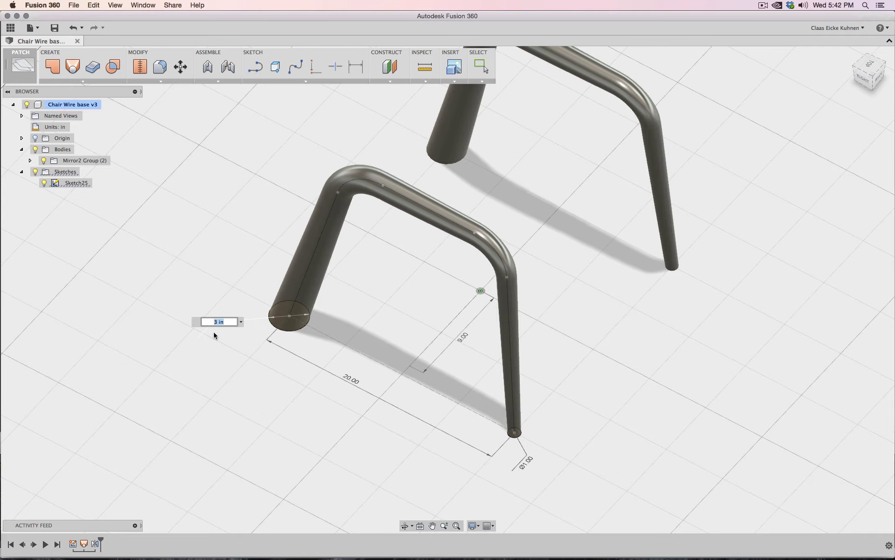
pyautogui.write('1')
pyautogui.press('Return')
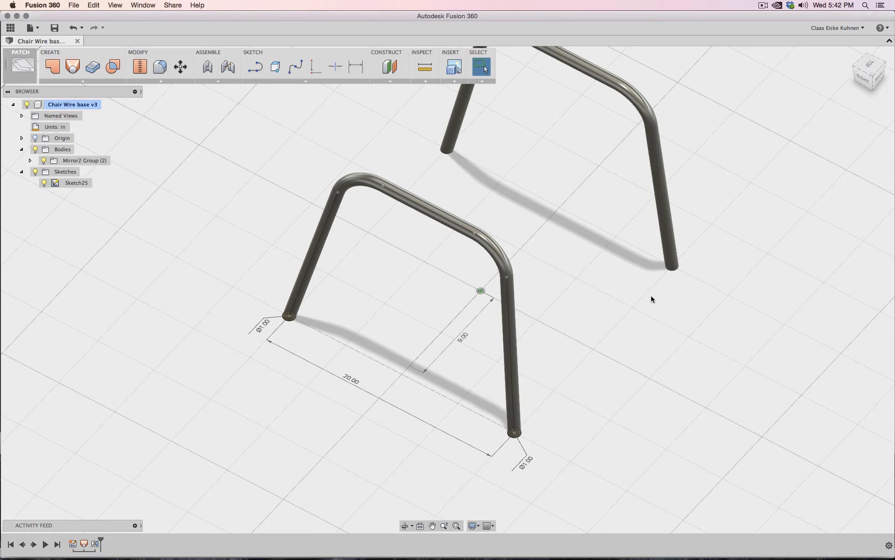
pyautogui.scroll(-3, 651, 295)
pyautogui.scroll(-2, 663, 286)
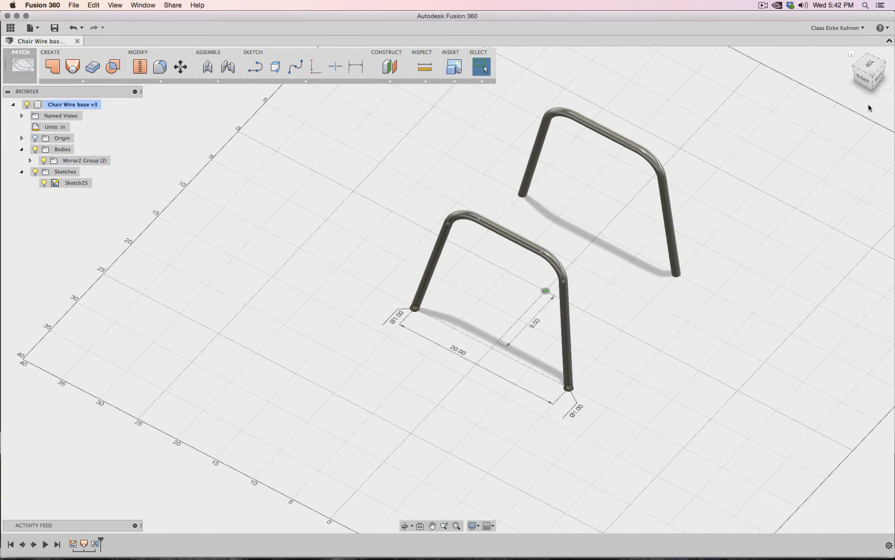
# View the two frames from the back, then orbit below and zoom in on a tube end.
pyautogui.click(879, 81)
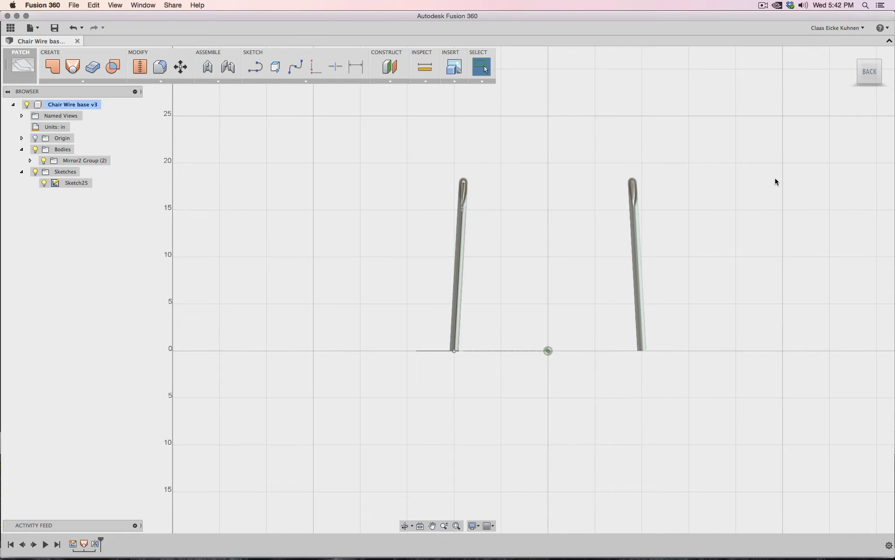
pyautogui.click(865, 72)
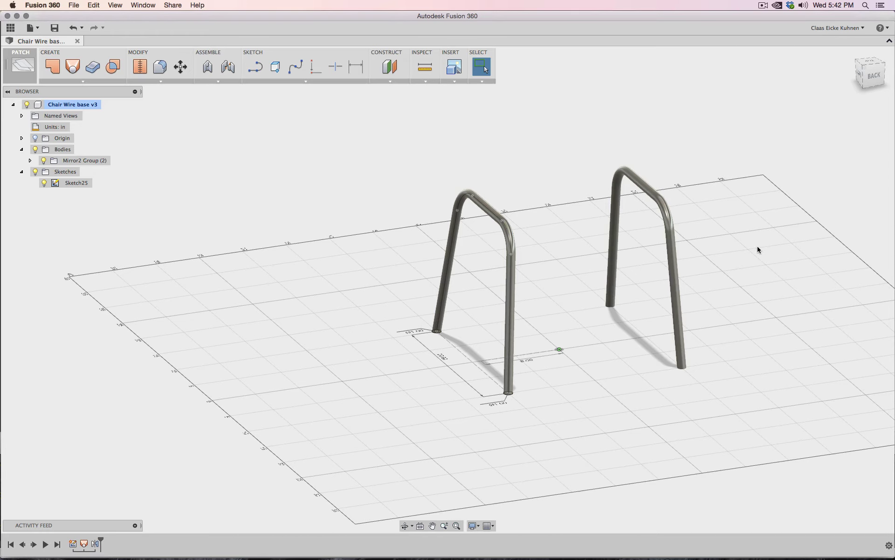
pyautogui.click(871, 74)
pyautogui.moveTo(871, 74); pyautogui.dragTo(800, 144)
pyautogui.scroll(3, 584, 241)
pyautogui.scroll(5, 584, 242)
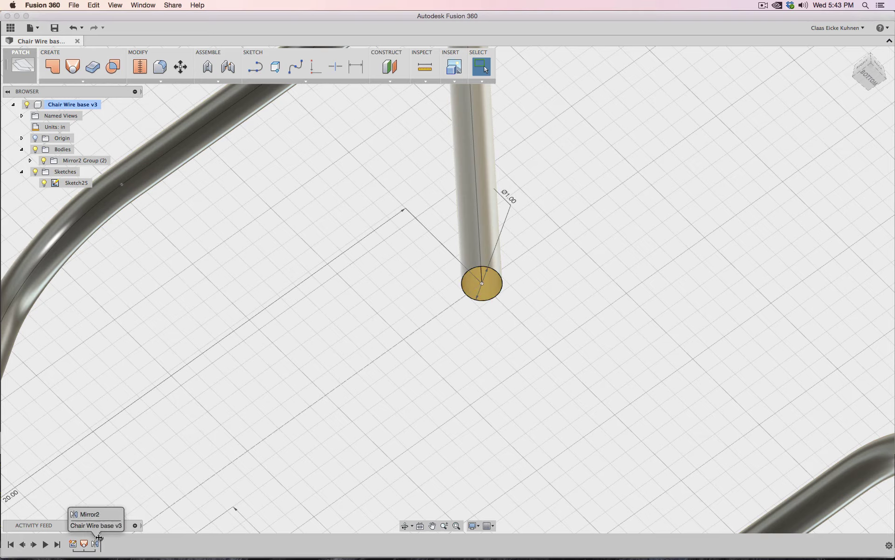
# Roll the timeline back before the mirror and patch one open tube end.
pyautogui.moveTo(88, 536); pyautogui.dragTo(88, 535)
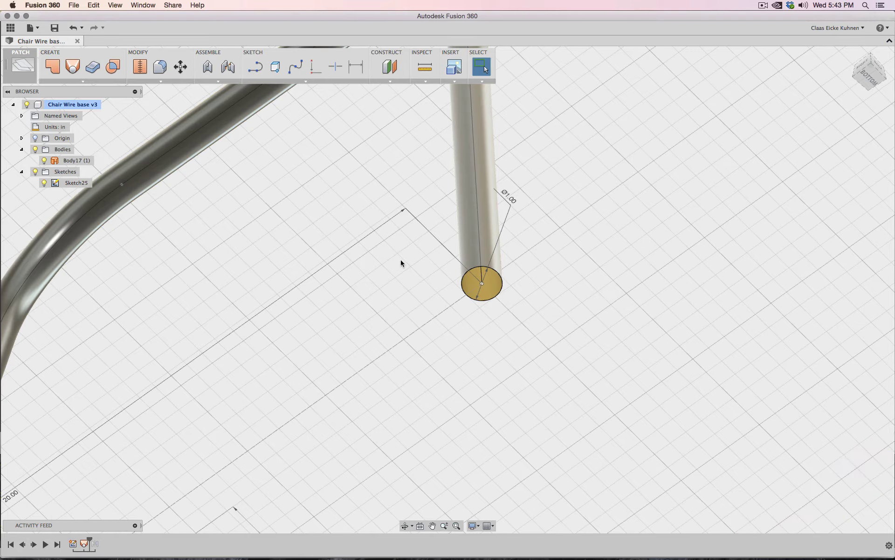
pyautogui.click(63, 80)
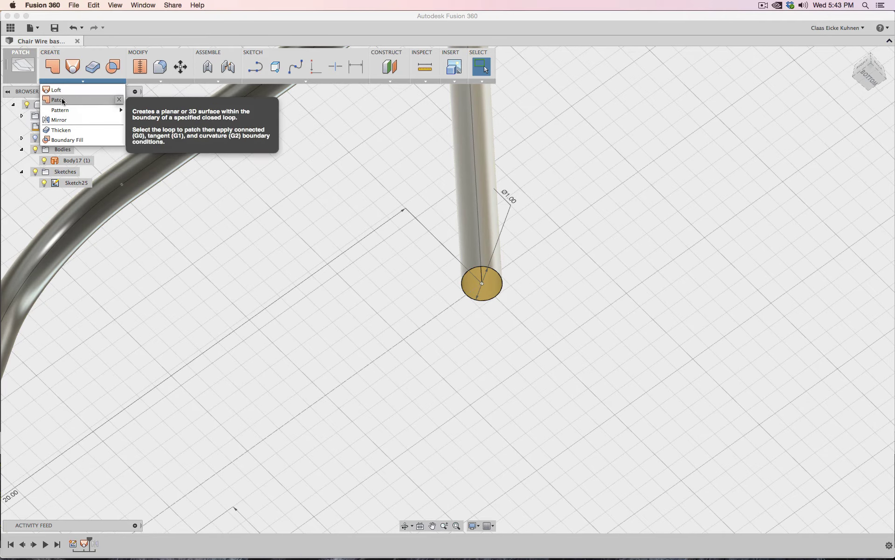
pyautogui.click(60, 99)
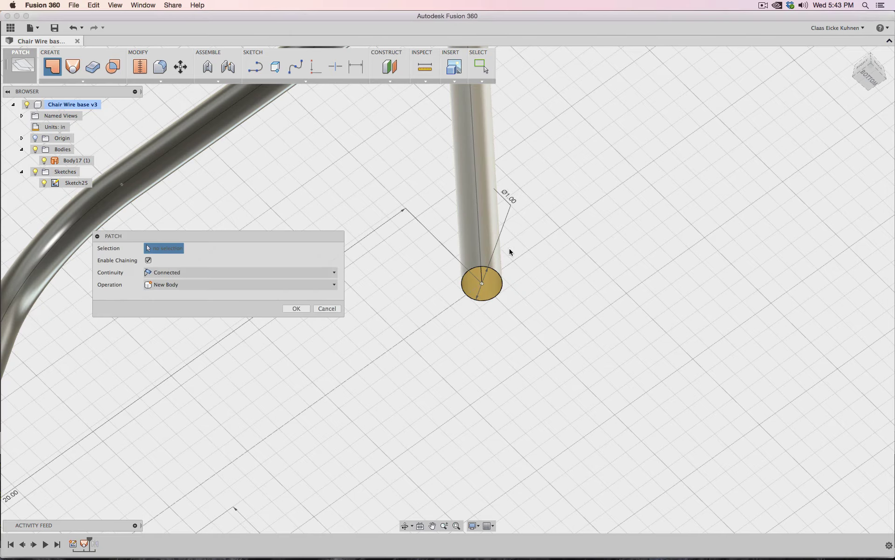
pyautogui.click(502, 283)
pyautogui.click(294, 309)
pyautogui.scroll(-6, 309, 405)
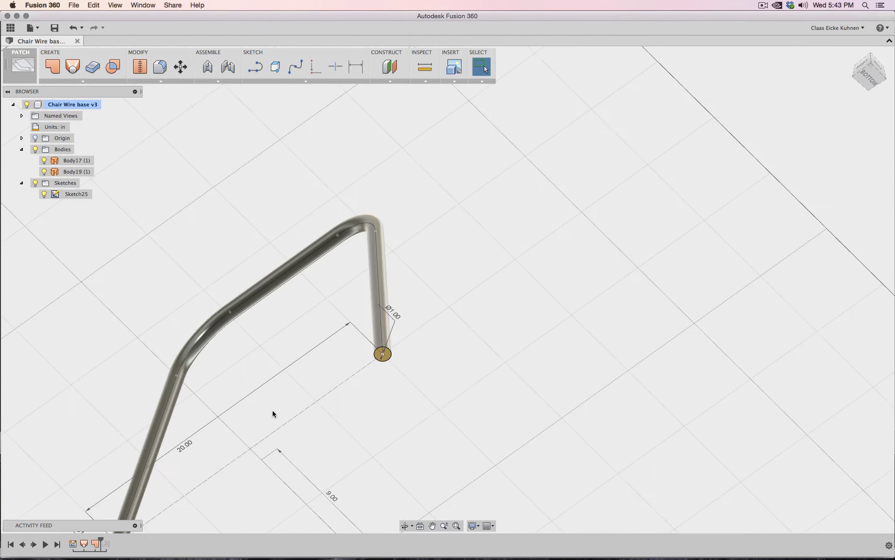
pyautogui.scroll(6, 280, 433)
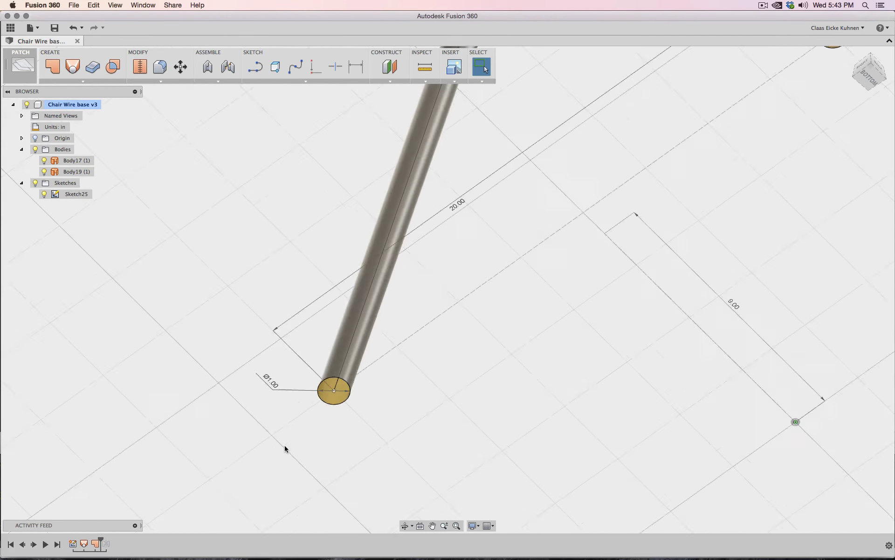
# Cap the other tube end with a second patch and inspect the capped tube.
pyautogui.click(52, 66)
pyautogui.click(359, 381)
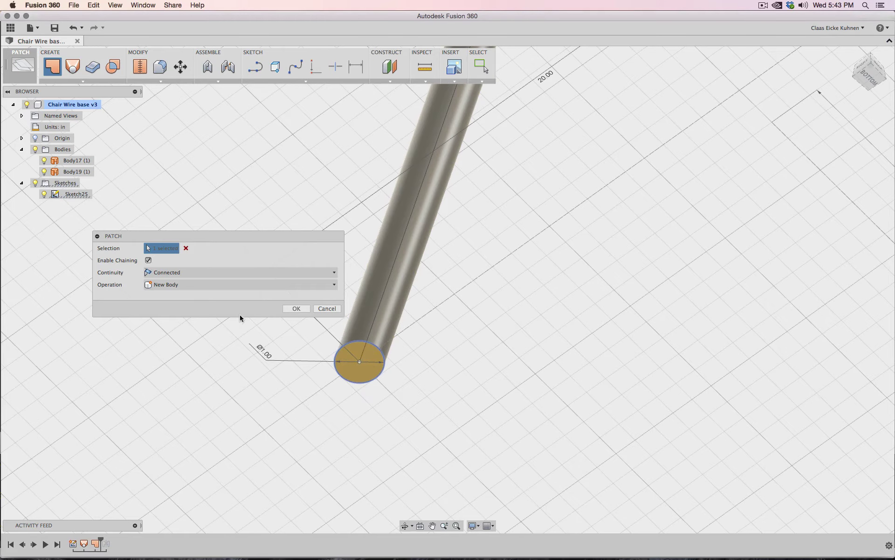
pyautogui.click(295, 308)
pyautogui.scroll(-6, 581, 250)
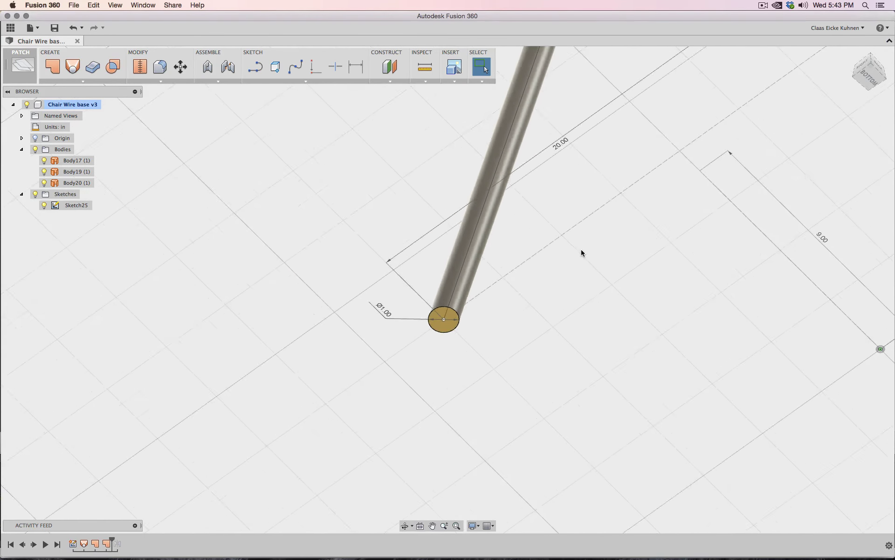
pyautogui.moveTo(672, 194); pyautogui.dragTo(558, 248, button='middle')
pyautogui.scroll(4, 558, 248)
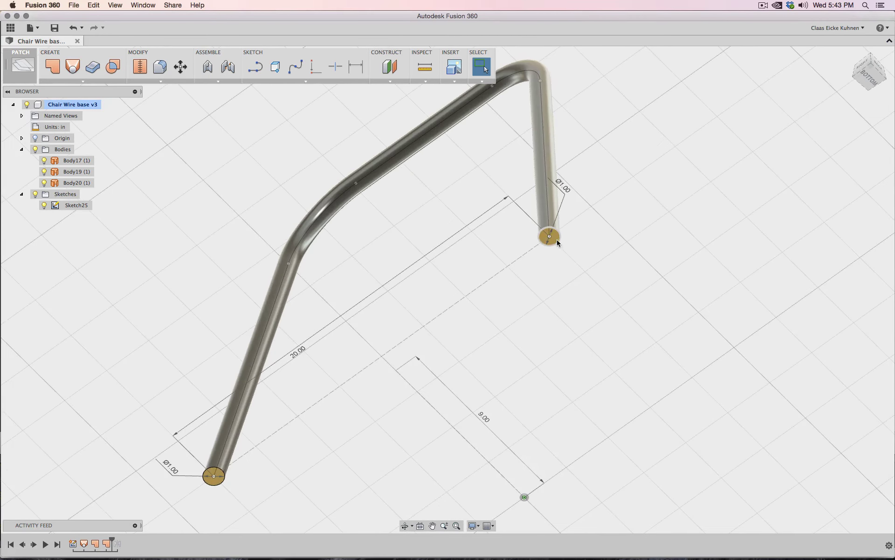
pyautogui.keyDown('shift'); pyautogui.click(208, 479); pyautogui.keyUp('shift')
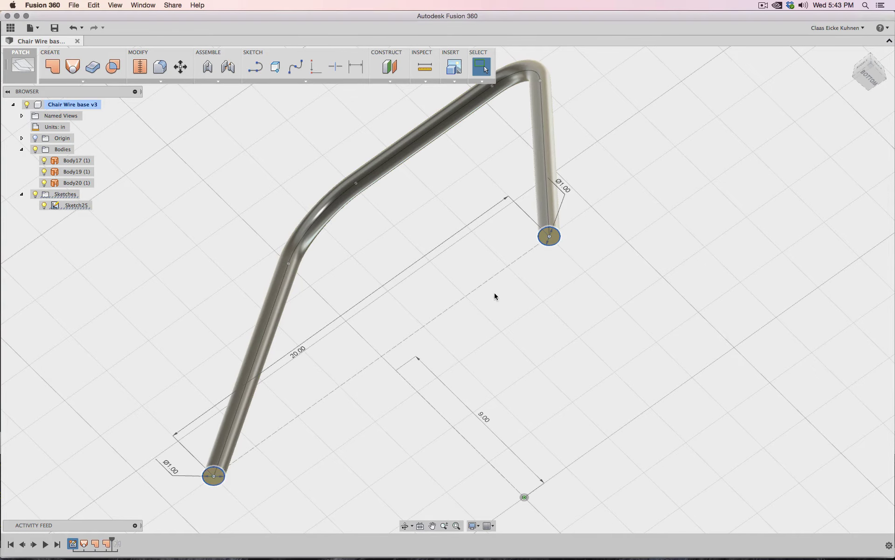
pyautogui.keyDown('shift'); pyautogui.moveTo(495, 297); pyautogui.dragTo(490, 373, button='middle'); pyautogui.keyUp('shift')
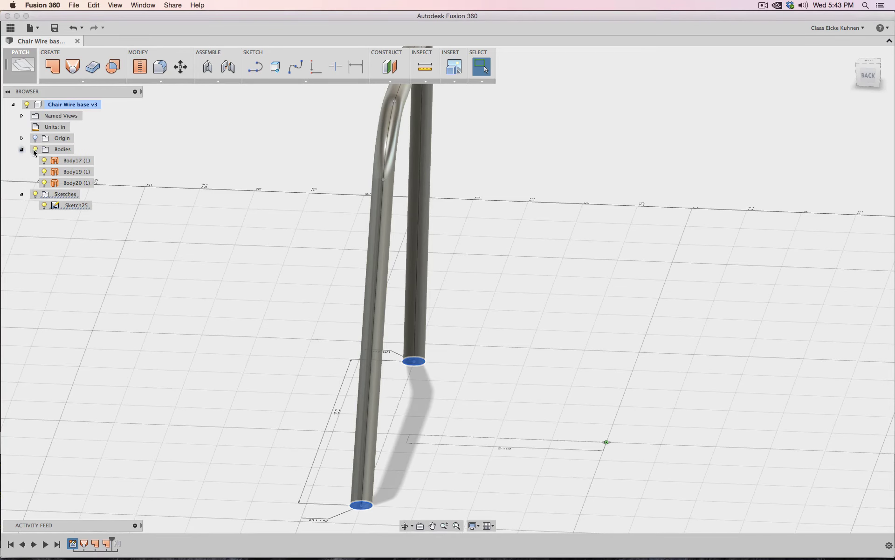
# Stitch Body17, Body19 and Body20 into one solid body, Body21.
pyautogui.click(75, 160)
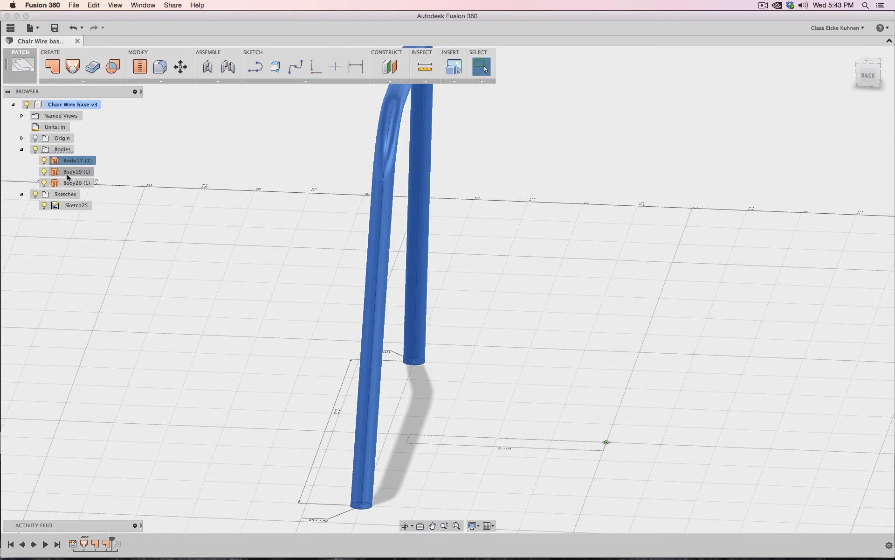
pyautogui.keyDown('shift'); pyautogui.click(68, 183); pyautogui.keyUp('shift')
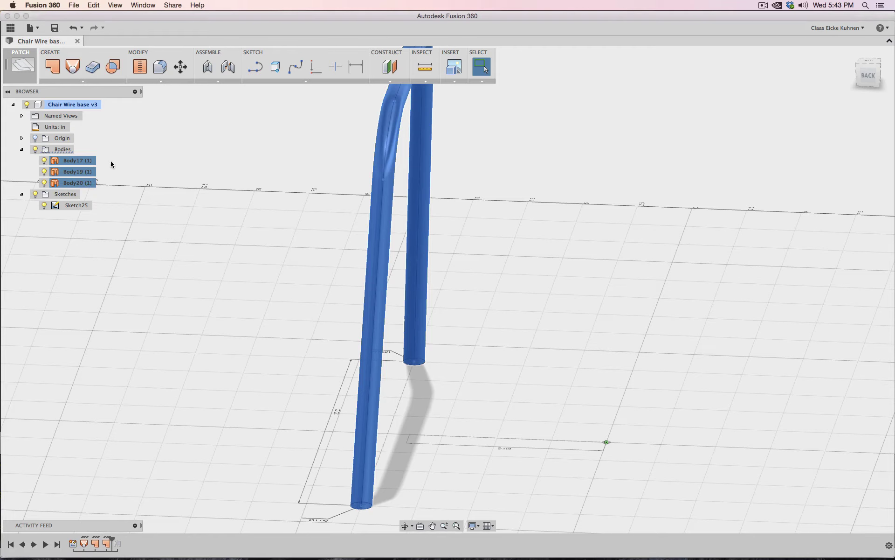
pyautogui.click(140, 66)
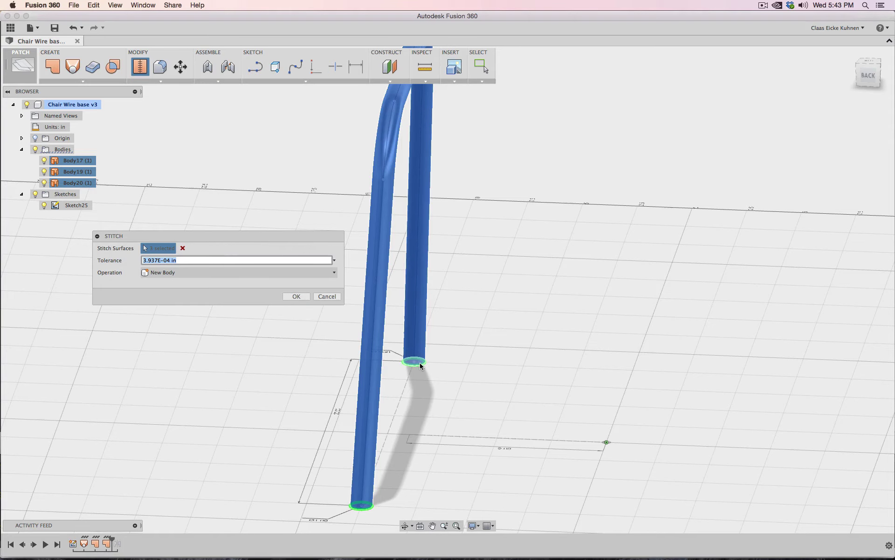
pyautogui.click(300, 298)
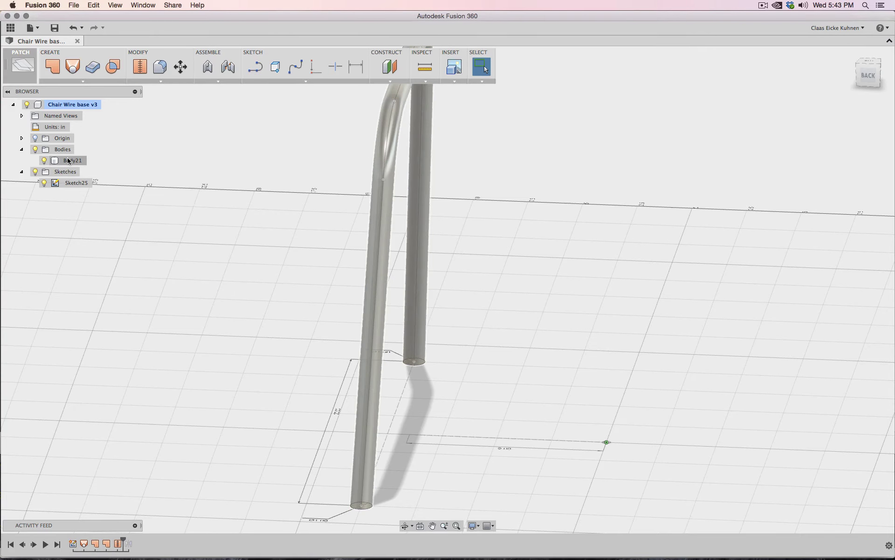
# Roll the timeline past the Mirror feature and orbit to see both frames from below.
pyautogui.scroll(-5, 542, 277)
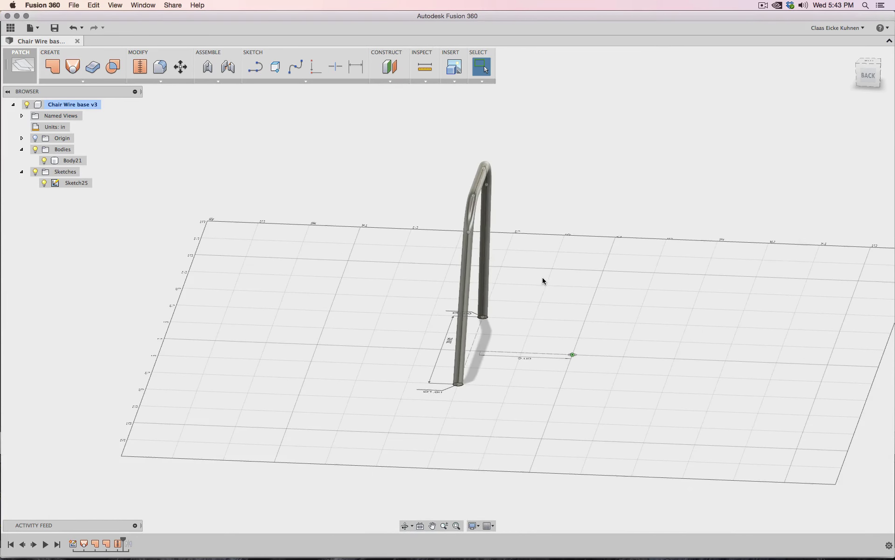
pyautogui.moveTo(120, 544); pyautogui.dragTo(135, 543)
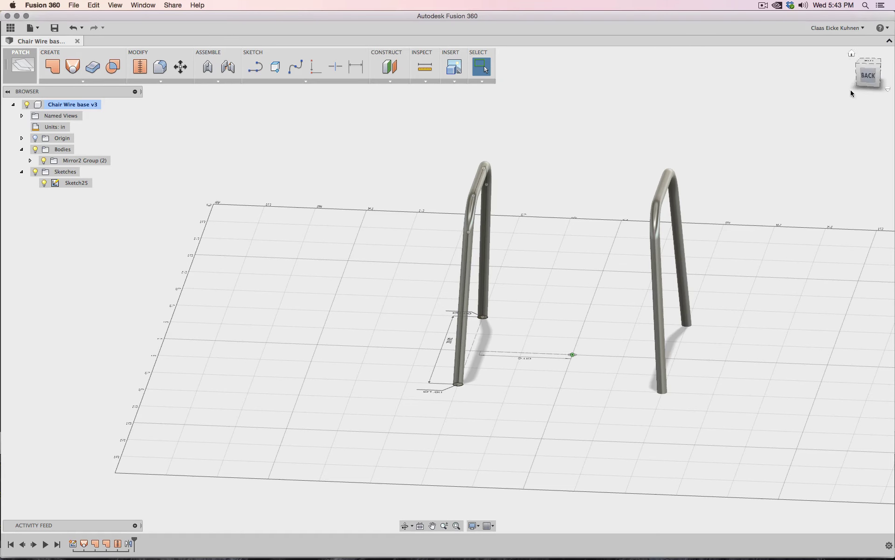
pyautogui.moveTo(868, 75); pyautogui.dragTo(865, 54)
pyautogui.moveTo(448, 289)
pyautogui.keyDown('shift'); pyautogui.mouseDown(button='middle')
pyautogui.moveTo(462, 299)
pyautogui.moveTo(471, 285)
pyautogui.moveTo(457, 280)
pyautogui.moveTo(467, 275)
pyautogui.moveTo(462, 247)
pyautogui.moveTo(364, 250)
pyautogui.moveTo(382, 251)
pyautogui.mouseUp(button='middle'); pyautogui.keyUp('shift')
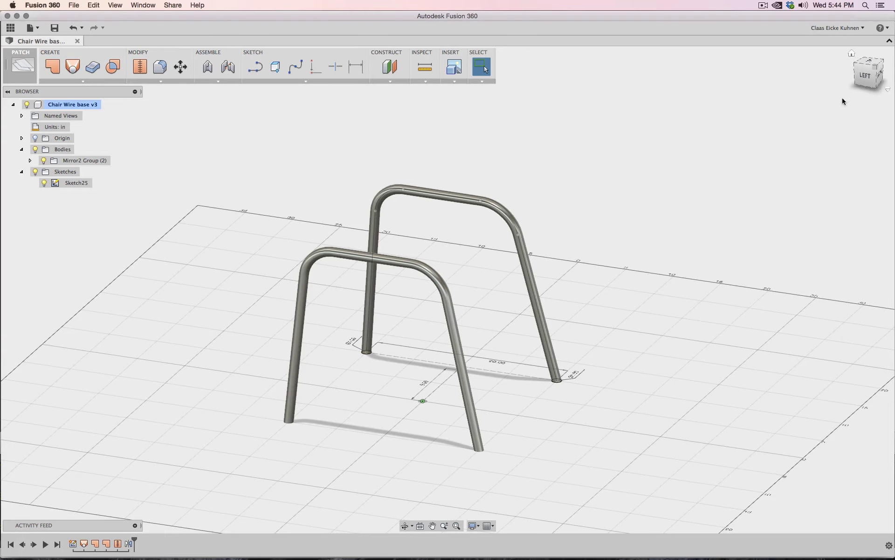
# Inspect both tube frames from the left, front and an elevated front-right view.
pyautogui.click(865, 75)
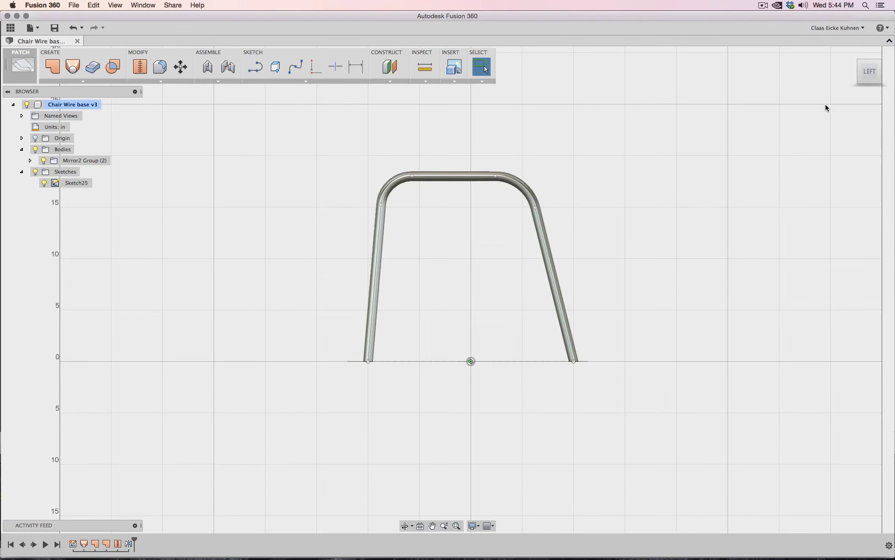
pyautogui.click(882, 72)
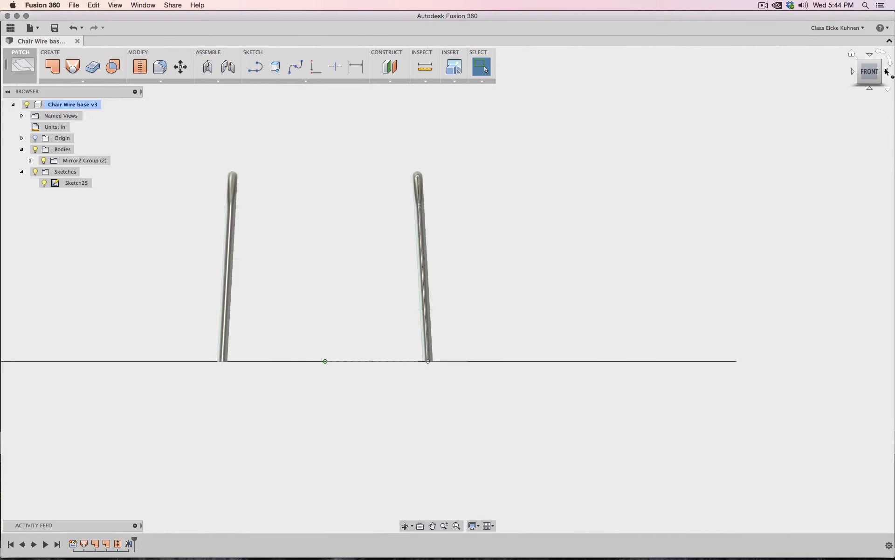
pyautogui.moveTo(875, 76); pyautogui.dragTo(712, 193)
pyautogui.moveTo(712, 193); pyautogui.dragTo(774, 256, button='middle')
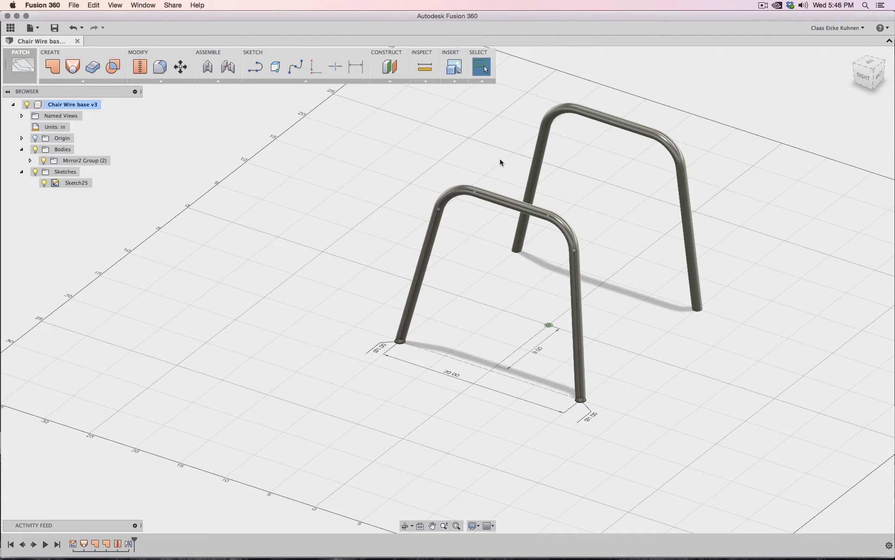
# Start a new sketch on the vertical origin plane, viewed from the right side.
pyautogui.click(254, 73)
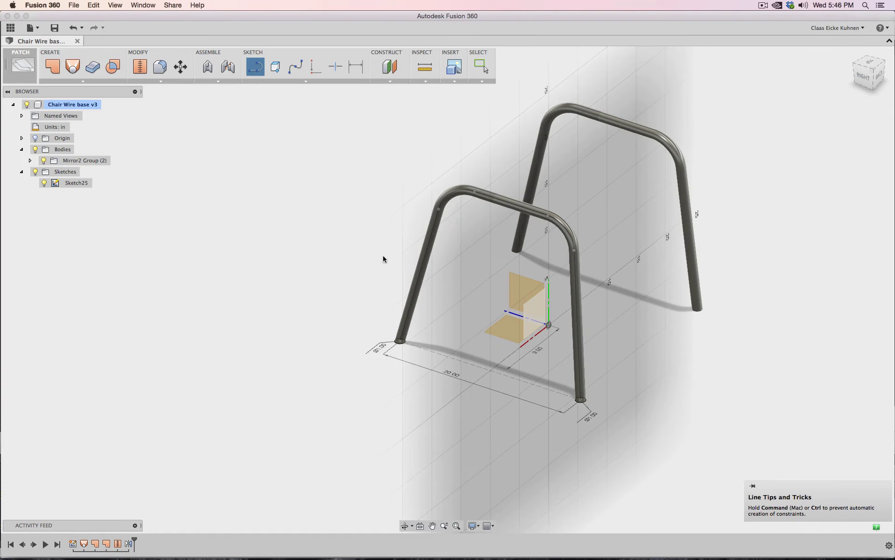
pyautogui.click(515, 277)
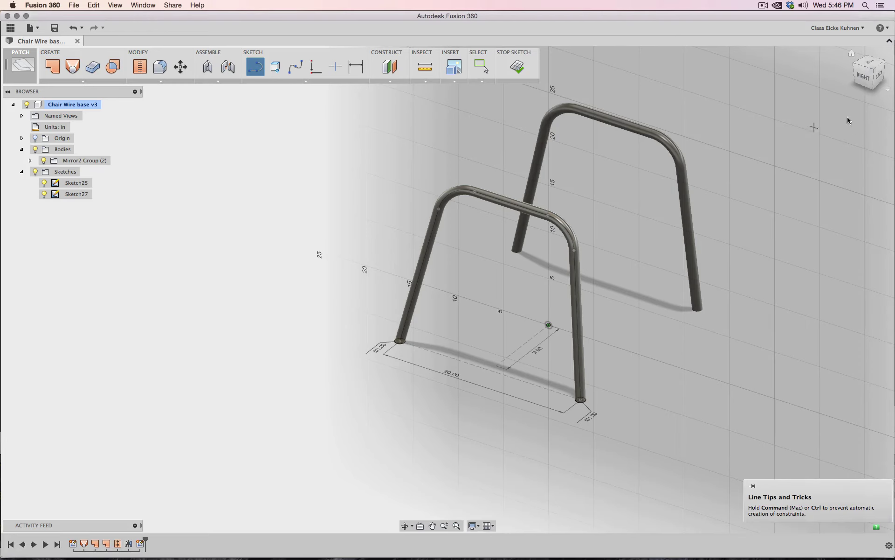
pyautogui.click(880, 76)
pyautogui.moveTo(879, 77); pyautogui.dragTo(866, 75)
pyautogui.click(861, 74)
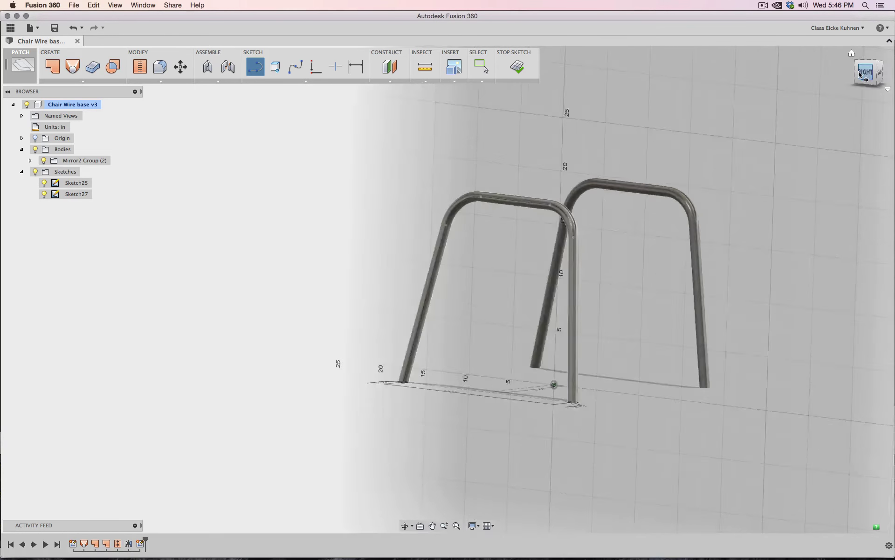
pyautogui.scroll(5, 471, 194)
pyautogui.scroll(2, 470, 194)
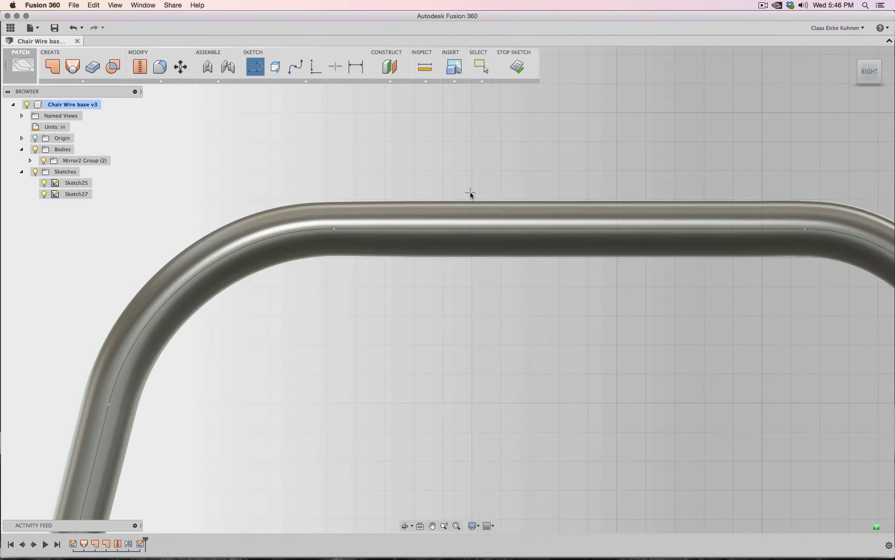
pyautogui.scroll(-3, 474, 196)
pyautogui.scroll(3, 501, 196)
pyautogui.moveTo(500, 196); pyautogui.dragTo(412, 180, button='middle')
# Draw two 1.000 in centre-diameter circles at the left and right ends of the top bar.
pyautogui.click(301, 83)
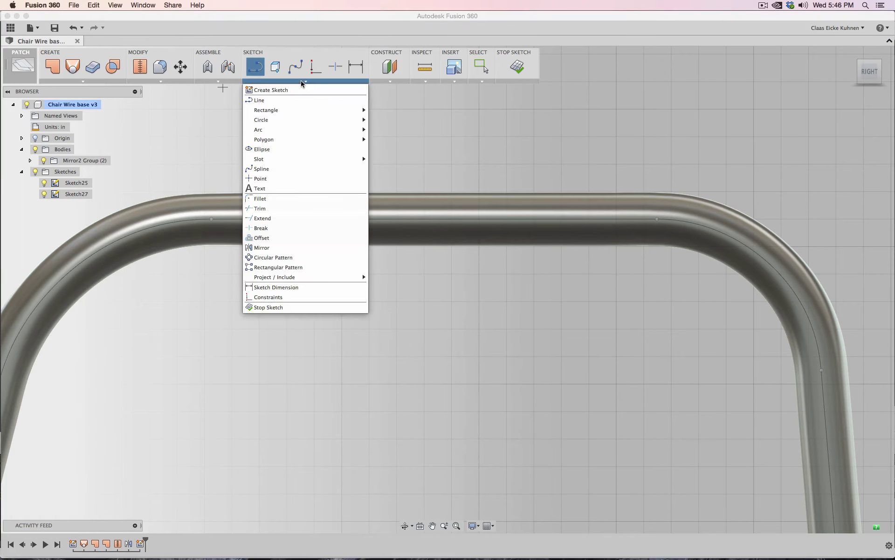
pyautogui.moveTo(300, 120)
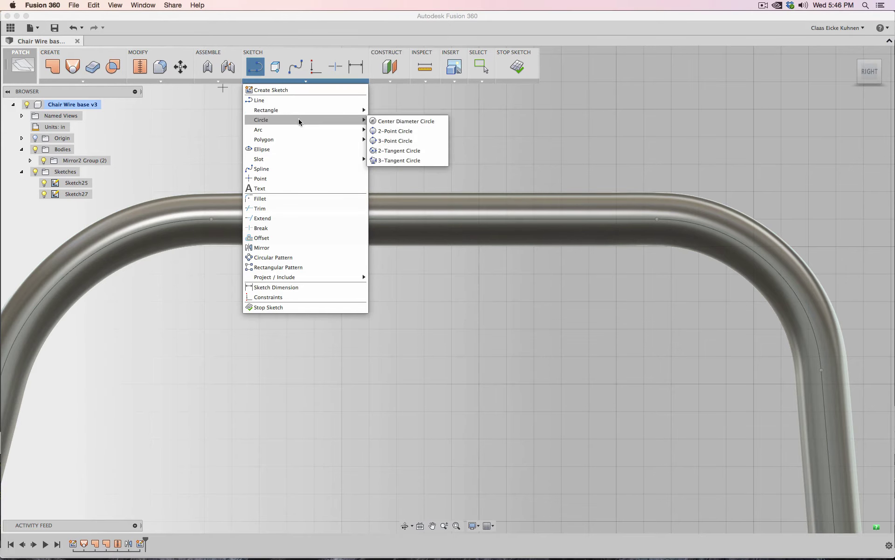
pyautogui.click(389, 125)
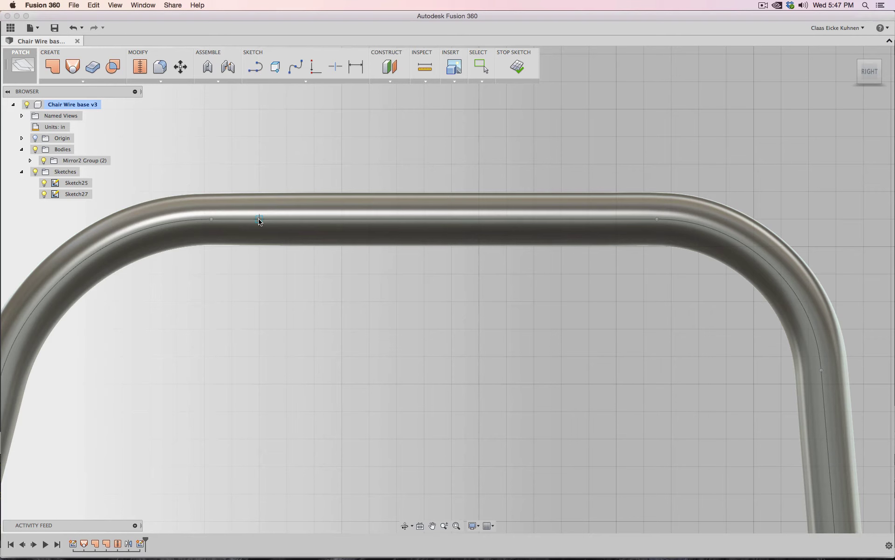
pyautogui.click(289, 222)
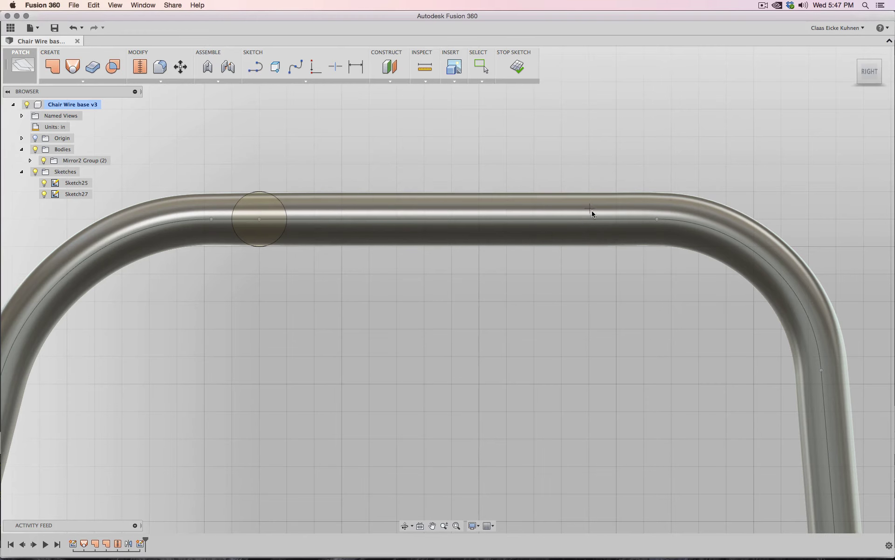
pyautogui.click(614, 219)
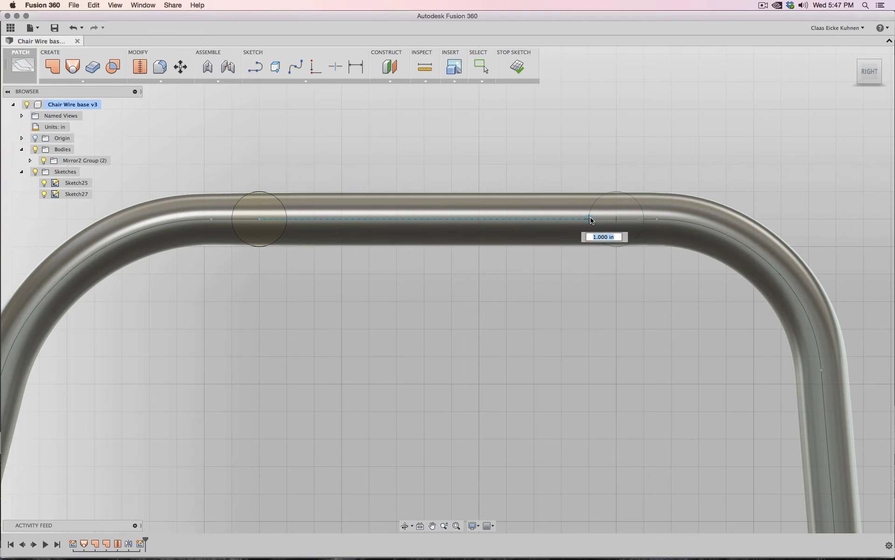
pyautogui.click(589, 220)
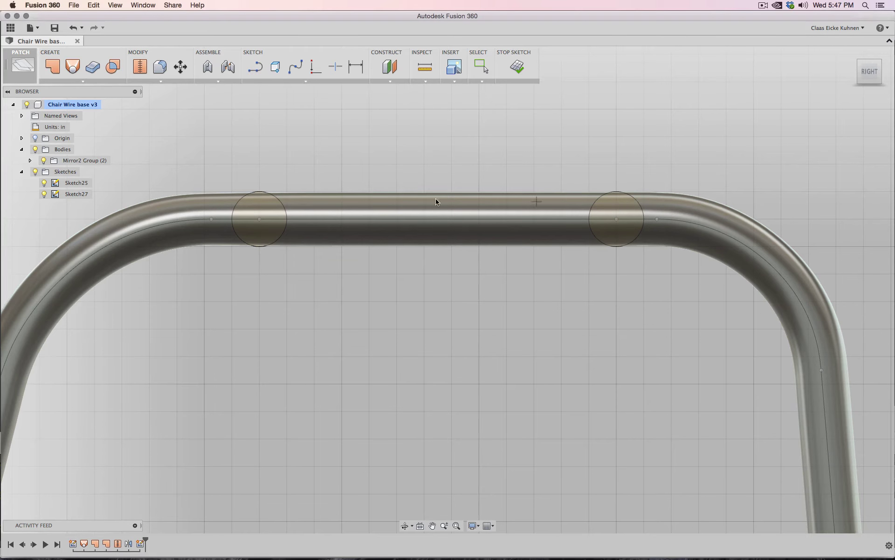
pyautogui.scroll(-3, 727, 193)
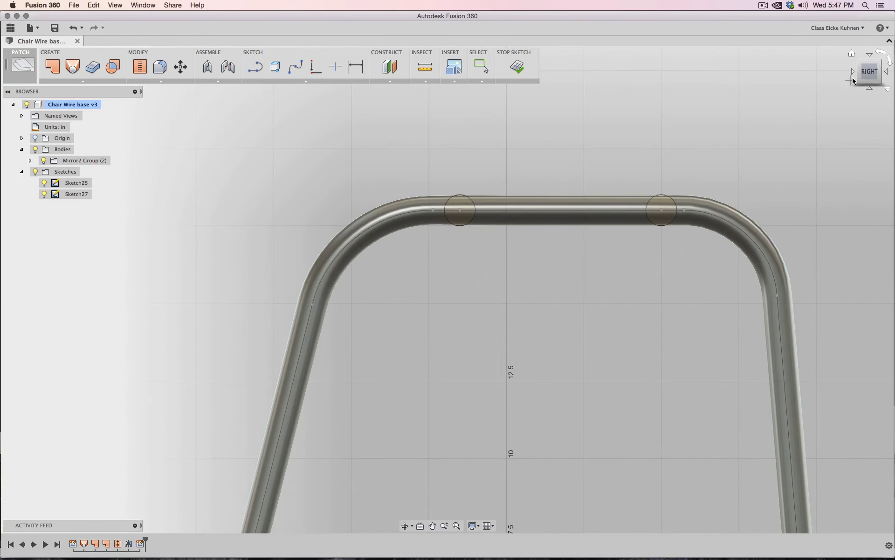
pyautogui.click(878, 73)
pyautogui.scroll(-3, 448, 290)
# Hide the tube bodies and draw a short spline from the left circle's centre.
pyautogui.keyDown('shift'); pyautogui.moveTo(448, 290); pyautogui.dragTo(445, 227, button='middle'); pyautogui.keyUp('shift')
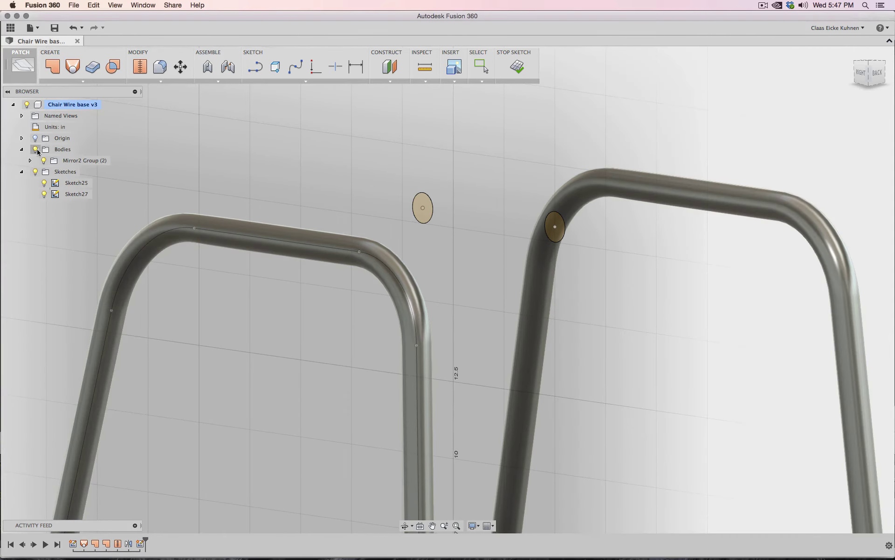
pyautogui.click(36, 149)
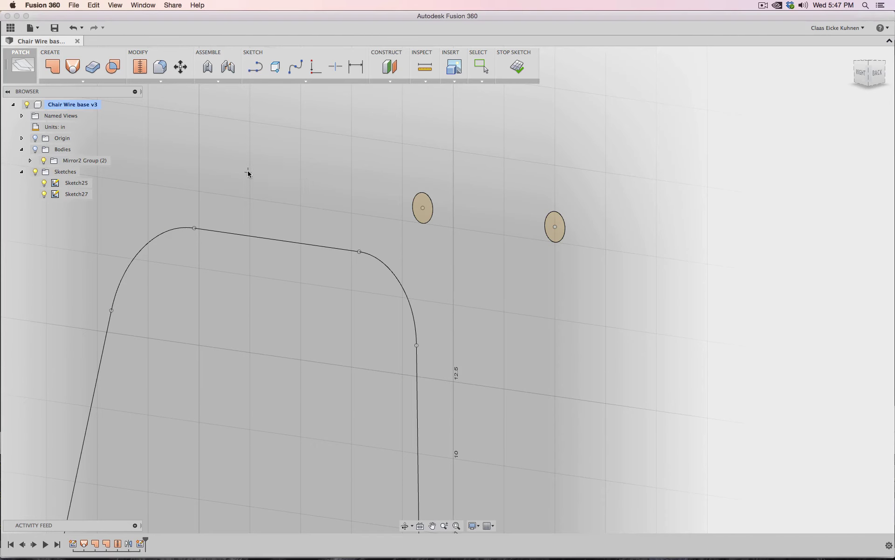
pyautogui.click(301, 72)
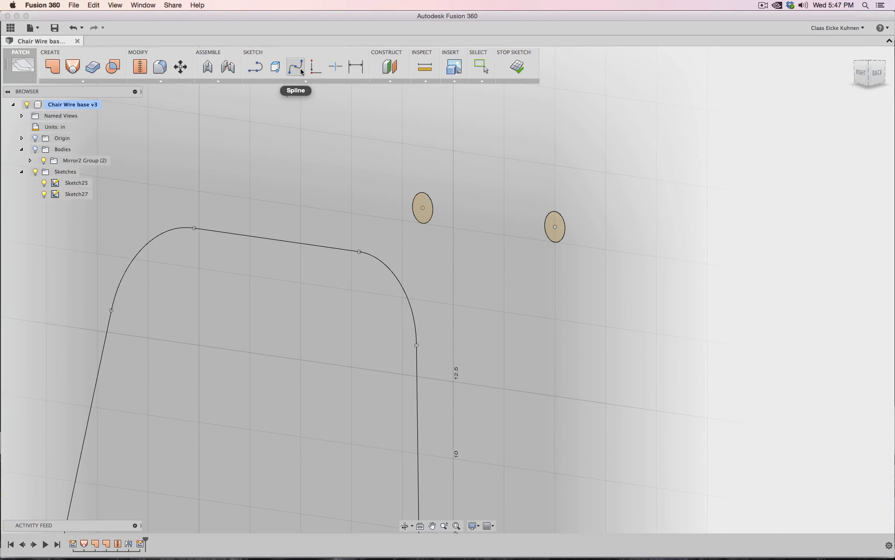
pyautogui.click(301, 71)
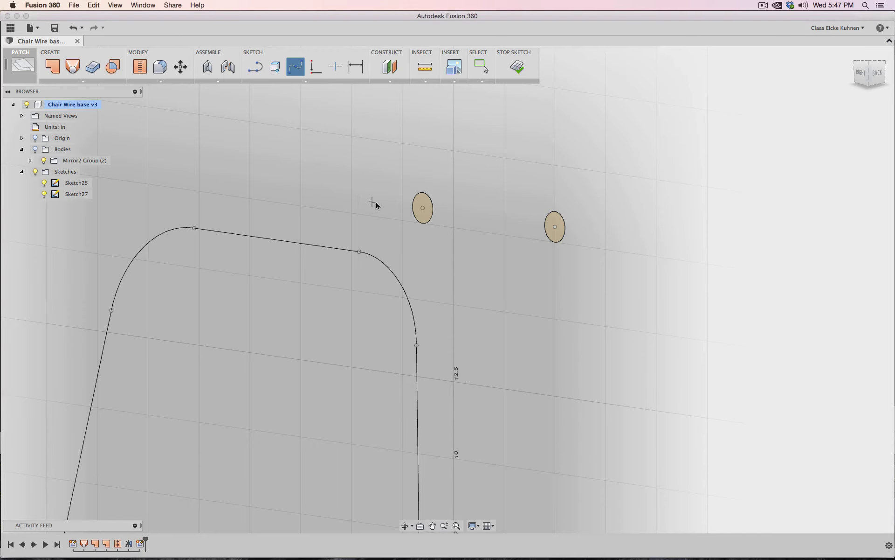
pyautogui.click(422, 208)
pyautogui.click(339, 225)
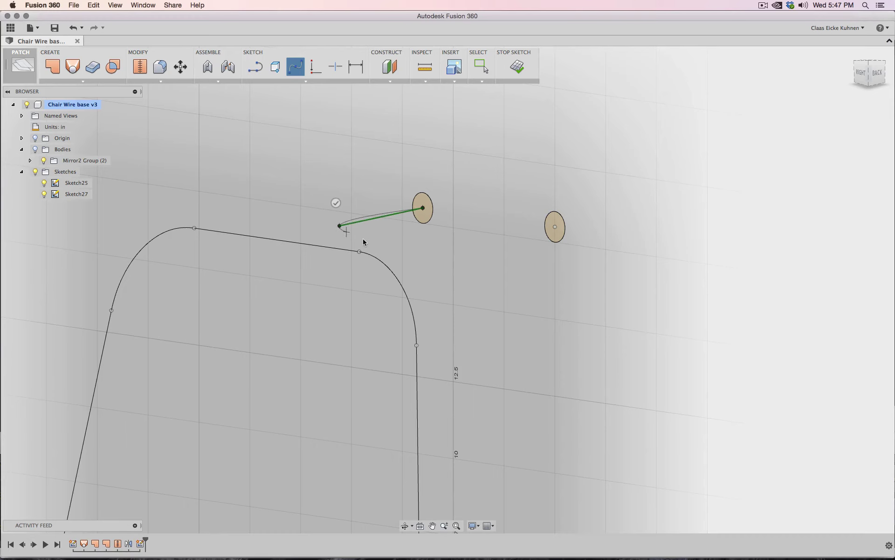
pyautogui.click(335, 202)
# Draw a second short spline from the right circle's centre, then view it from the back.
pyautogui.click(553, 227)
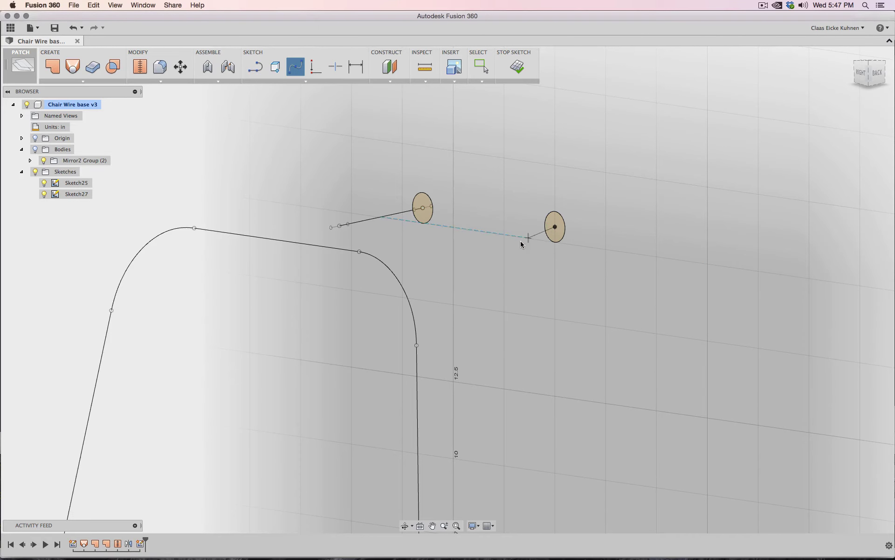
pyautogui.click(484, 254)
pyautogui.click(478, 232)
pyautogui.click(479, 232)
pyautogui.click(874, 72)
pyautogui.moveTo(871, 75); pyautogui.dragTo(872, 77)
pyautogui.moveTo(795, 188)
pyautogui.keyDown('shift'); pyautogui.mouseDown(button='middle')
pyautogui.moveTo(783, 194)
pyautogui.moveTo(805, 185)
pyautogui.moveTo(484, 127)
pyautogui.mouseUp(button='middle'); pyautogui.keyUp('shift')
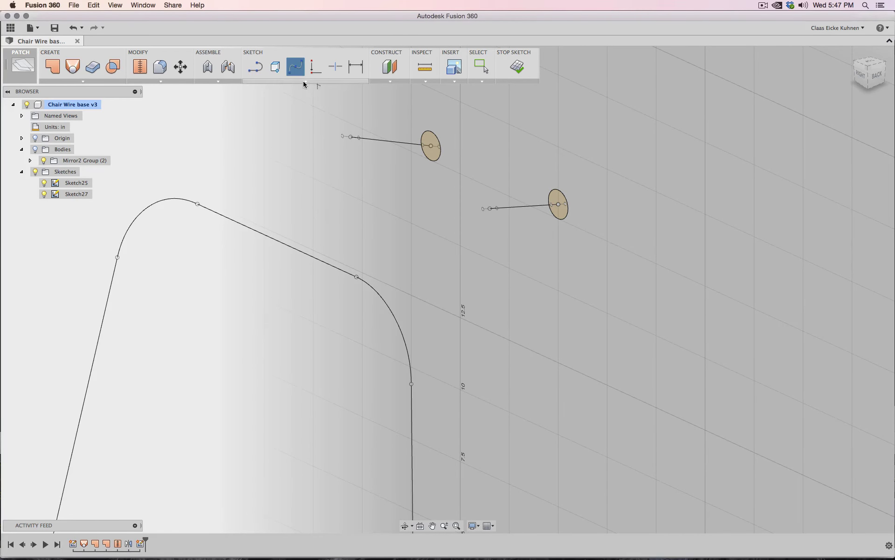
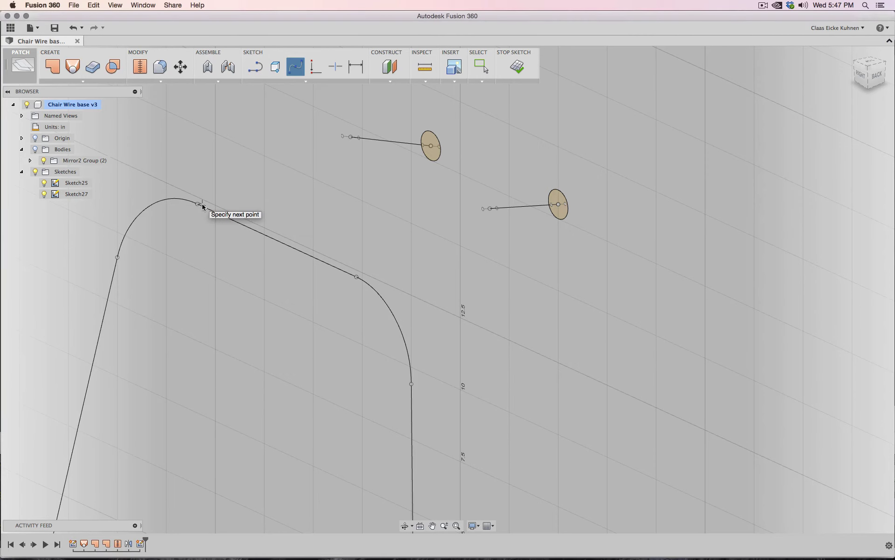
# Include the leg tube's straight top edge in the sketch as 3D geometry.
pyautogui.click(294, 81)
pyautogui.moveTo(289, 277)
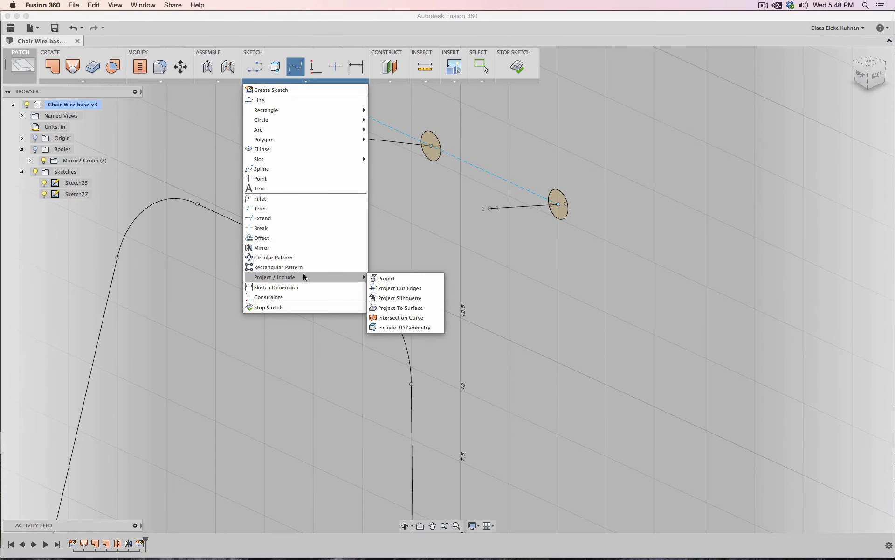
pyautogui.click(399, 328)
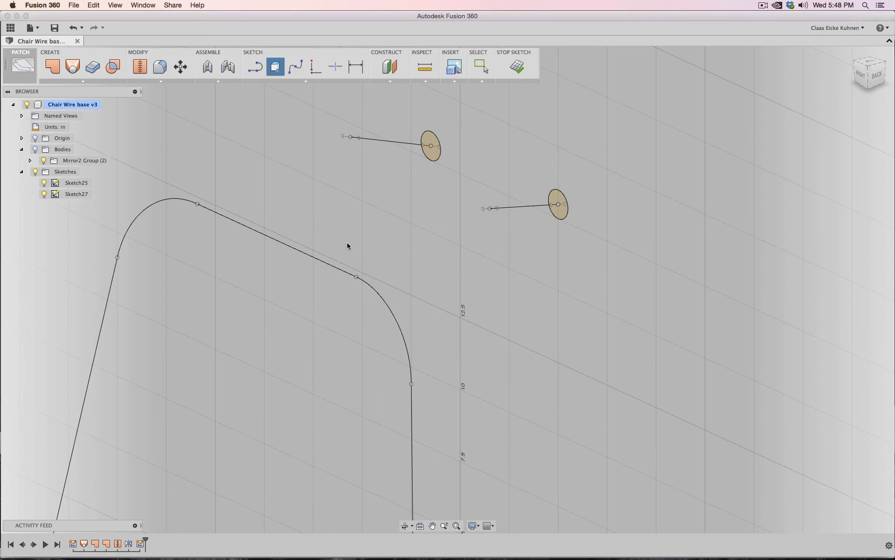
pyautogui.click(302, 256)
# From the back view, draw two splines from the top edge to the two ellipse centres.
pyautogui.click(876, 76)
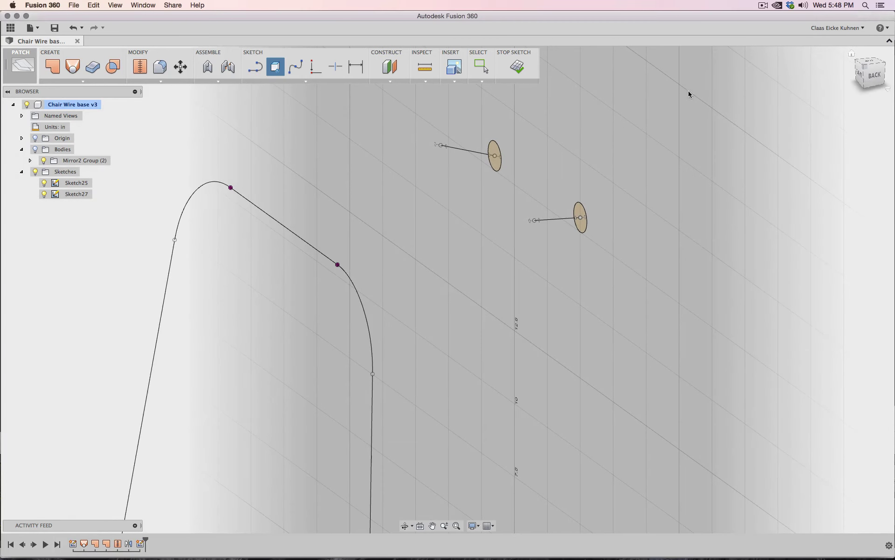
pyautogui.click(296, 69)
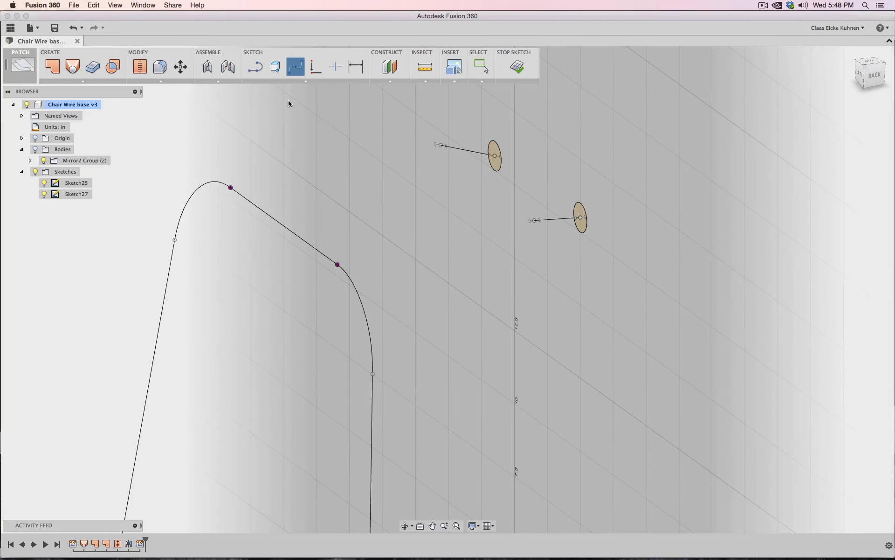
pyautogui.click(250, 200)
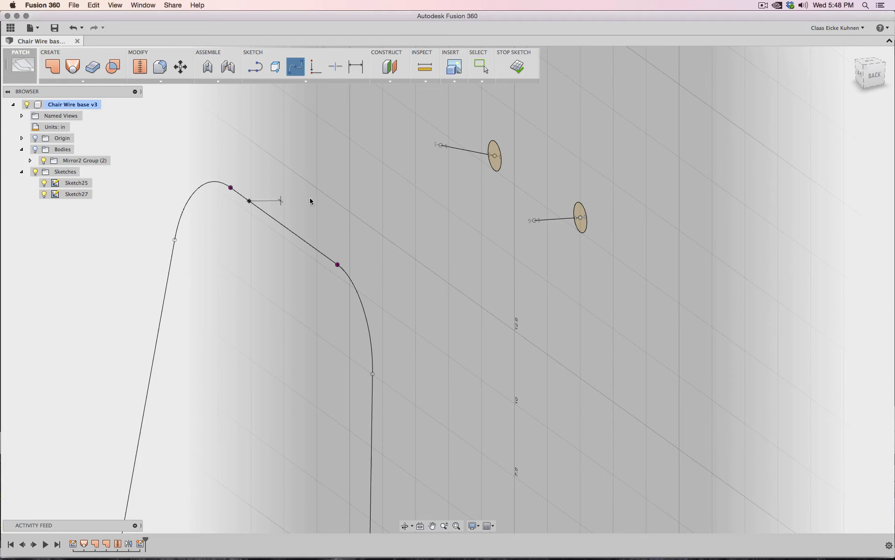
pyautogui.click(495, 156)
pyautogui.click(493, 136)
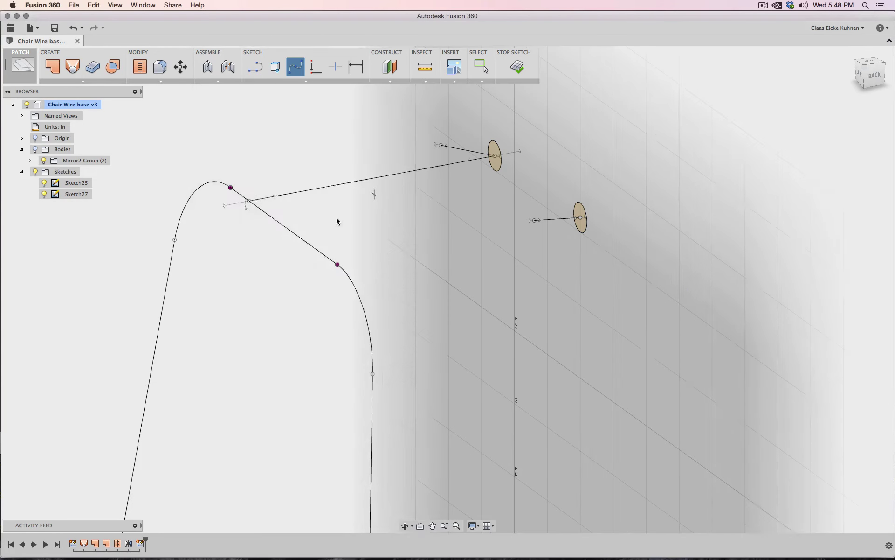
pyautogui.click(316, 249)
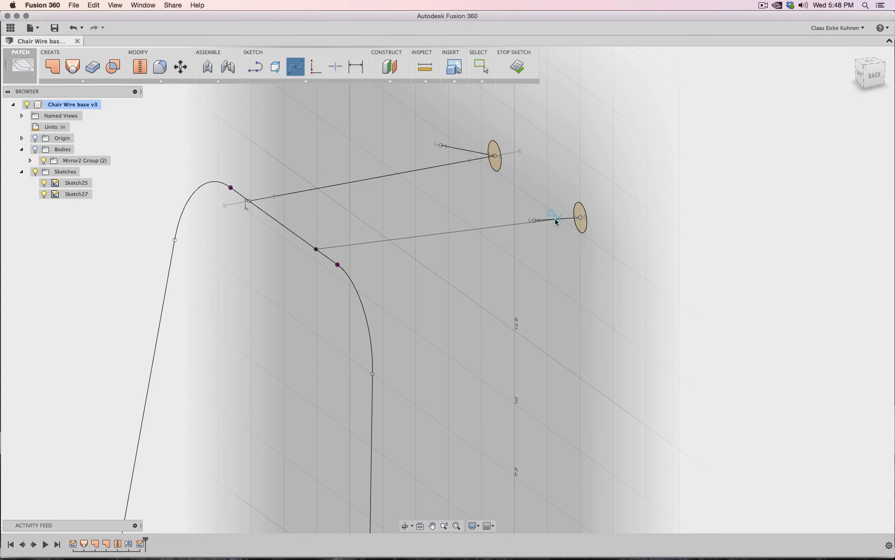
pyautogui.click(580, 217)
pyautogui.click(579, 204)
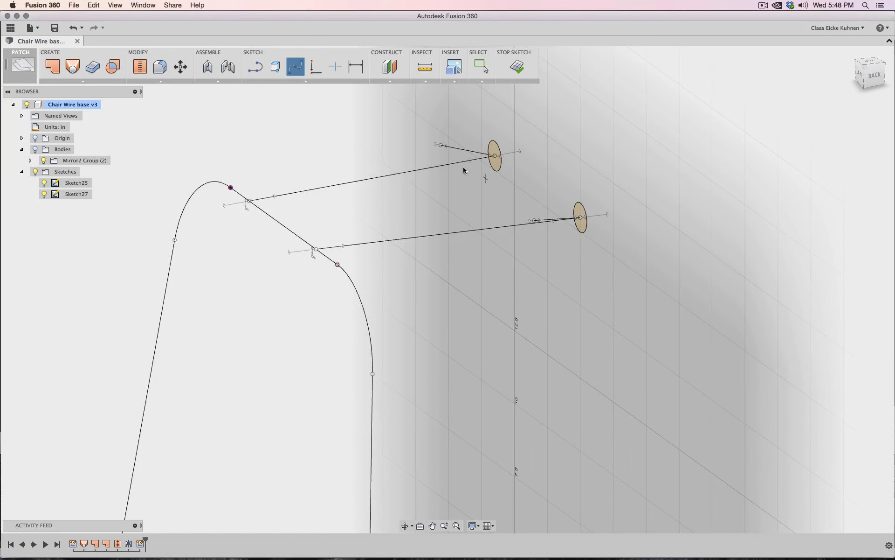
pyautogui.press('Escape')
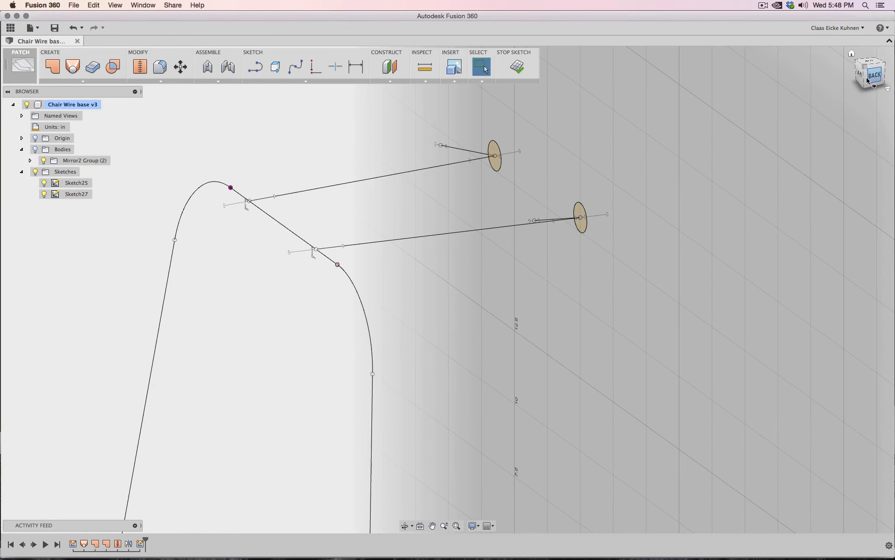
pyautogui.moveTo(840, 89)
pyautogui.keyDown('shift'); pyautogui.mouseDown(button='middle')
pyautogui.moveTo(485, 69)
pyautogui.moveTo(696, 124)
pyautogui.mouseUp(button='middle'); pyautogui.keyUp('shift')
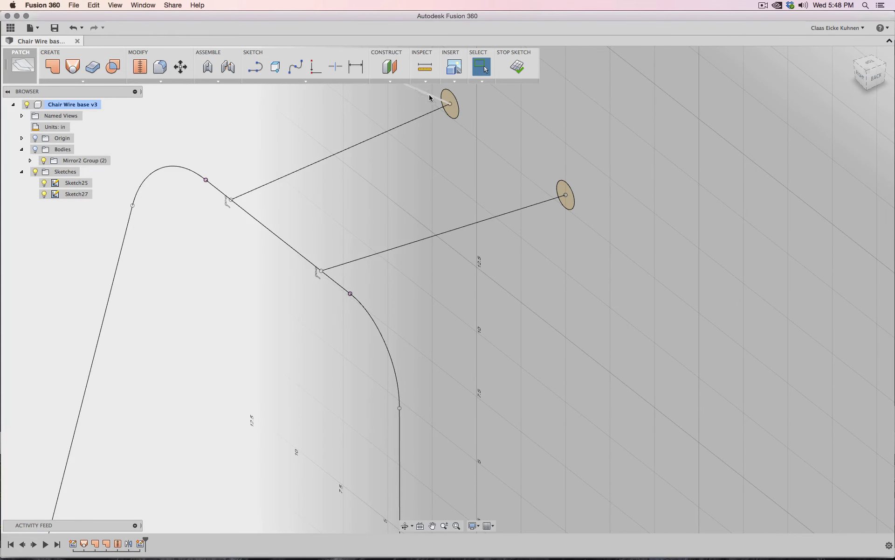
pyautogui.click(873, 77)
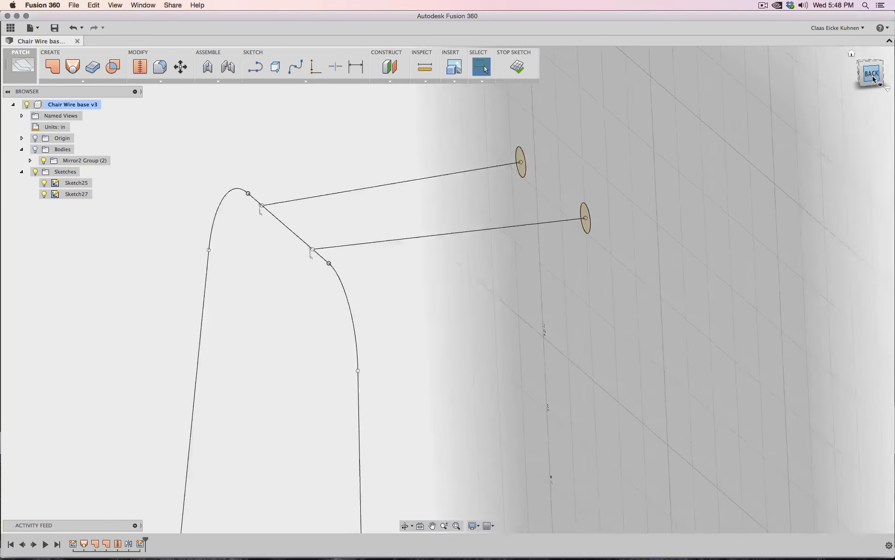
pyautogui.keyDown('shift'); pyautogui.moveTo(536, 219); pyautogui.dragTo(397, 227, button='middle'); pyautogui.keyUp('shift')
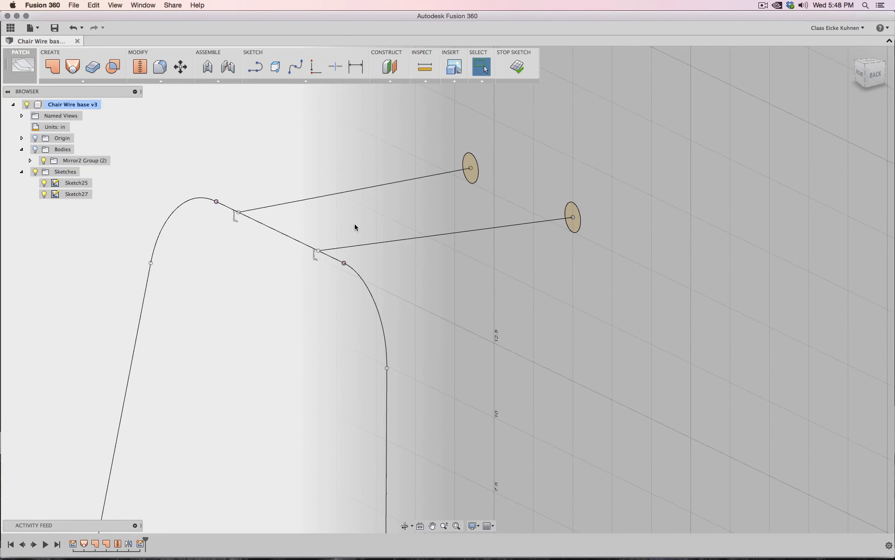
pyautogui.keyDown('shift'); pyautogui.moveTo(448, 289); pyautogui.dragTo(382, 292, button='middle'); pyautogui.keyUp('shift')
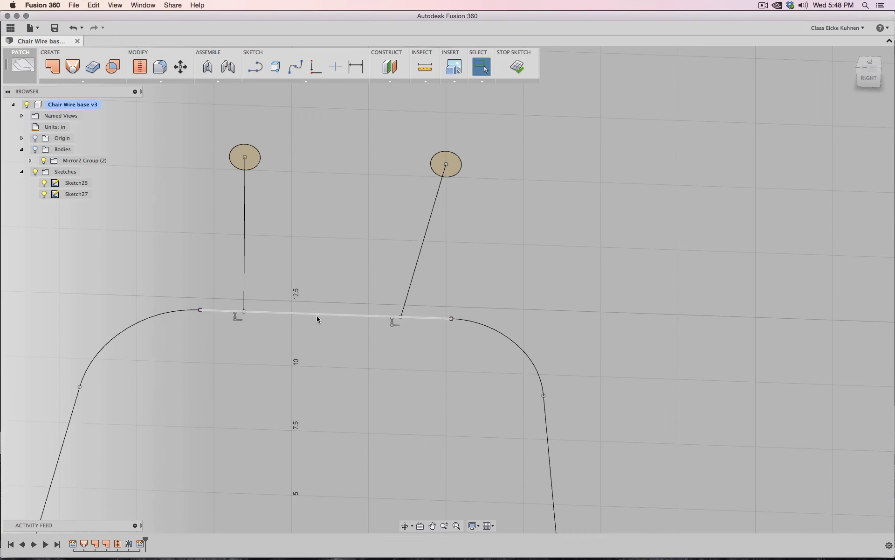
# Move the second path's lower endpoint 1.00 in along X on the top edge.
pyautogui.rightClick(401, 315)
pyautogui.click(380, 344)
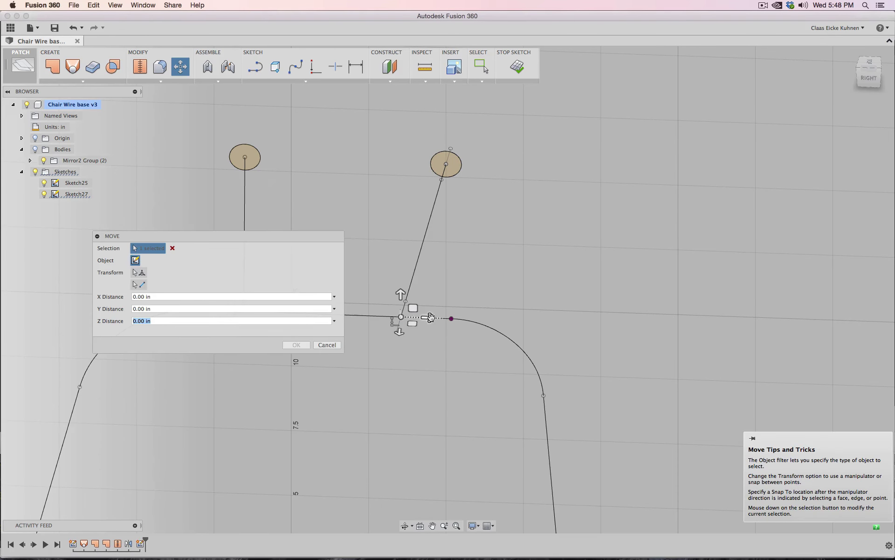
pyautogui.moveTo(430, 317); pyautogui.dragTo(460, 318)
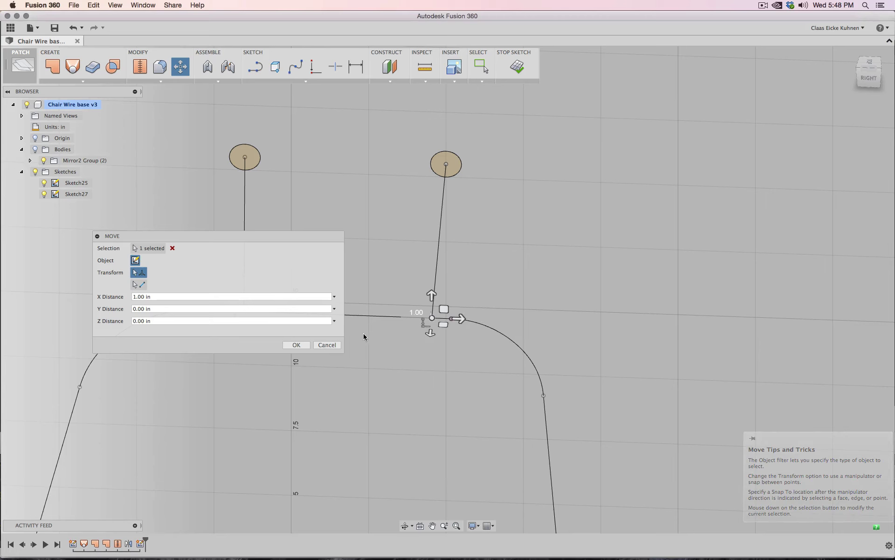
pyautogui.click(297, 345)
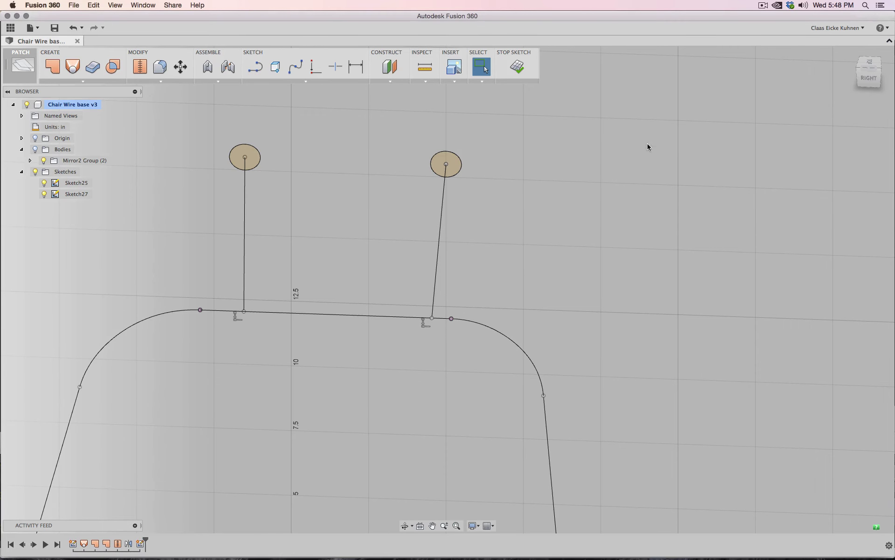
pyautogui.moveTo(869, 70); pyautogui.dragTo(639, 94)
# Finish the sketch and make the tube bodies visible again.
pyautogui.click(517, 67)
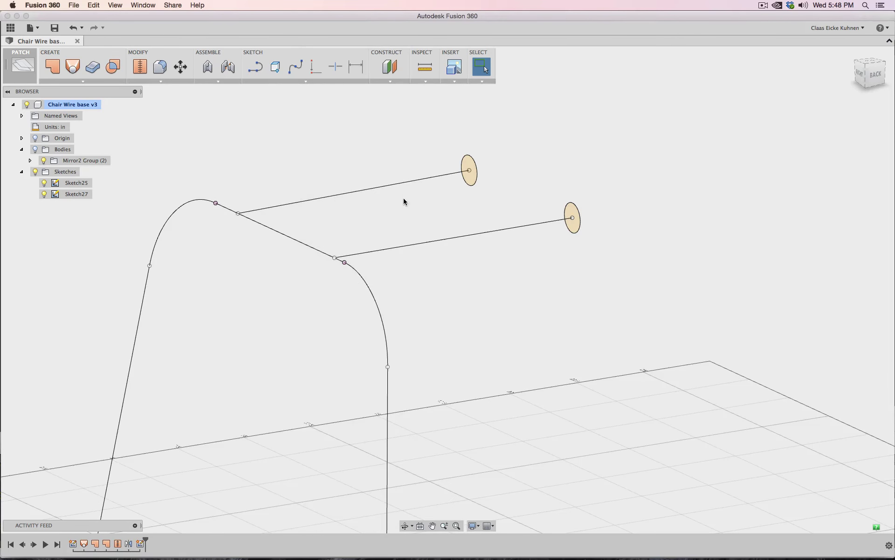
pyautogui.click(35, 149)
pyautogui.scroll(-2, 414, 218)
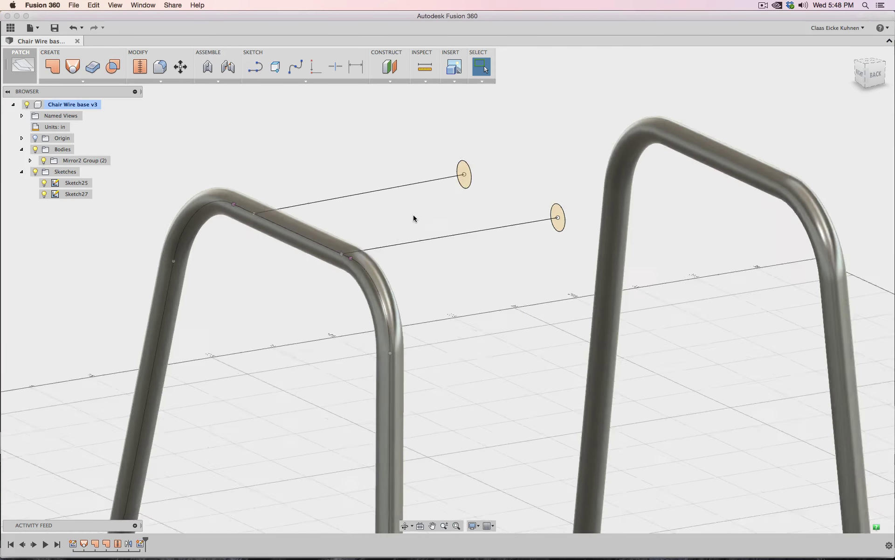
pyautogui.scroll(-5, 413, 217)
pyautogui.scroll(5, 416, 194)
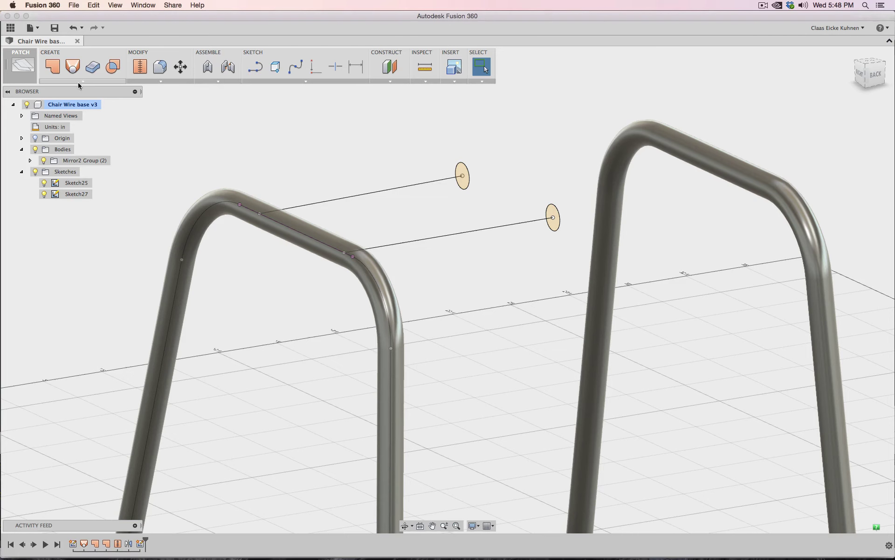
# Switch the workspace from Patch to Model.
pyautogui.click(20, 65)
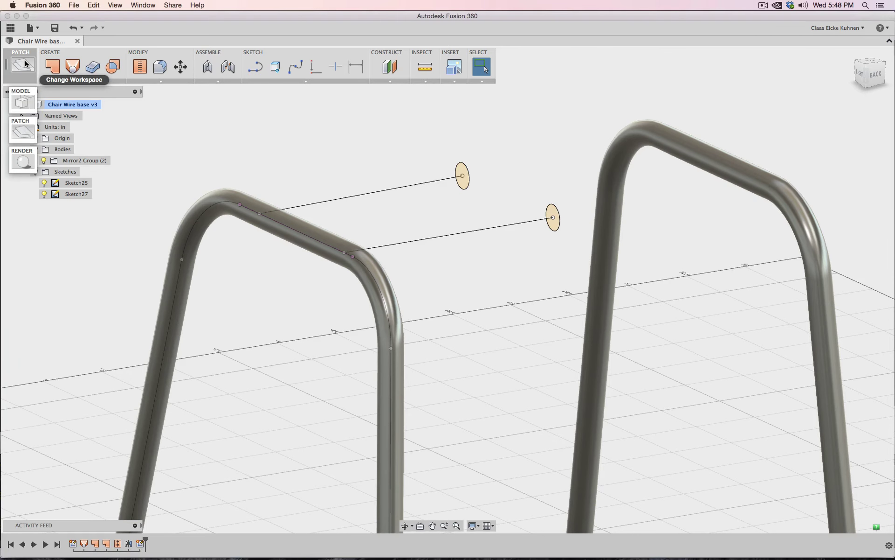
pyautogui.click(24, 102)
pyautogui.click(72, 82)
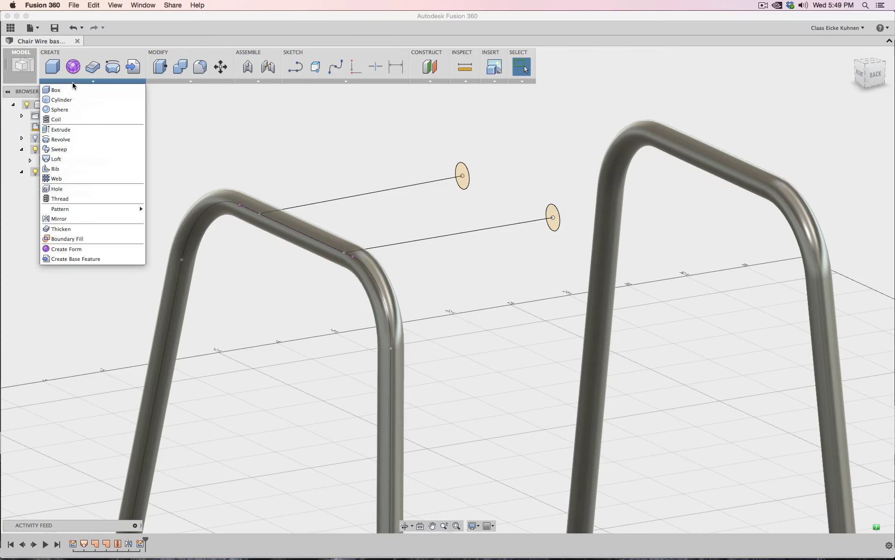
# Sweep the upper ellipse along the first path as new body Body22, then show Sketch27.
pyautogui.click(73, 148)
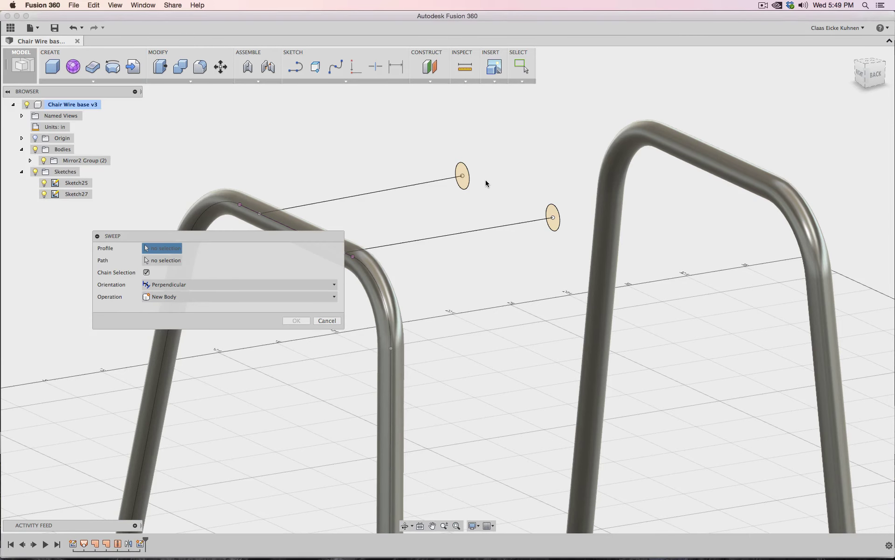
pyautogui.click(463, 177)
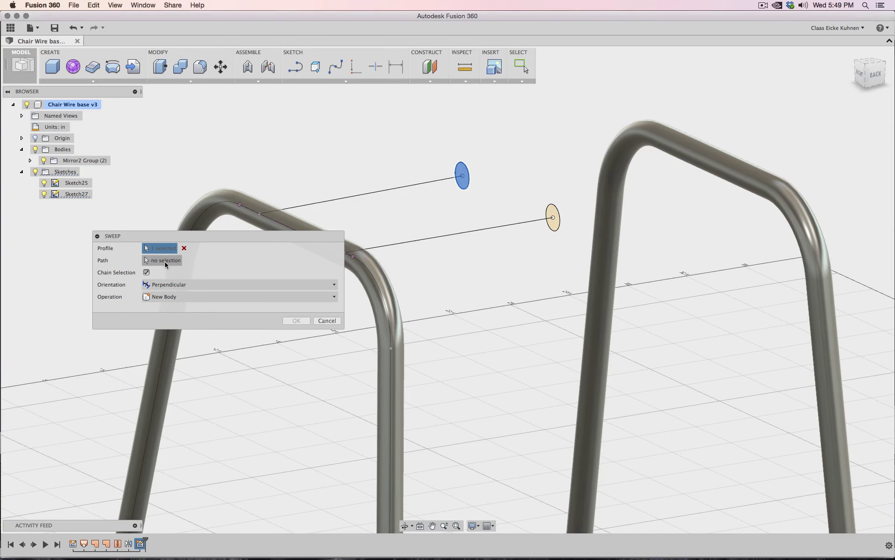
pyautogui.click(340, 200)
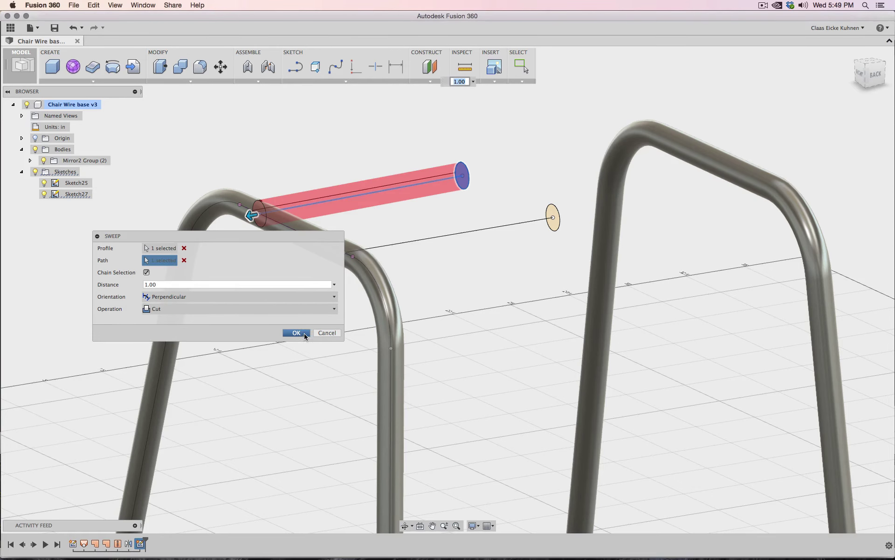
pyautogui.click(169, 309)
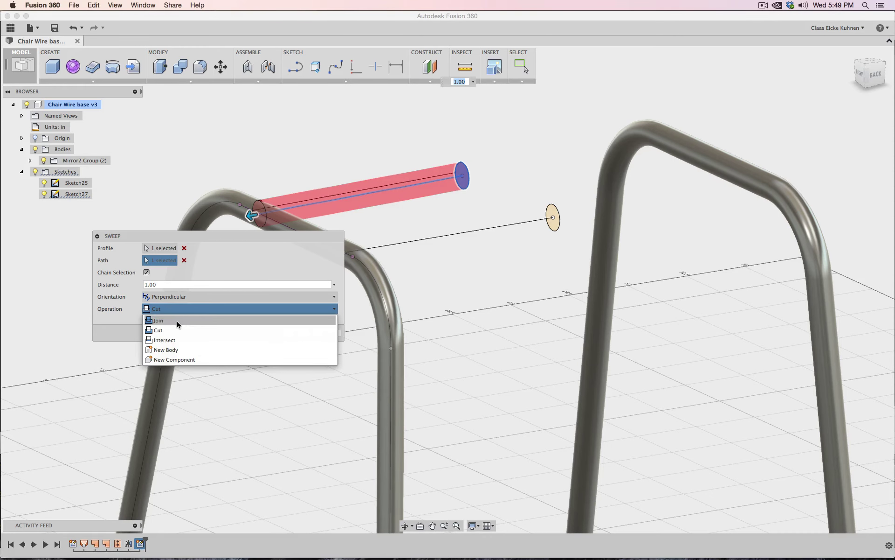
pyautogui.click(178, 320)
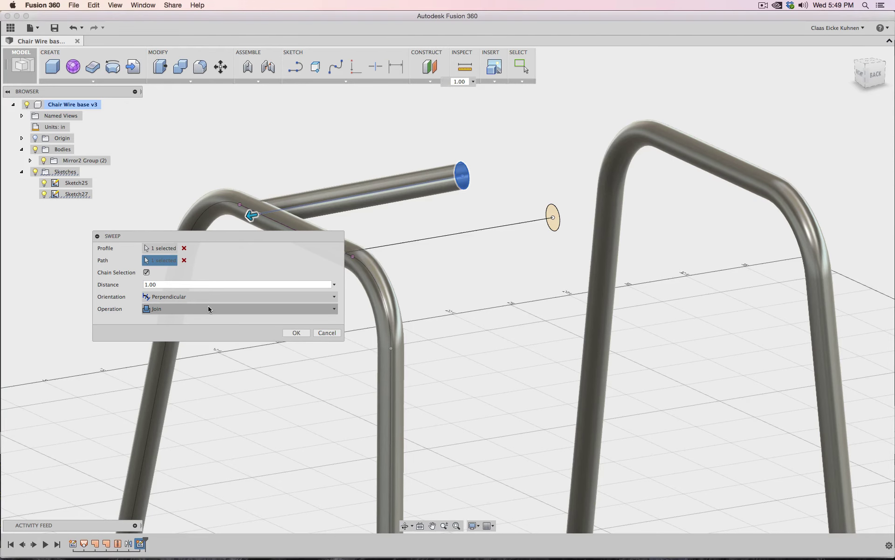
pyautogui.click(208, 306)
pyautogui.click(205, 351)
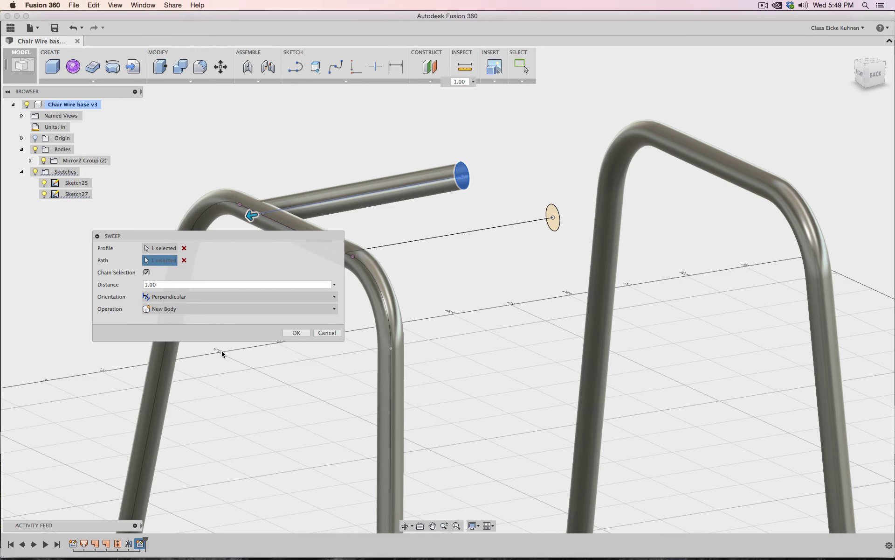
pyautogui.click(297, 332)
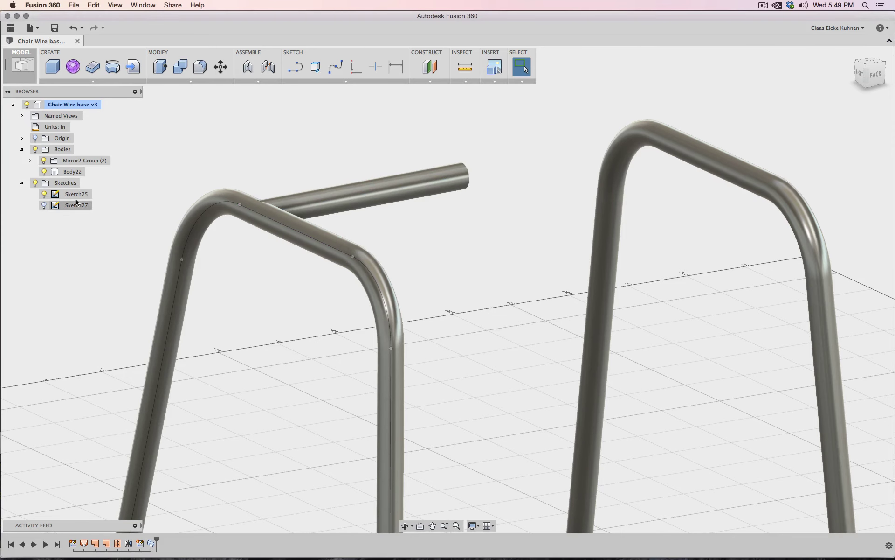
pyautogui.click(43, 205)
# Sweep the second profile along its path line as a new body, Body23.
pyautogui.click(104, 83)
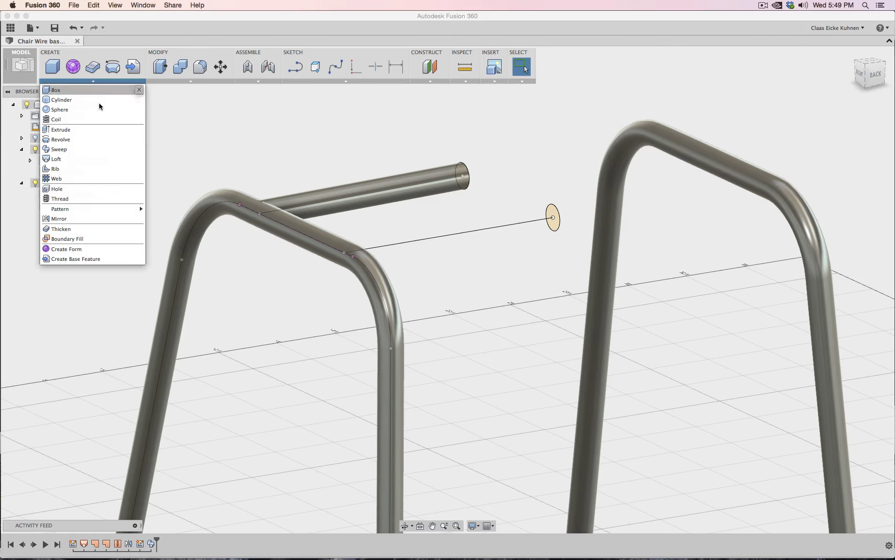
pyautogui.click(85, 149)
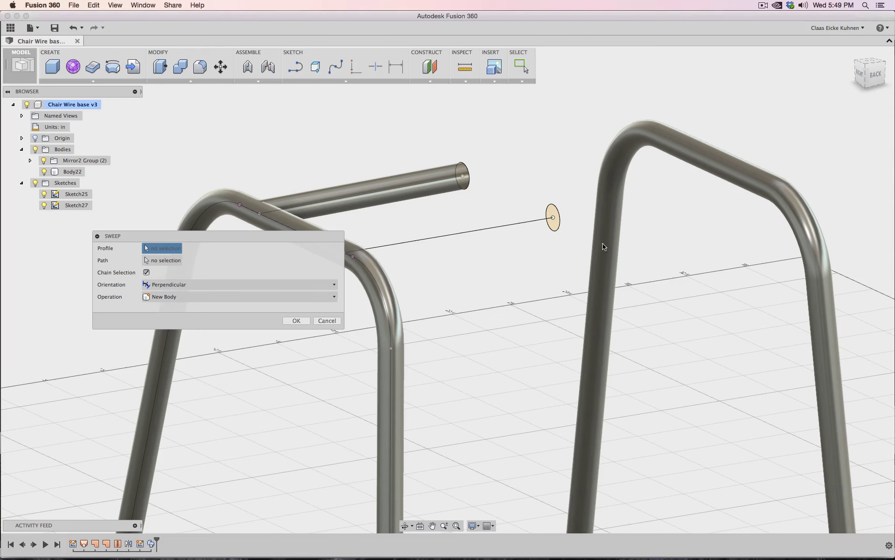
pyautogui.click(555, 220)
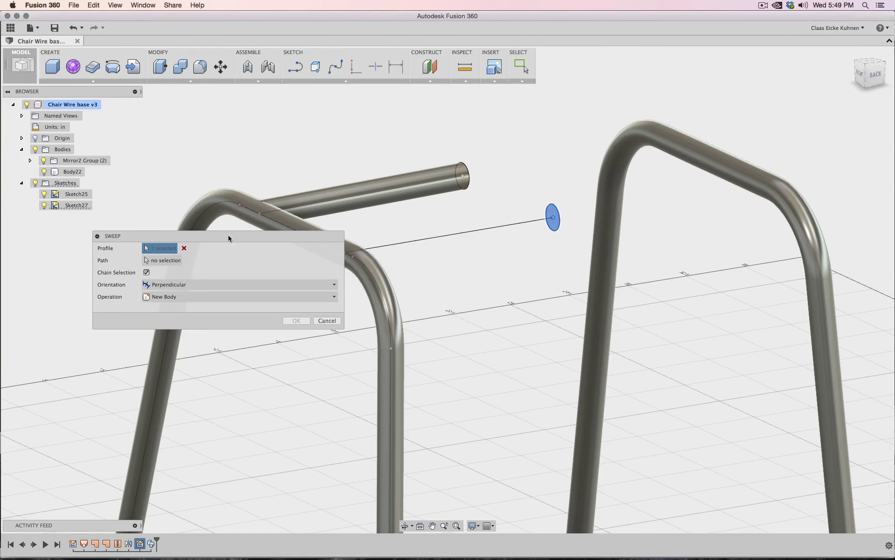
pyautogui.click(433, 236)
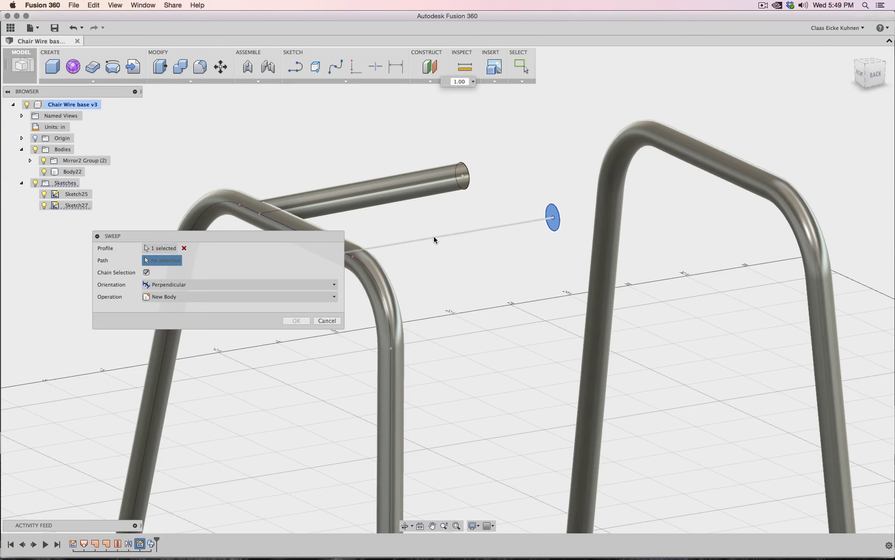
pyautogui.click(174, 307)
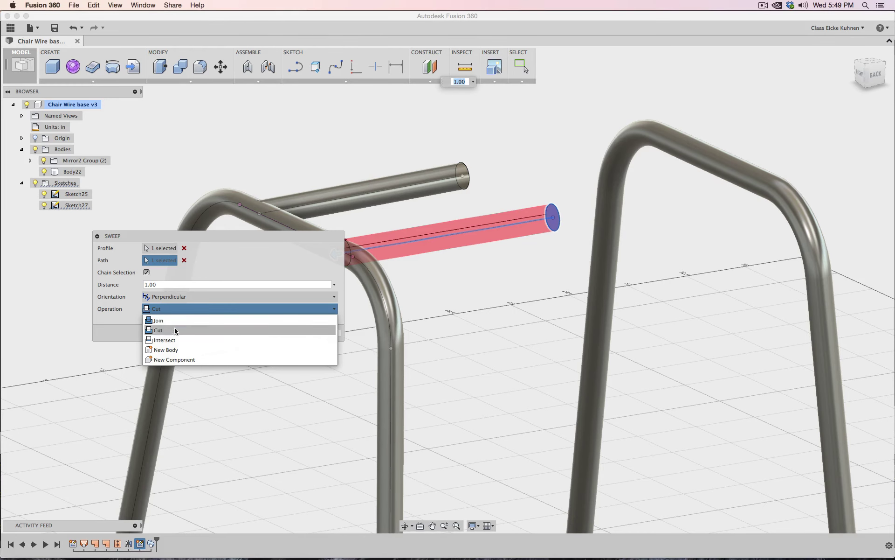
pyautogui.click(173, 350)
pyautogui.click(307, 334)
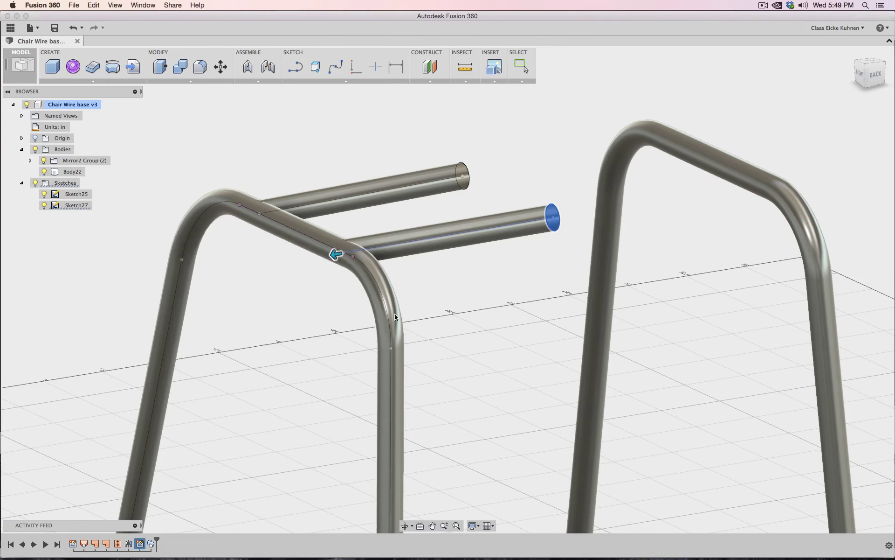
pyautogui.click(874, 75)
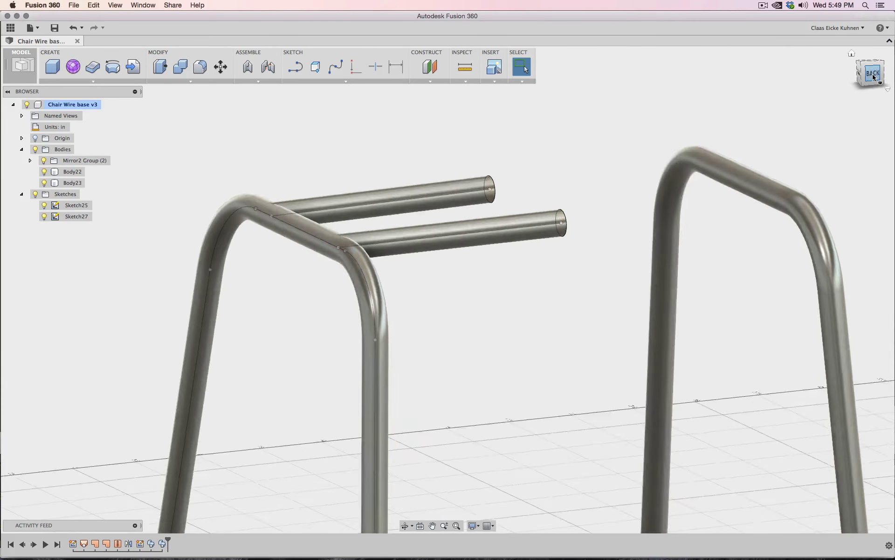
pyautogui.moveTo(874, 76); pyautogui.dragTo(862, 88)
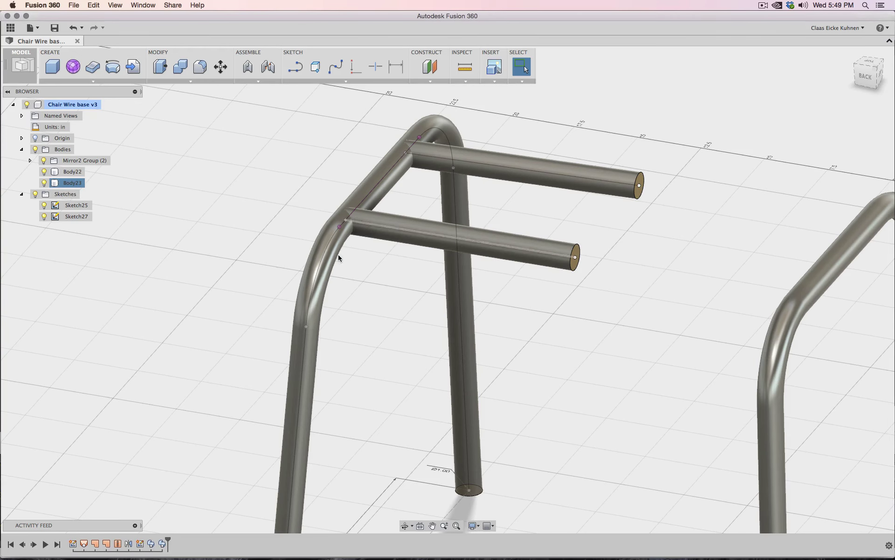
# Mirror both cross tube bodies across the central origin plane.
pyautogui.click(93, 81)
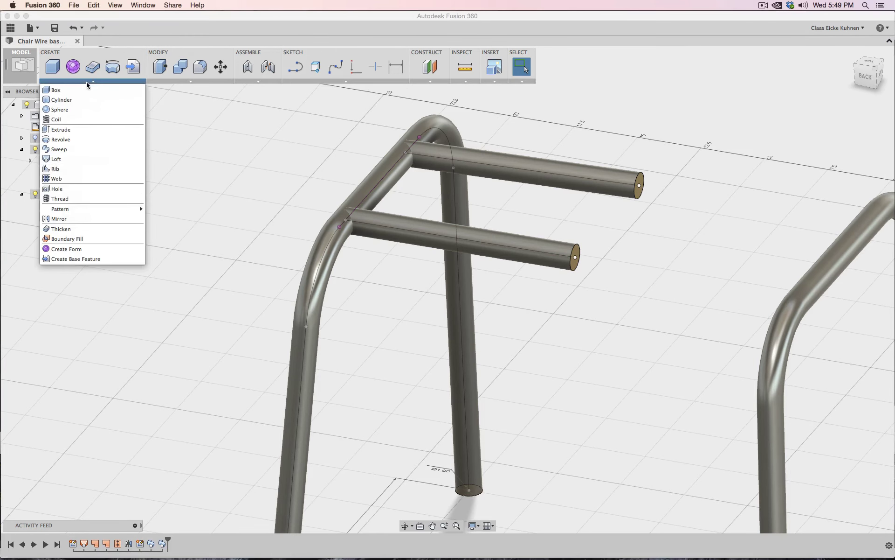
pyautogui.click(75, 220)
pyautogui.scroll(-3, 641, 280)
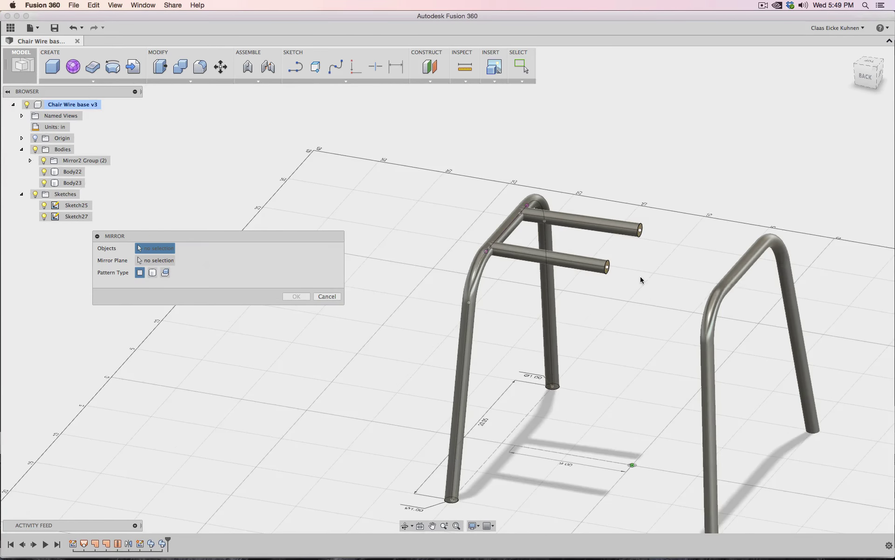
pyautogui.click(585, 273)
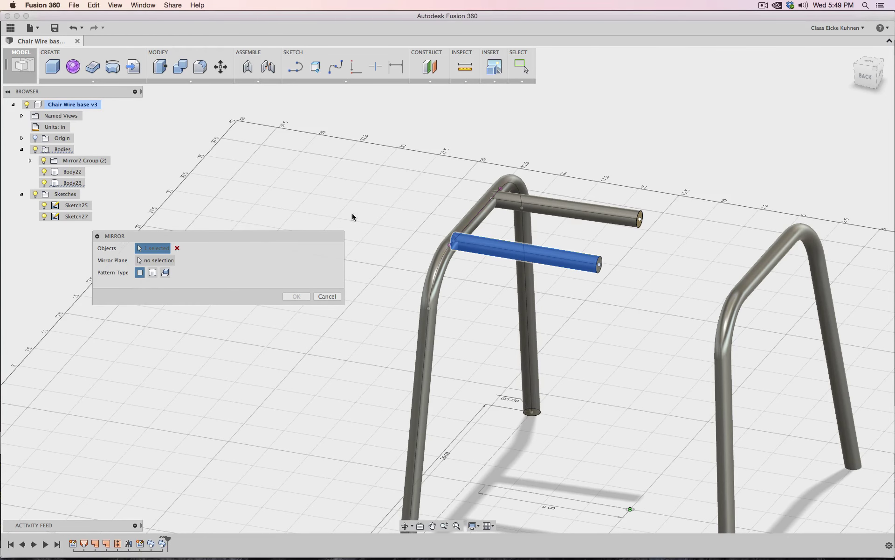
pyautogui.click(608, 219)
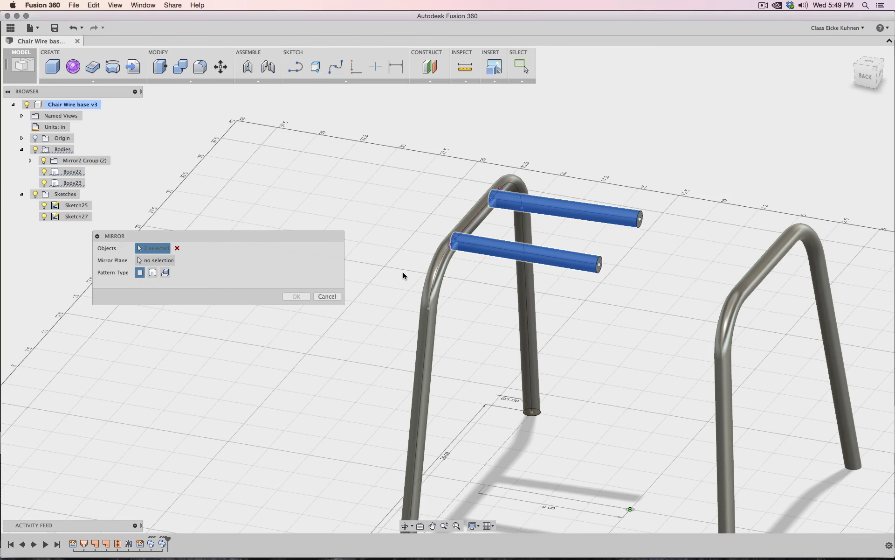
pyautogui.click(152, 273)
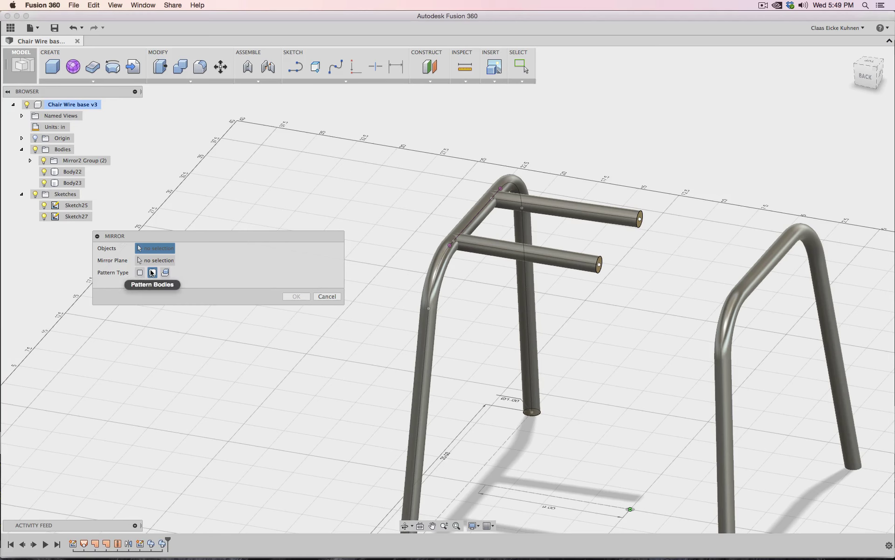
pyautogui.click(594, 263)
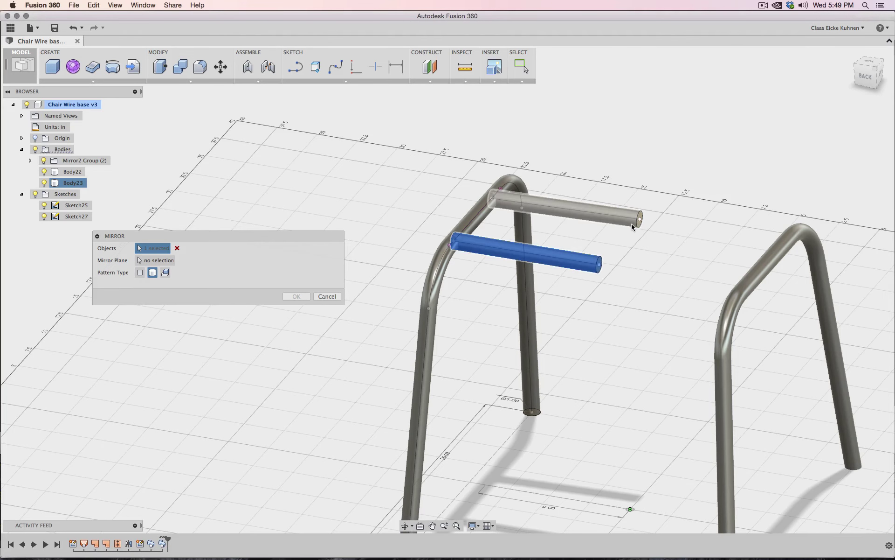
pyautogui.click(631, 223)
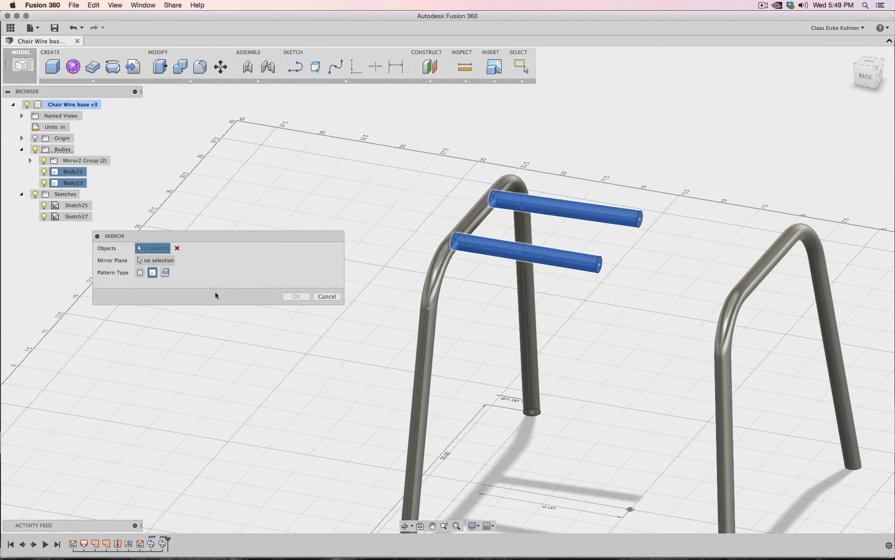
pyautogui.click(166, 261)
pyautogui.click(640, 471)
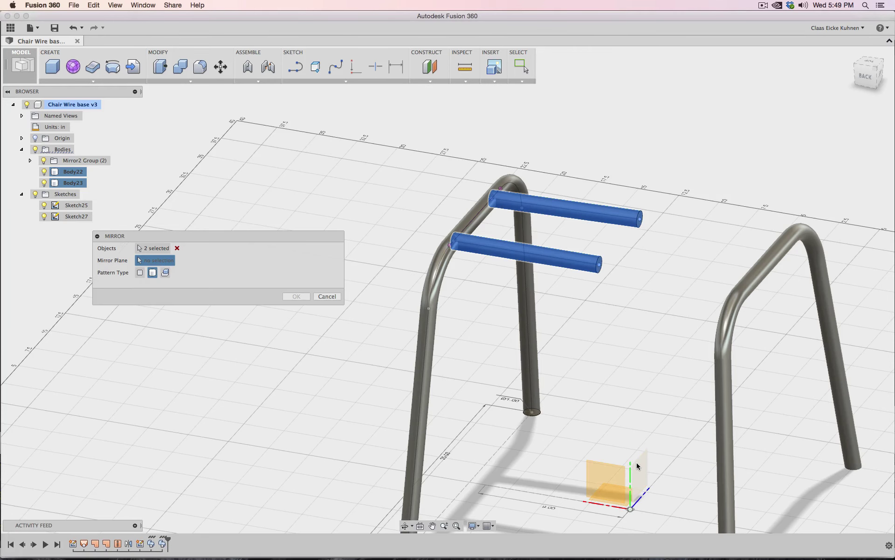
pyautogui.click(297, 296)
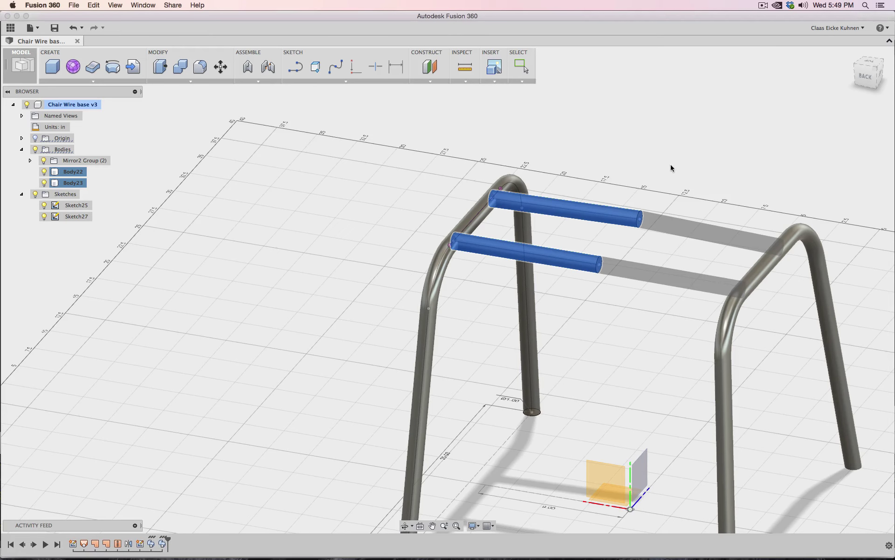
pyautogui.click(861, 81)
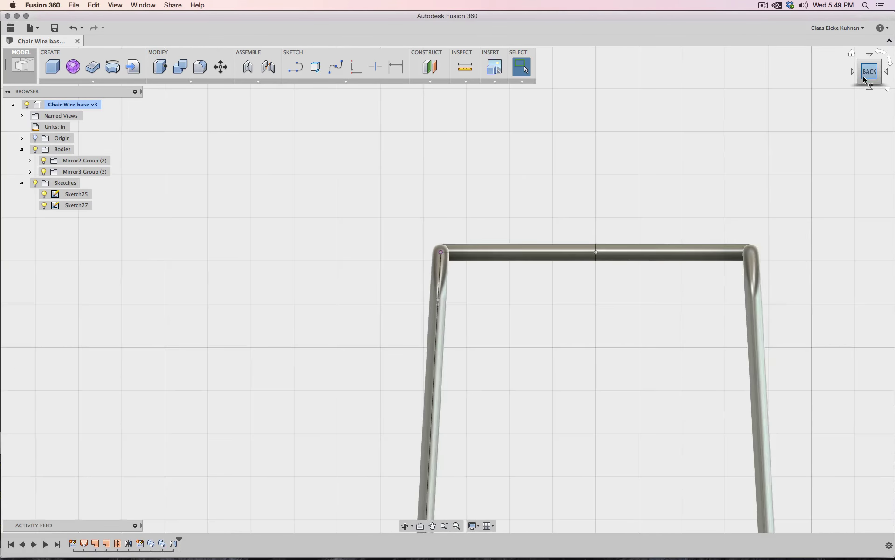
# Move the cross tubes' path midpoints -1.00 in along Y.
pyautogui.click(869, 56)
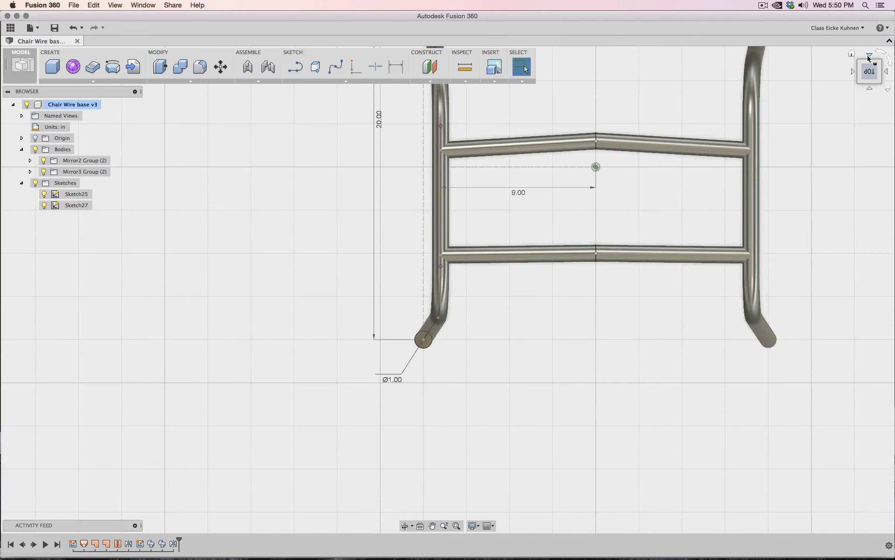
pyautogui.click(881, 83)
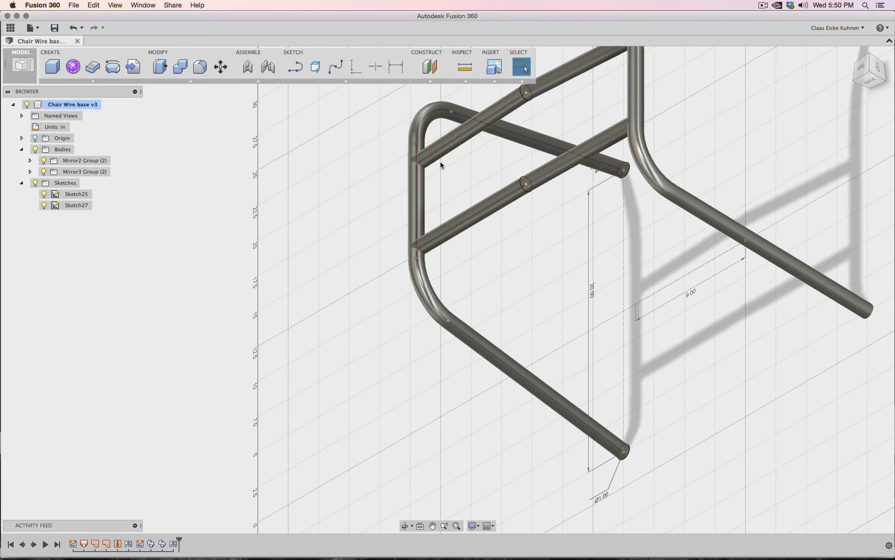
pyautogui.click(526, 187)
pyautogui.click(221, 66)
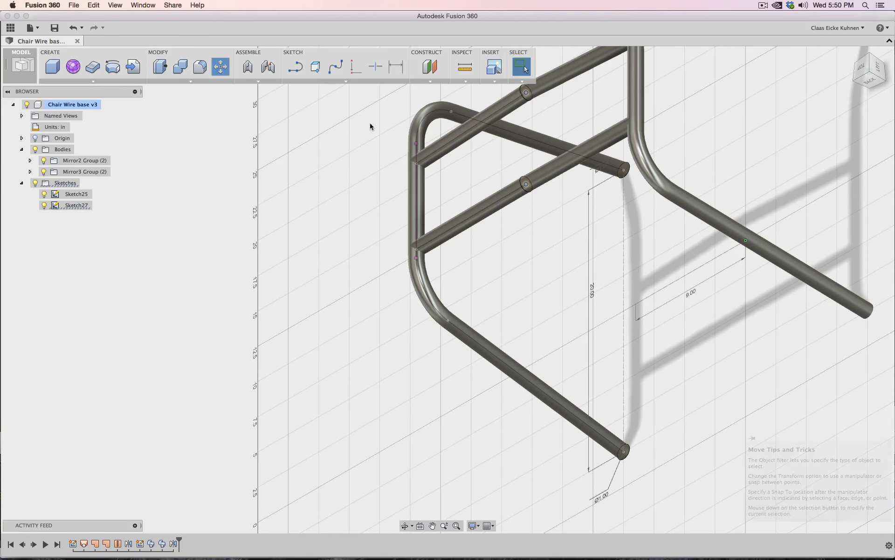
pyautogui.moveTo(505, 173); pyautogui.dragTo(518, 180)
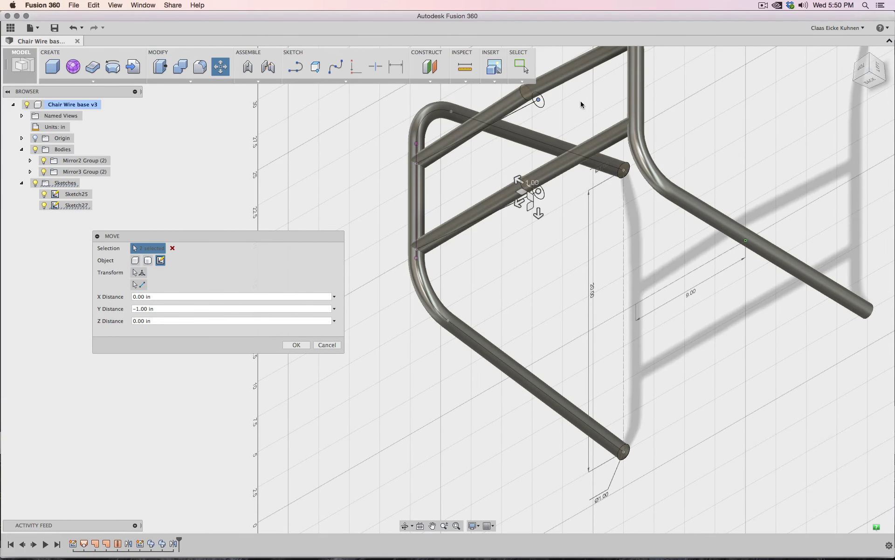
pyautogui.click(297, 345)
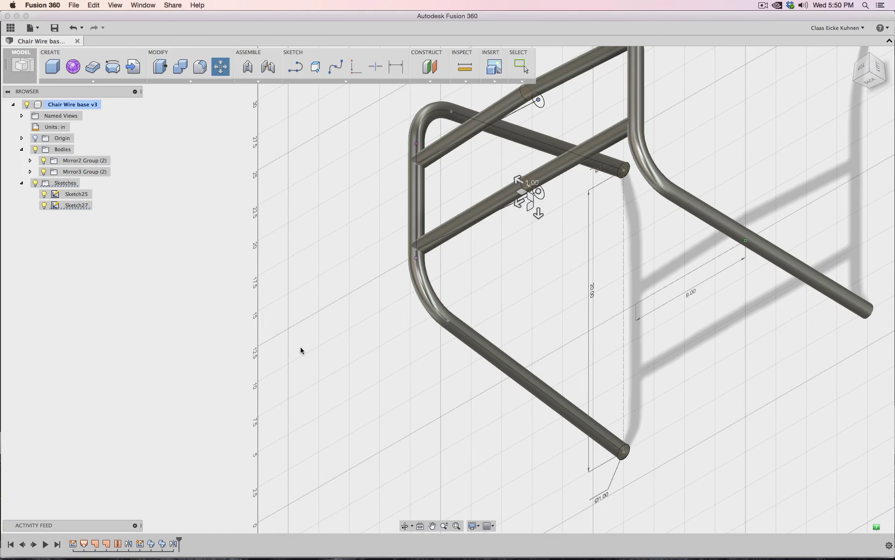
pyautogui.click(867, 85)
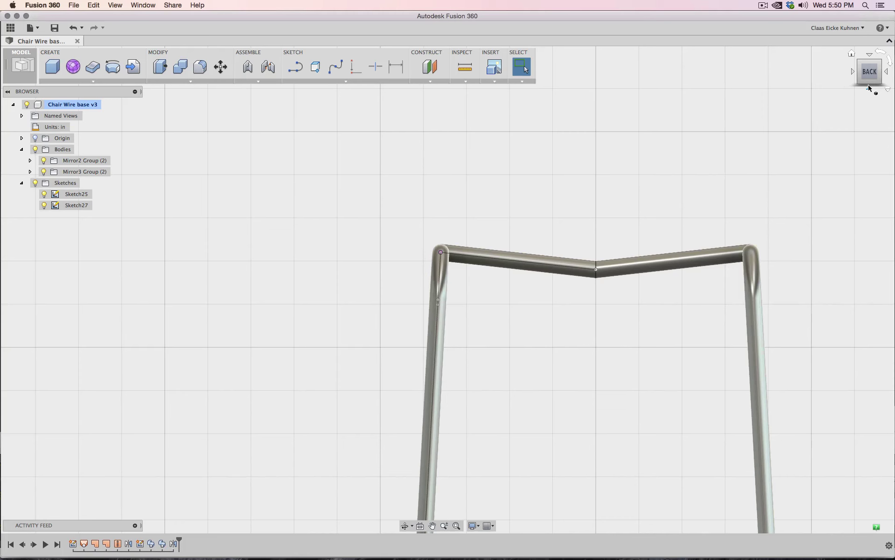
# Hide the tube bodies so only the sketch lines show.
pyautogui.keyDown('shift'); pyautogui.moveTo(448, 289); pyautogui.dragTo(620, 296, button='middle'); pyautogui.keyUp('shift')
pyautogui.scroll(3, 620, 296)
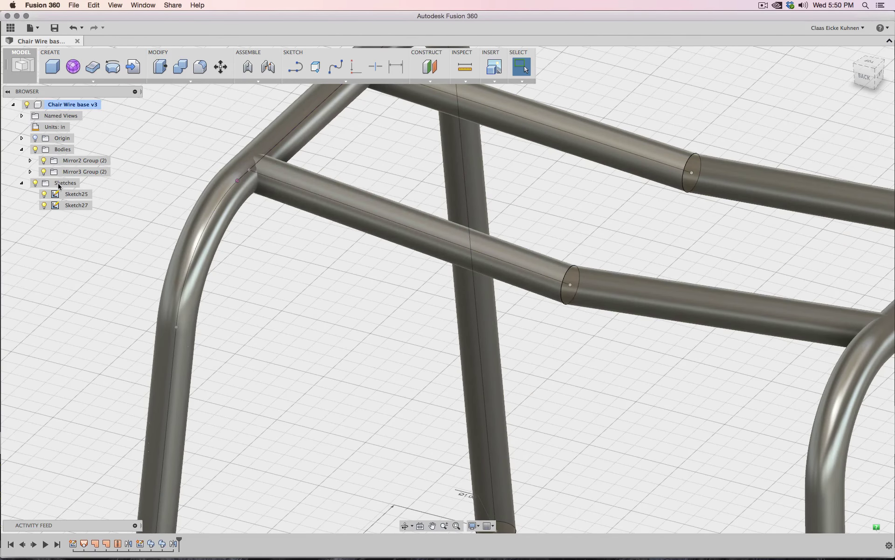
pyautogui.click(35, 150)
# Open Sketch27 for editing and view its lower path line from the back.
pyautogui.click(73, 206)
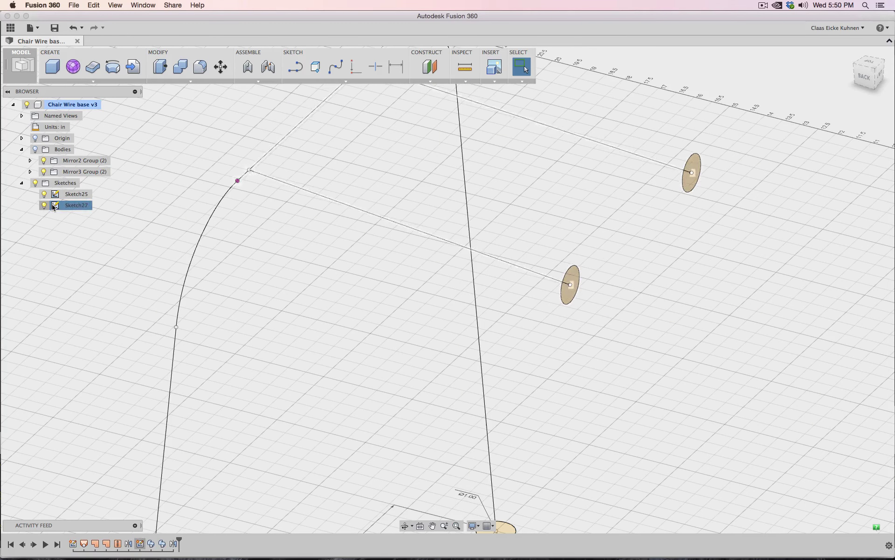
pyautogui.rightClick(73, 207)
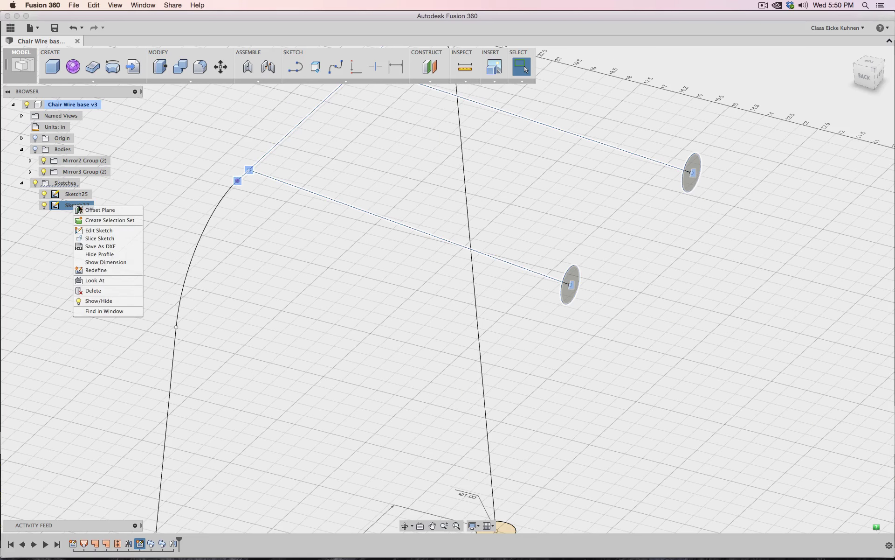
pyautogui.click(93, 230)
pyautogui.click(549, 277)
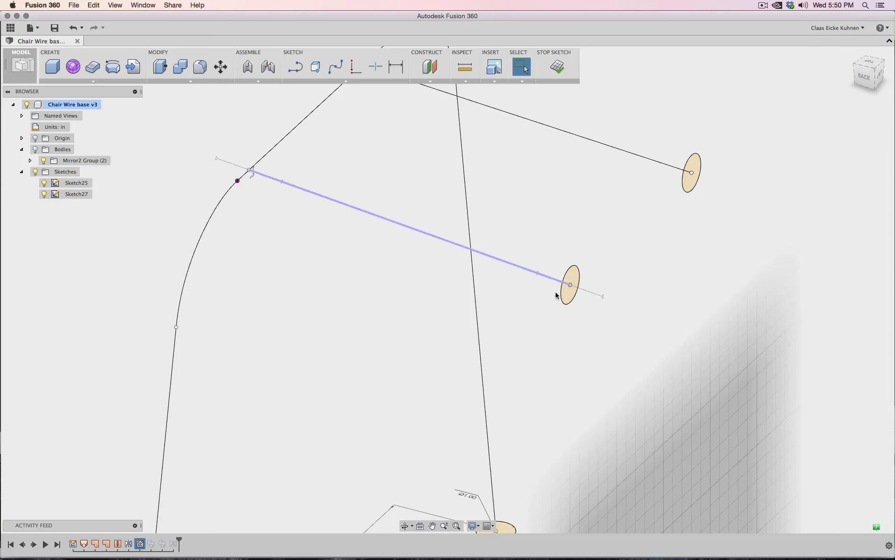
pyautogui.click(865, 76)
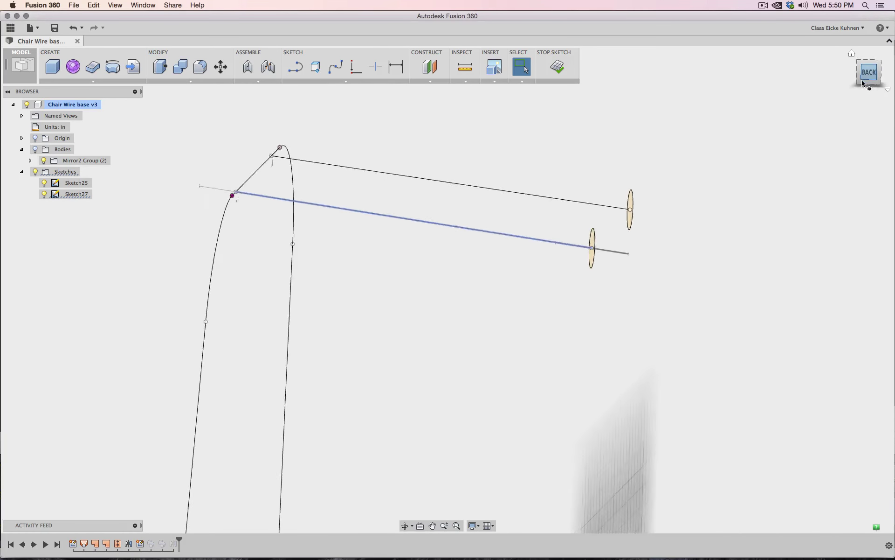
pyautogui.click(619, 242)
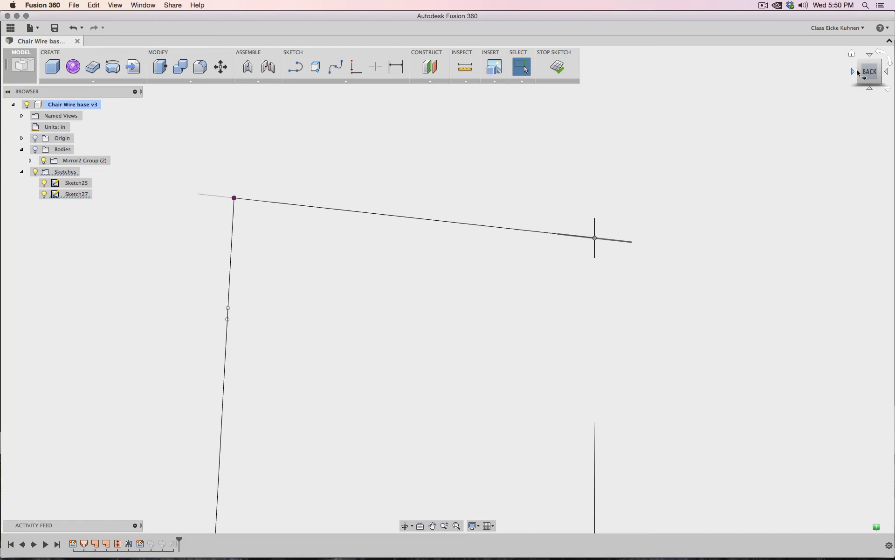
pyautogui.moveTo(860, 74)
pyautogui.mouseDown()
pyautogui.moveTo(860, 126)
pyautogui.moveTo(864, 96)
pyautogui.mouseUp()
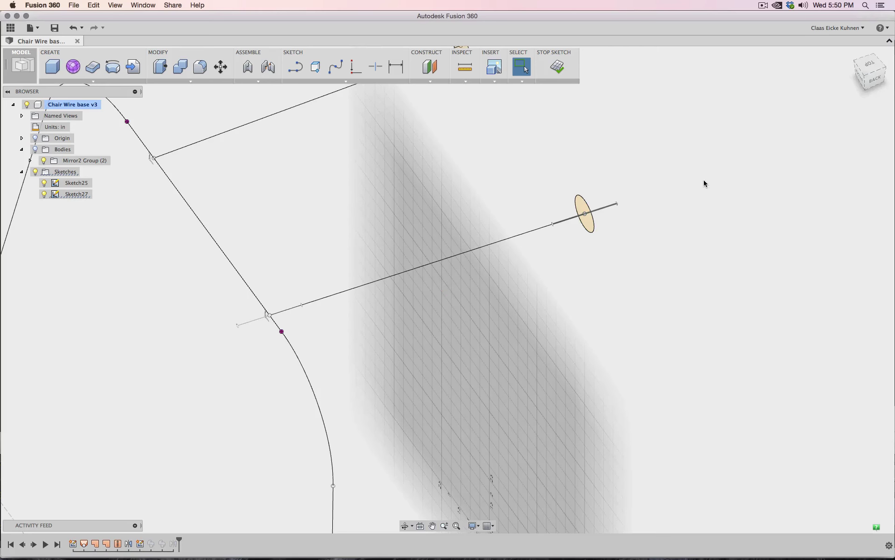
# Activate the lower spline's end tangent handle and raise it 0.10 in.
pyautogui.rightClick(604, 211)
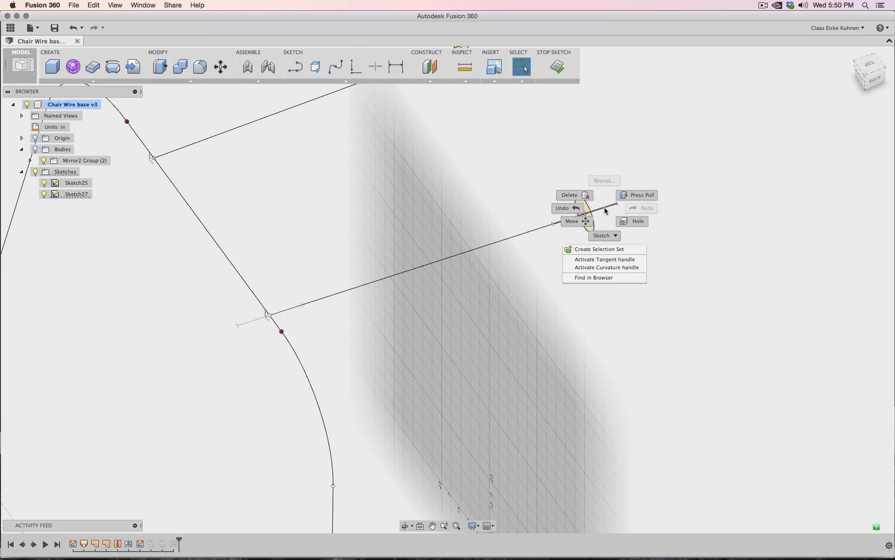
pyautogui.click(609, 259)
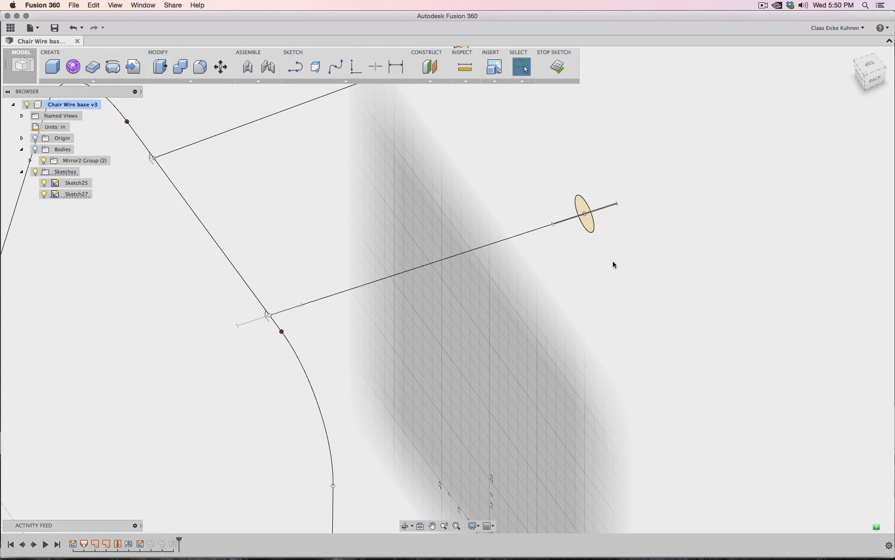
pyautogui.click(605, 209)
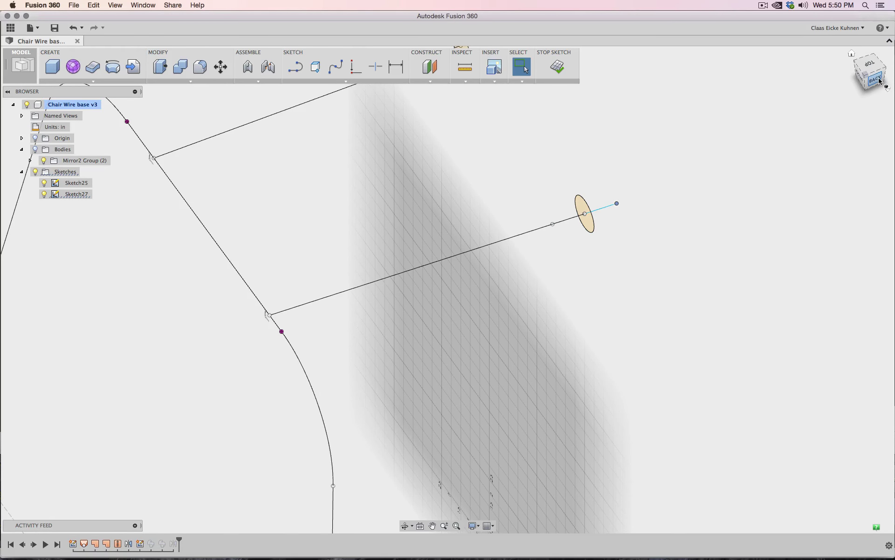
pyautogui.keyDown('shift'); pyautogui.moveTo(618, 203); pyautogui.dragTo(731, 140, button='middle'); pyautogui.keyUp('shift')
pyautogui.rightClick(683, 210)
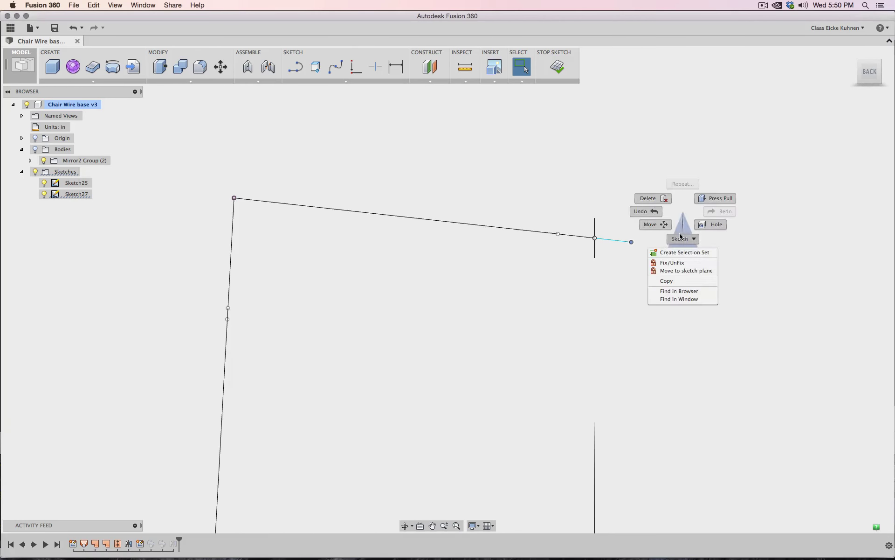
pyautogui.click(663, 231)
pyautogui.moveTo(631, 216); pyautogui.dragTo(631, 210)
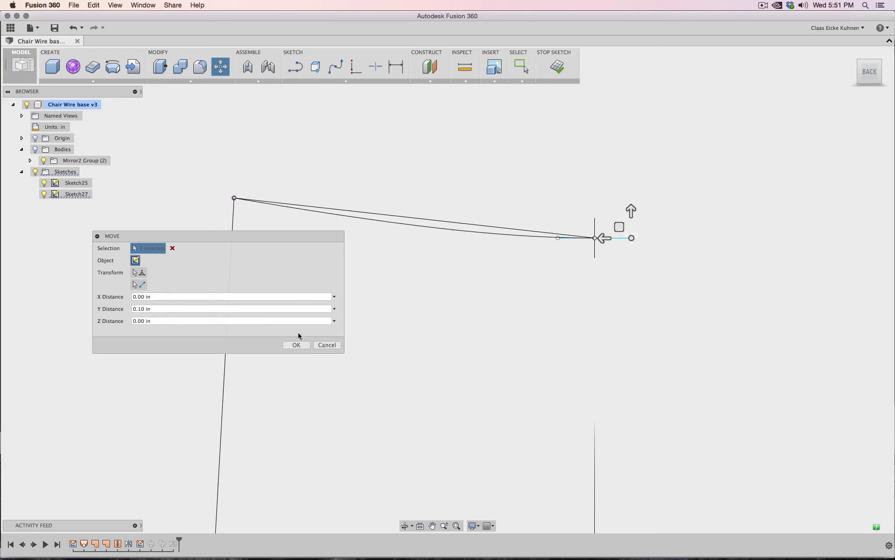
pyautogui.click(292, 349)
# Activate the upper spline's end tangent handle and raise it 0.10 in.
pyautogui.keyDown('shift'); pyautogui.moveTo(783, 126); pyautogui.dragTo(676, 153, button='middle'); pyautogui.keyUp('shift')
pyautogui.click(575, 186)
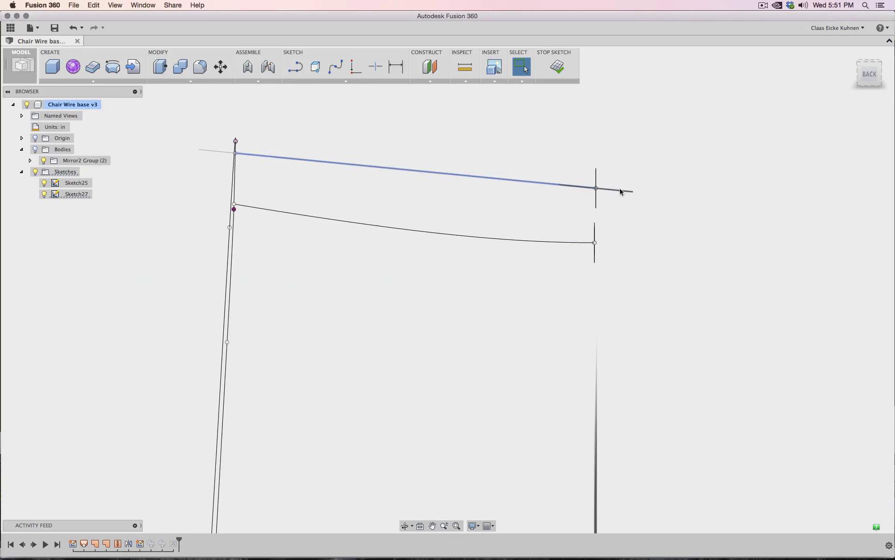
pyautogui.click(620, 188)
pyautogui.rightClick(620, 188)
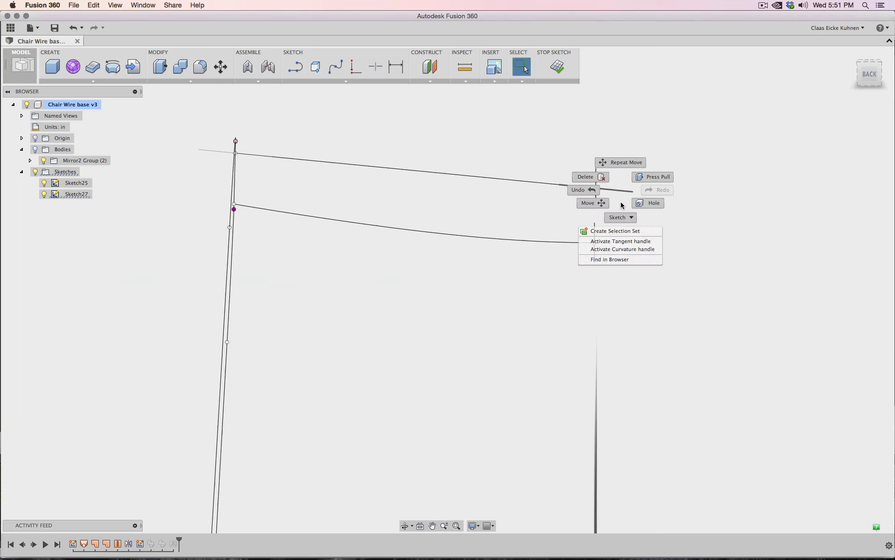
pyautogui.click(627, 240)
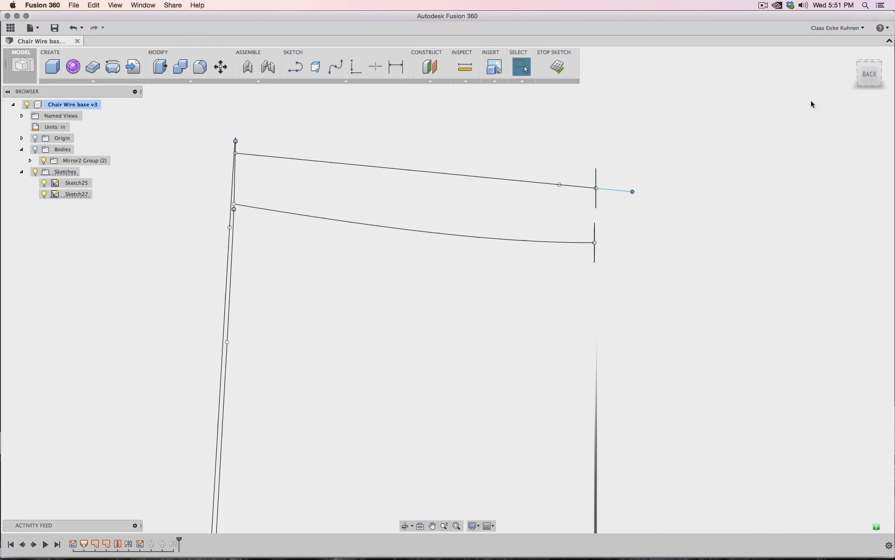
pyautogui.click(869, 73)
pyautogui.rightClick(632, 243)
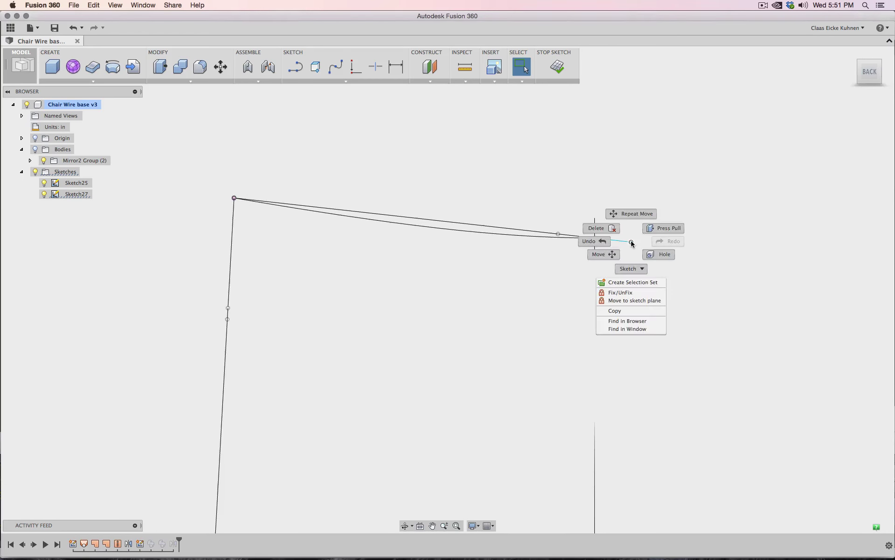
pyautogui.click(599, 256)
pyautogui.moveTo(632, 215); pyautogui.dragTo(631, 207)
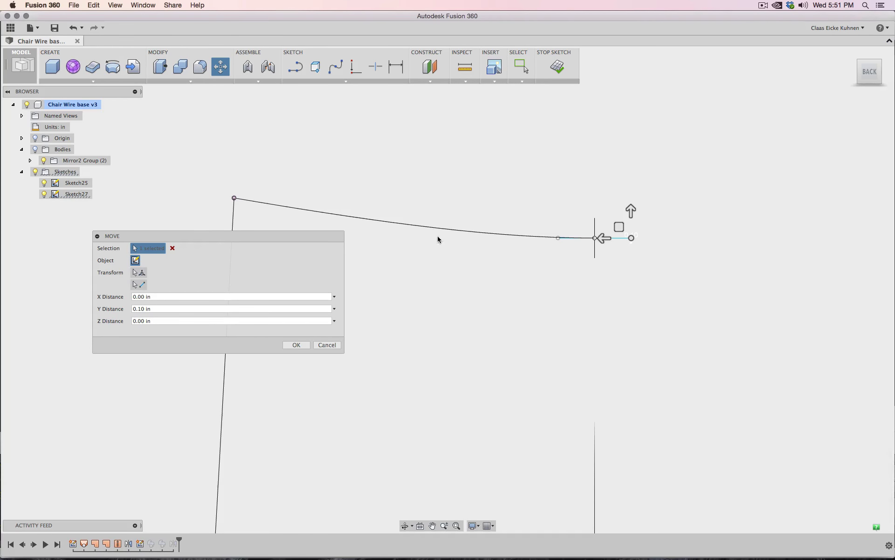
pyautogui.click(291, 346)
# Finish the sketch and view the chair frame from the top.
pyautogui.moveTo(871, 73)
pyautogui.moveTo(870, 73); pyautogui.dragTo(858, 79)
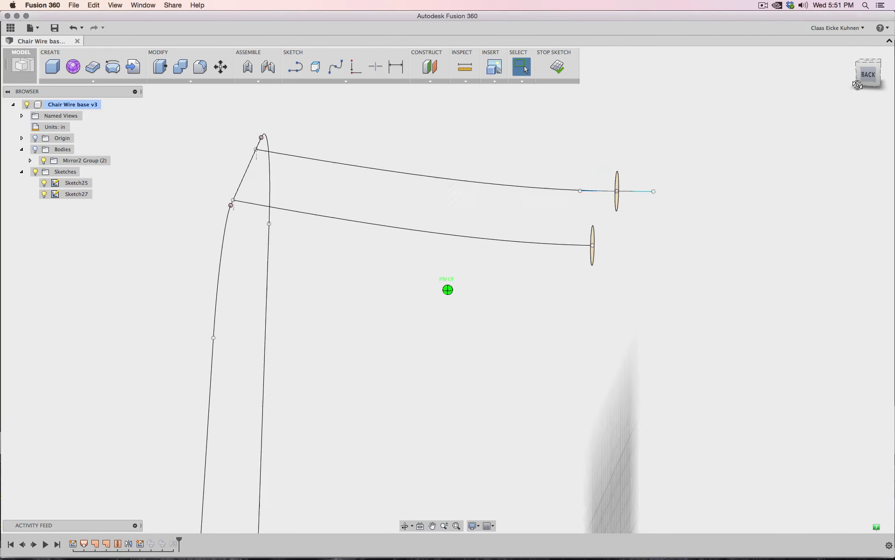
pyautogui.click(557, 66)
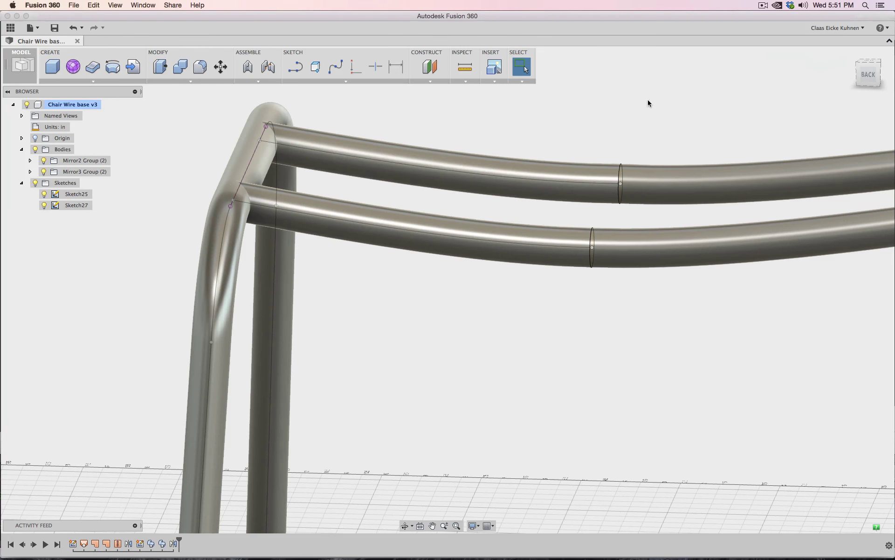
pyautogui.click(869, 73)
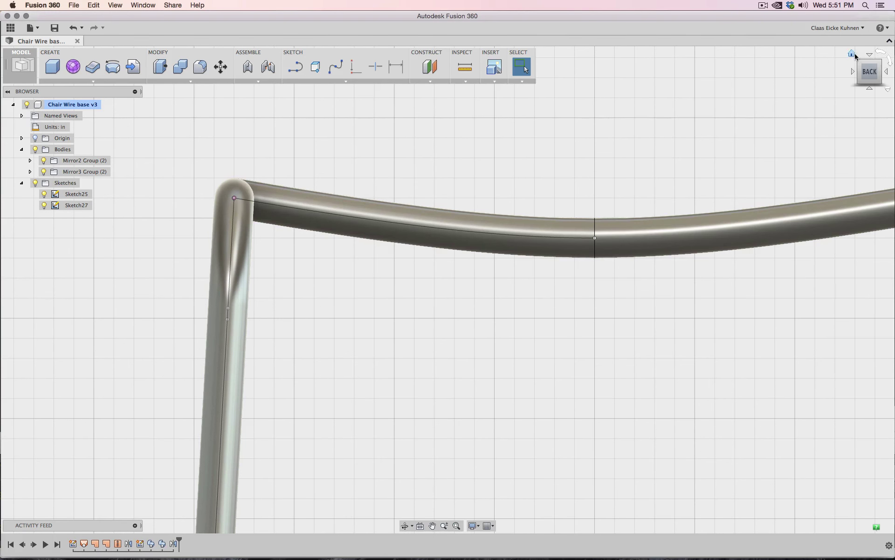
pyautogui.click(870, 57)
pyautogui.scroll(-3, 729, 208)
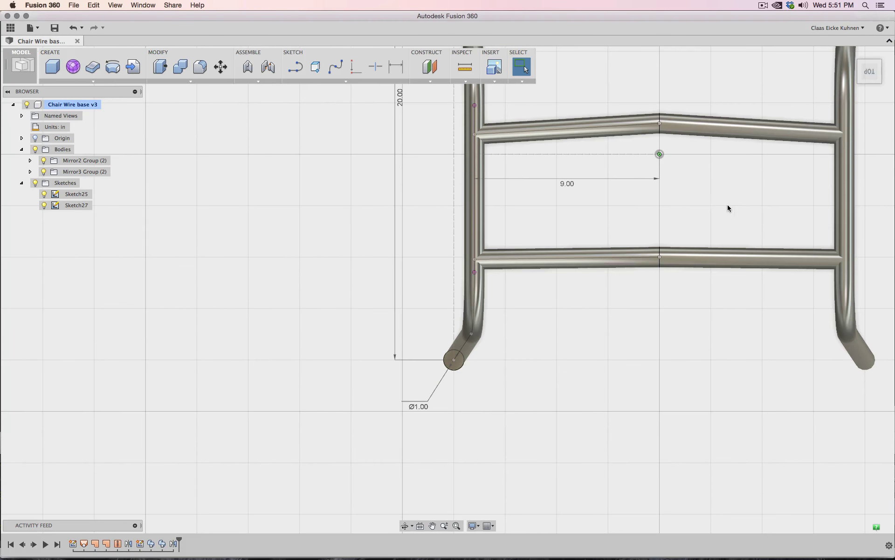
pyautogui.moveTo(689, 154); pyautogui.dragTo(682, 257, button='middle')
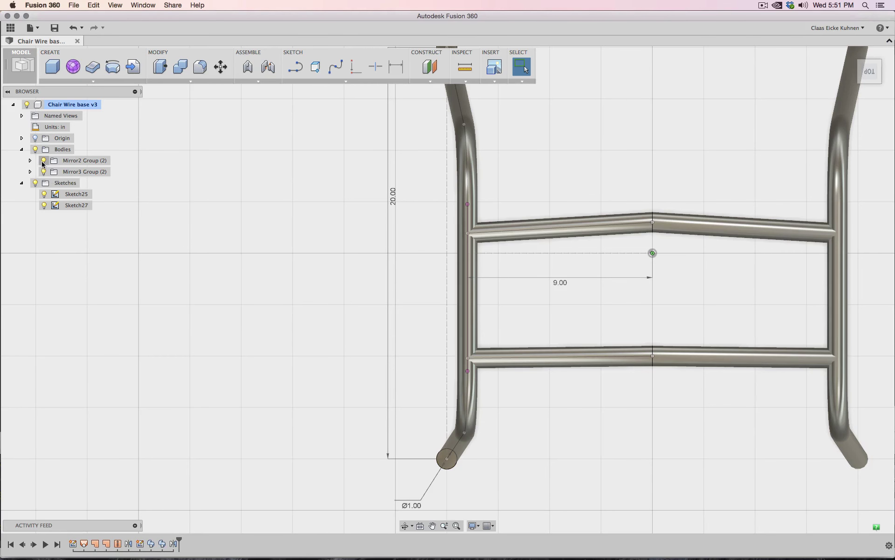
pyautogui.click(76, 207)
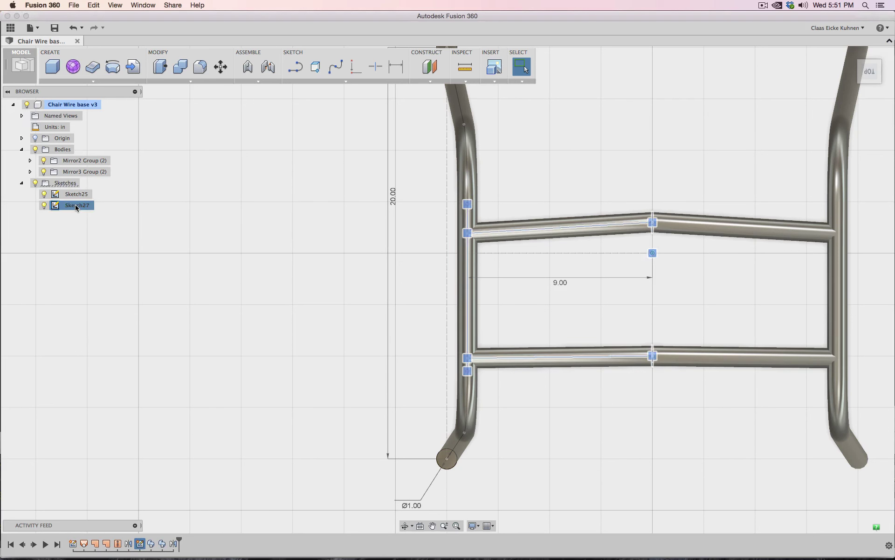
# Edit Sketch27 again and start moving the upper tube's tangent handle end at the centre line.
pyautogui.rightClick(76, 208)
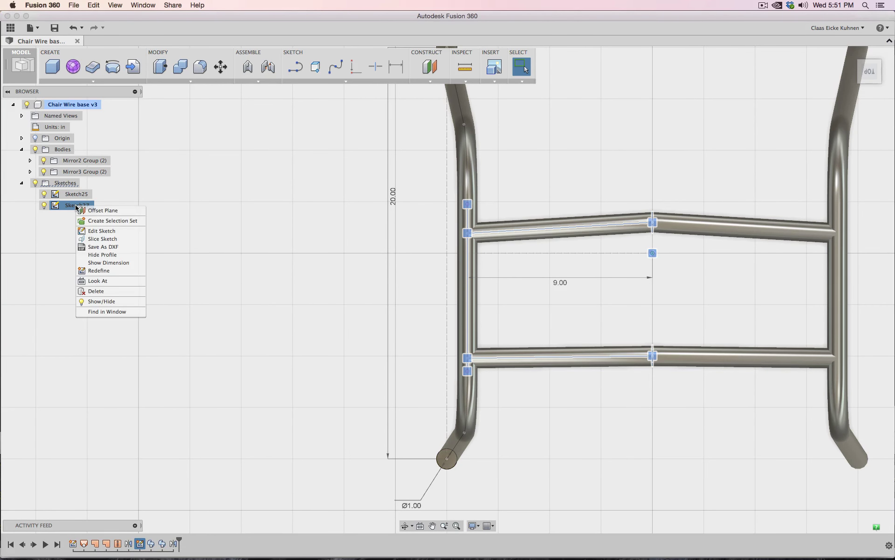
pyautogui.click(105, 232)
pyautogui.moveTo(653, 222); pyautogui.dragTo(670, 219)
pyautogui.scroll(3, 717, 231)
pyautogui.scroll(3, 718, 231)
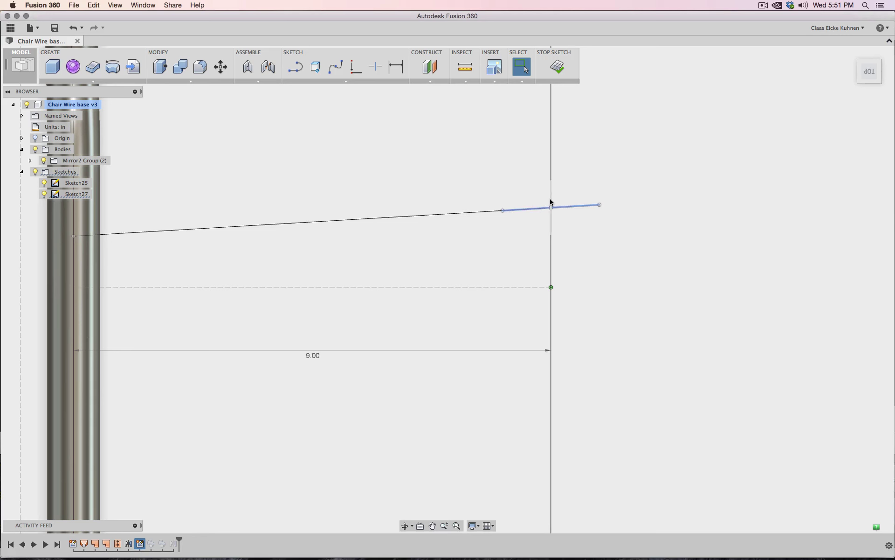
pyautogui.click(601, 204)
pyautogui.rightClick(601, 204)
pyautogui.click(568, 216)
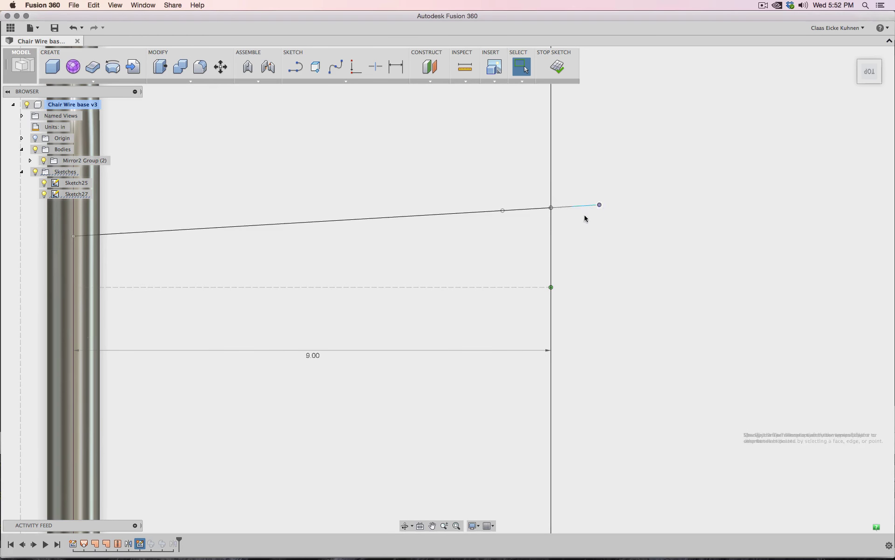
# Test-drag the tangent handle end, return it to 0.00 in, and turn off adaptive grid snapping.
pyautogui.click(600, 232)
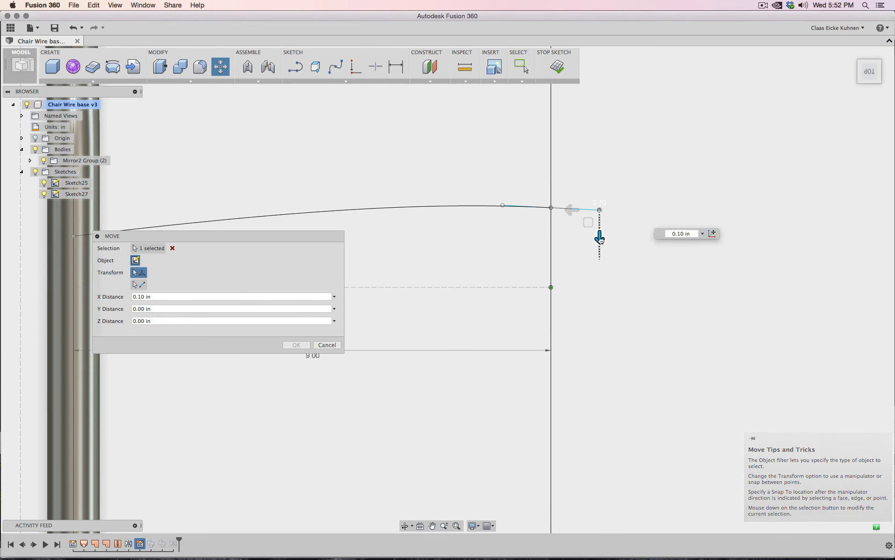
pyautogui.moveTo(600, 236); pyautogui.dragTo(601, 243)
pyautogui.scroll(3, 602, 218)
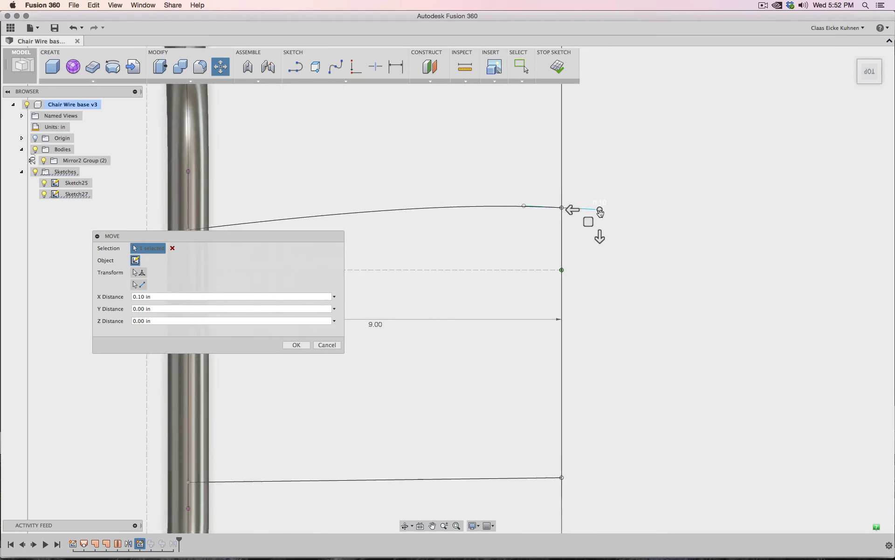
pyautogui.scroll(2, 602, 217)
pyautogui.moveTo(599, 232)
pyautogui.mouseDown()
pyautogui.moveTo(598, 216)
pyautogui.moveTo(598, 229)
pyautogui.mouseUp()
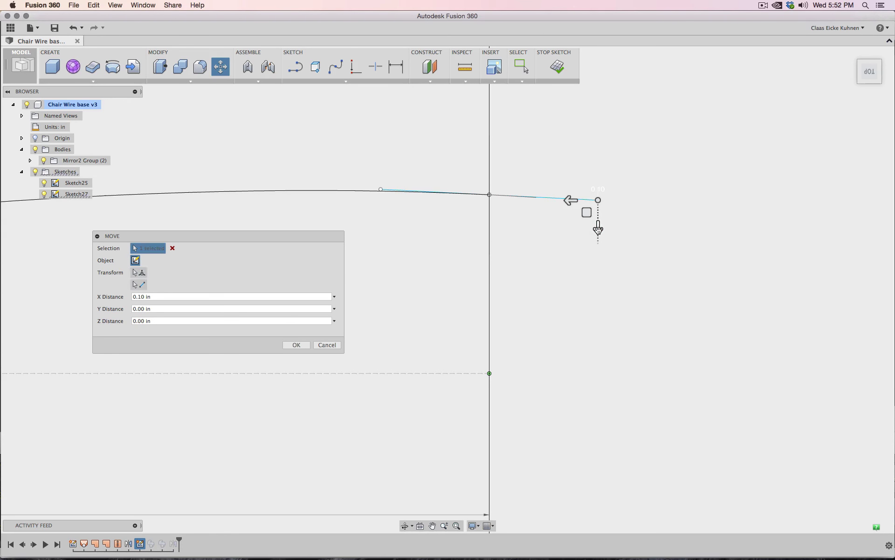
pyautogui.click(489, 526)
pyautogui.click(523, 504)
# Move the curve's handle end 0.055 in along X and finish the sketch.
pyautogui.moveTo(598, 228); pyautogui.dragTo(599, 227)
pyautogui.scroll(5, 550, 214)
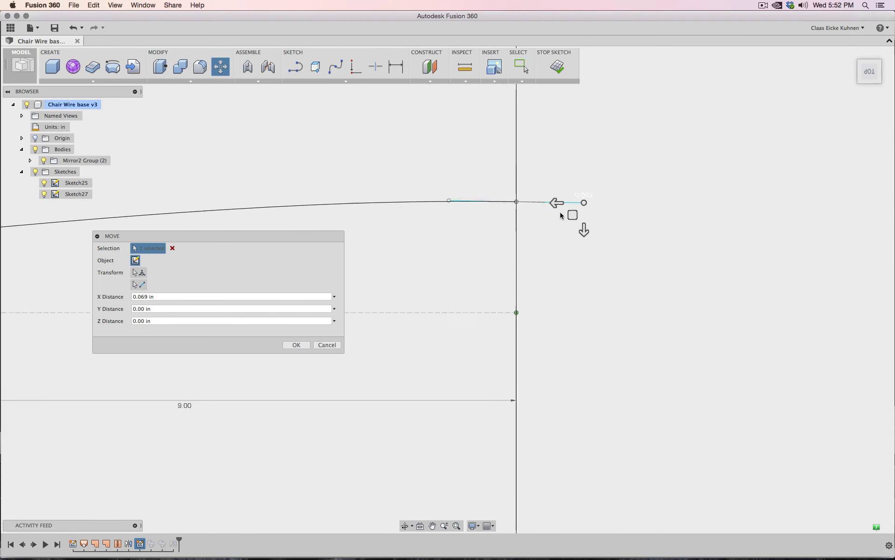
pyautogui.moveTo(540, 214); pyautogui.dragTo(536, 314, button='middle')
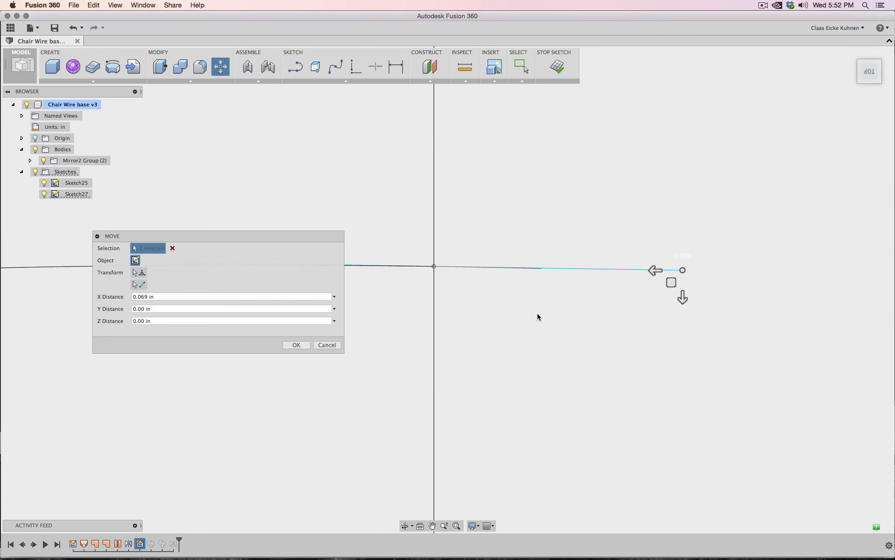
pyautogui.moveTo(262, 239); pyautogui.dragTo(490, 157)
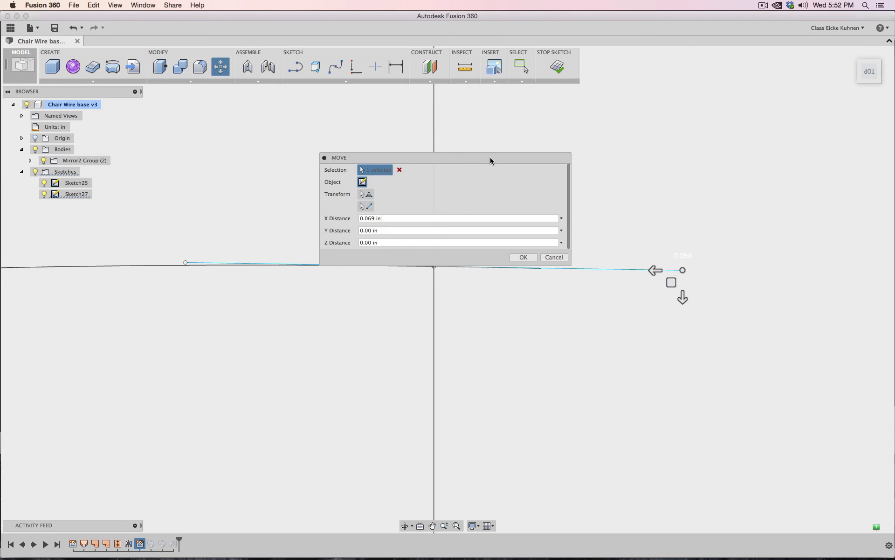
pyautogui.click(682, 294)
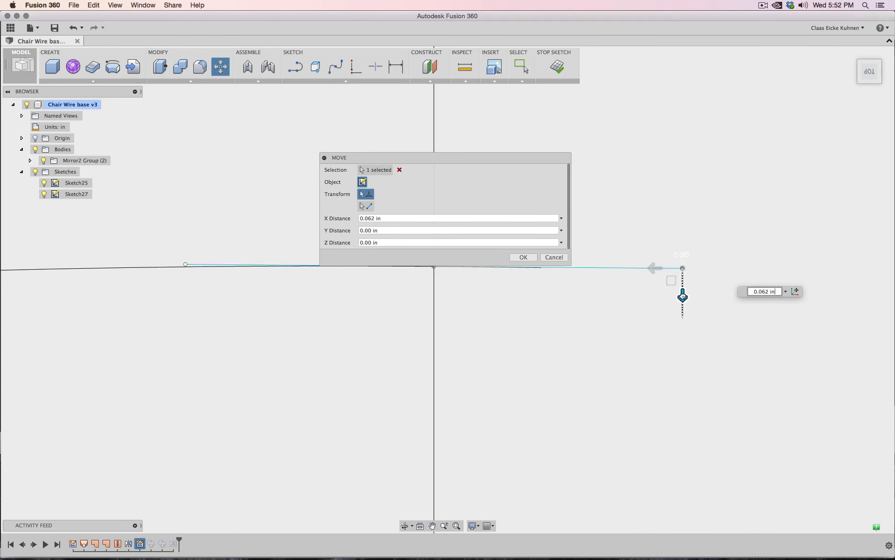
pyautogui.moveTo(682, 294); pyautogui.dragTo(682, 294)
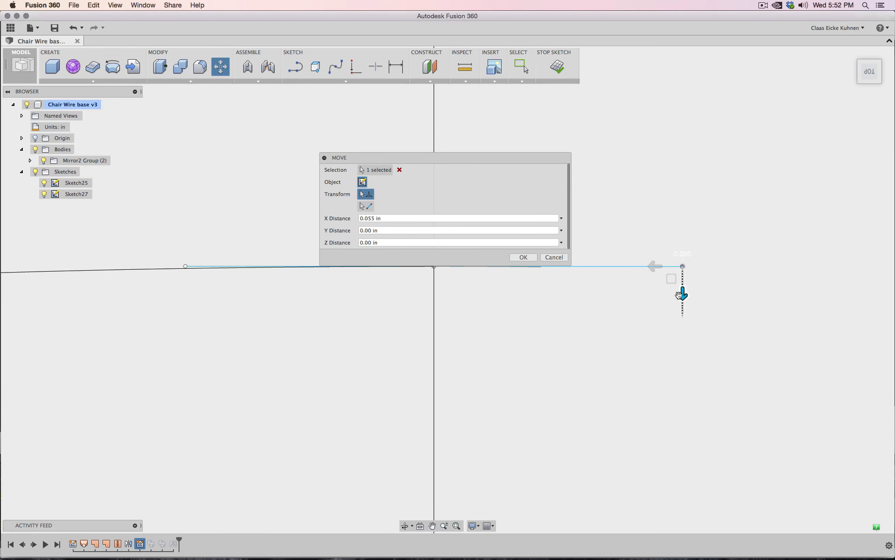
pyautogui.click(524, 258)
pyautogui.click(562, 77)
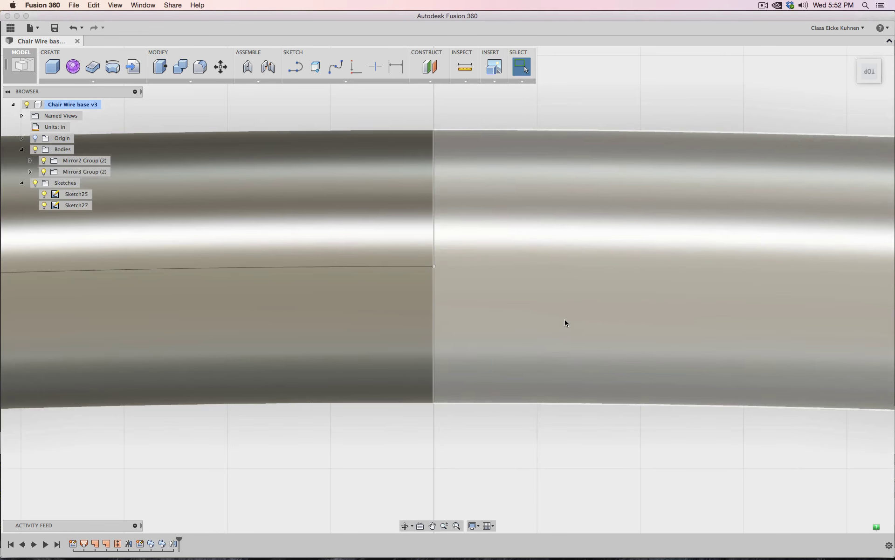
# Center the whole chair frame and view it from the top and straight on from the back.
pyautogui.scroll(-10, 573, 398)
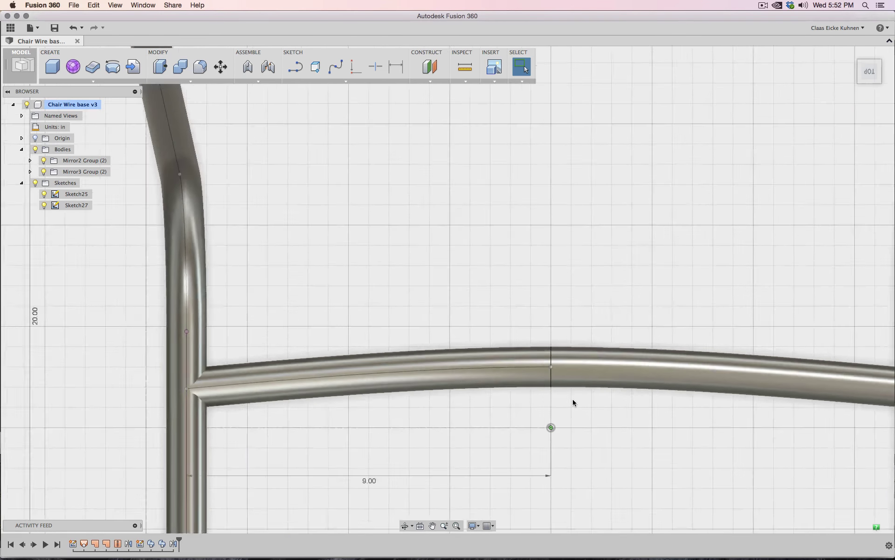
pyautogui.moveTo(623, 433); pyautogui.dragTo(586, 326, button='middle')
pyautogui.scroll(1, 639, 282)
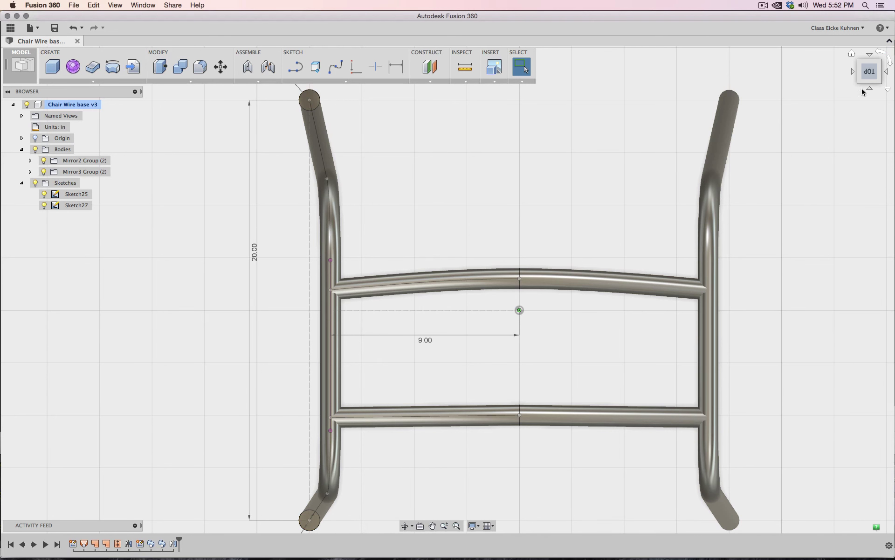
pyautogui.click(880, 85)
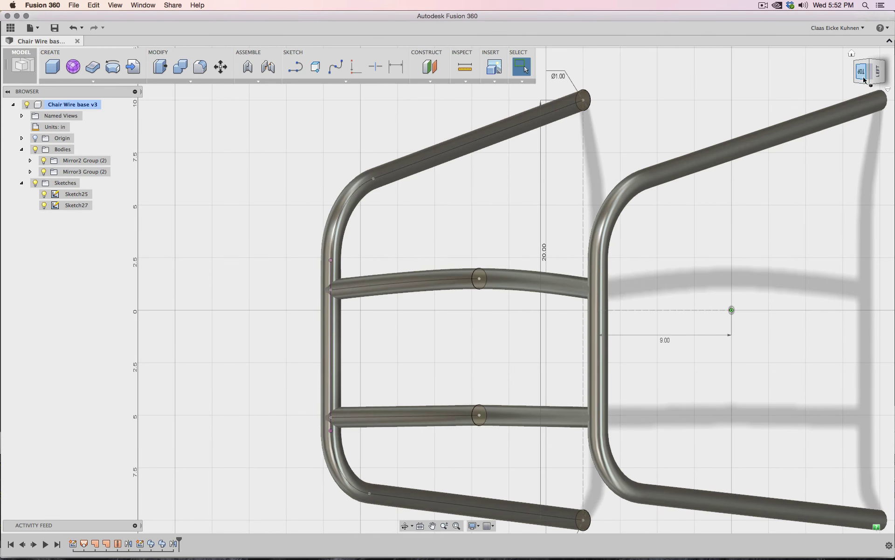
pyautogui.click(861, 82)
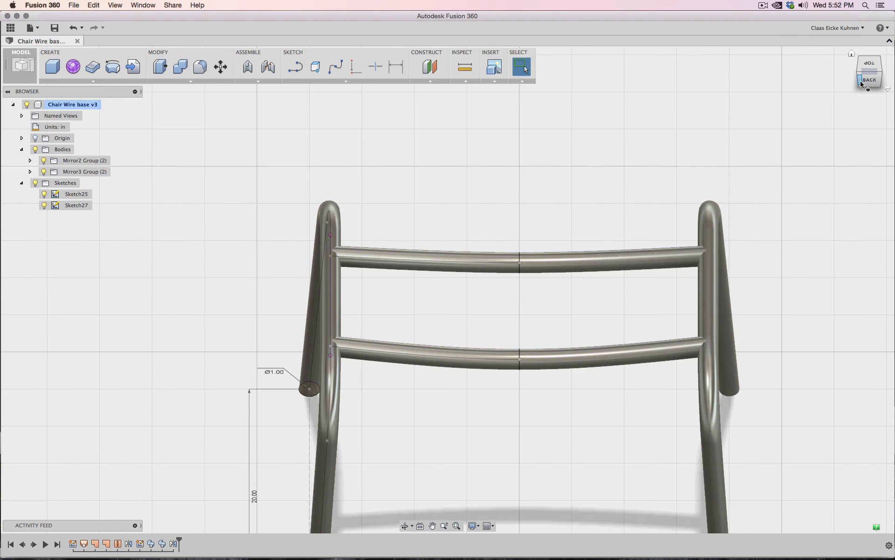
pyautogui.click(869, 80)
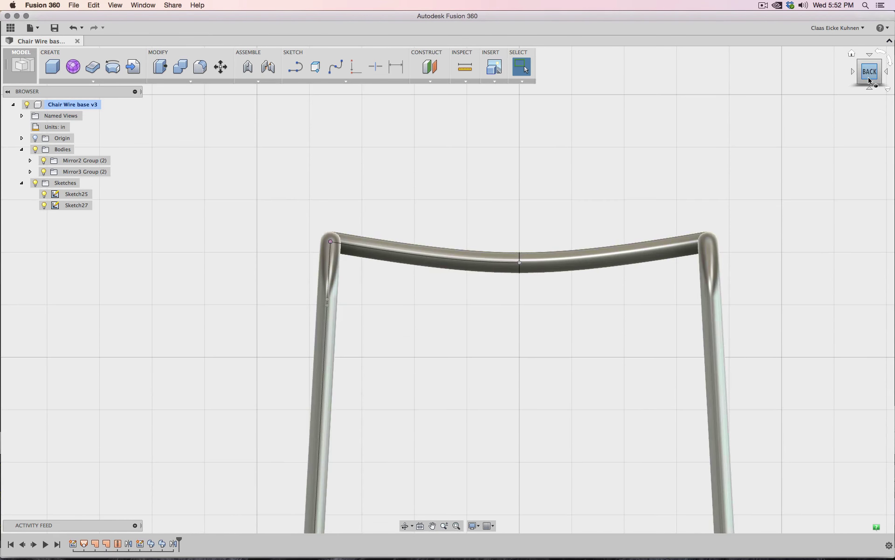
# Orbit to elevated front-right and back-left views, then settle on a ViewCube corner view.
pyautogui.moveTo(869, 74)
pyautogui.keyDown('shift'); pyautogui.mouseDown(button='middle')
pyautogui.moveTo(788, 117)
pyautogui.moveTo(681, 128)
pyautogui.moveTo(729, 332)
pyautogui.mouseUp(button='middle'); pyautogui.keyUp('shift')
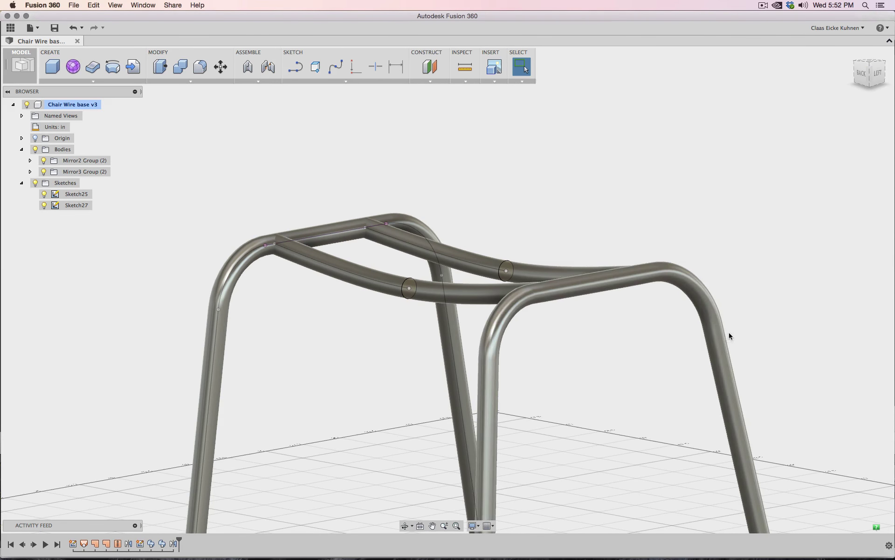
pyautogui.scroll(3, 516, 342)
pyautogui.moveTo(517, 342); pyautogui.dragTo(585, 229, button='middle')
pyautogui.scroll(-4, 587, 219)
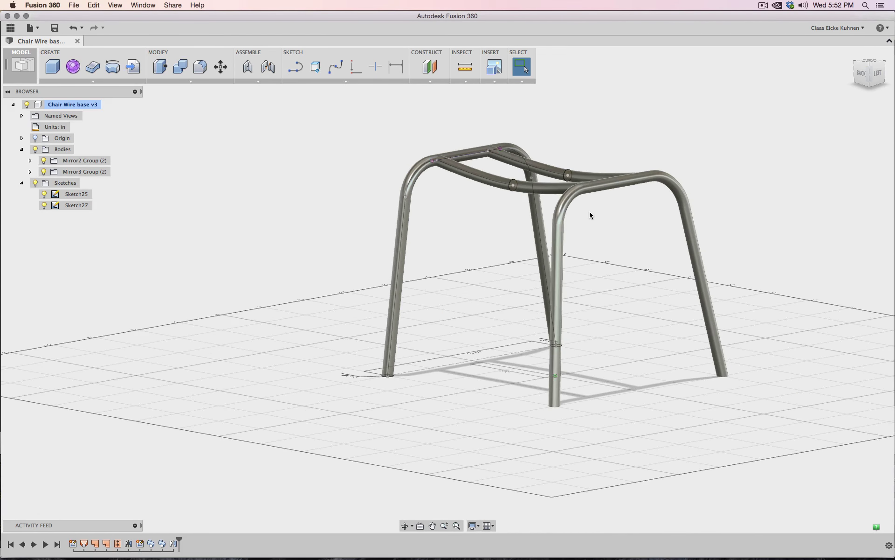
pyautogui.click(870, 65)
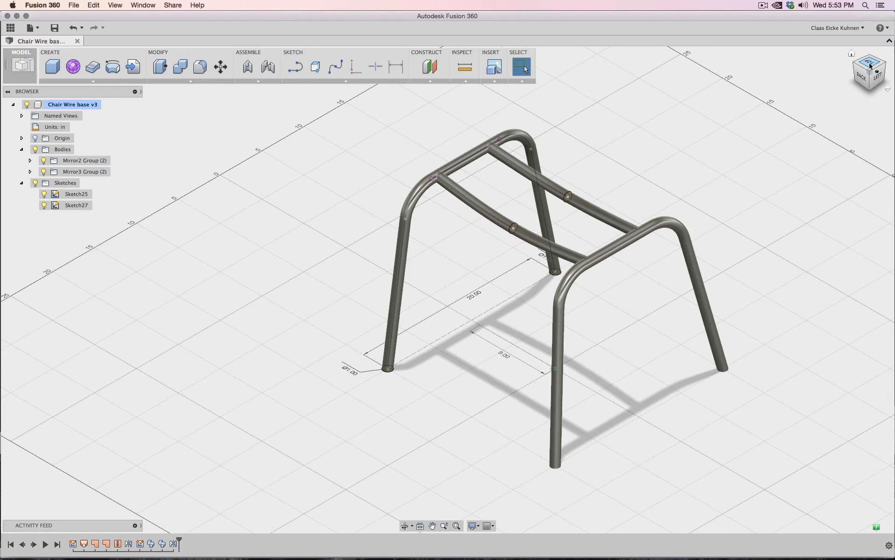
pyautogui.click(870, 66)
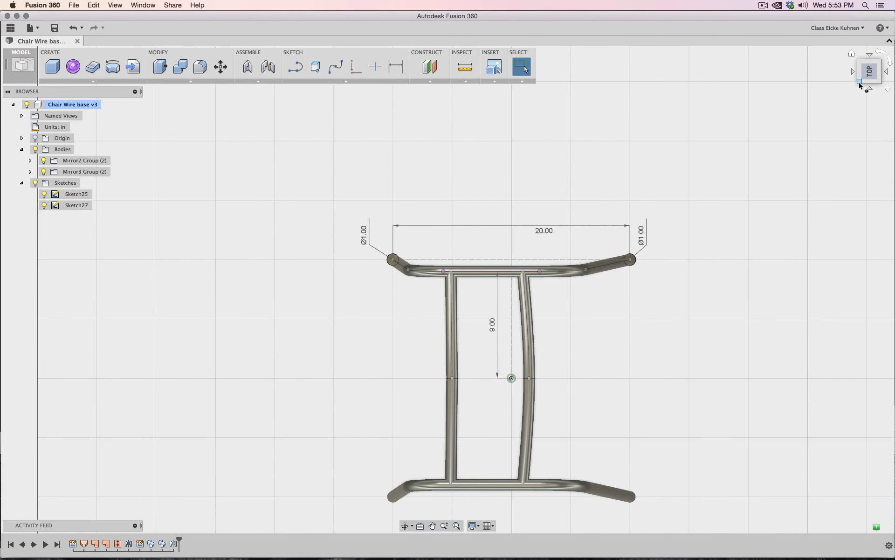
pyautogui.click(860, 83)
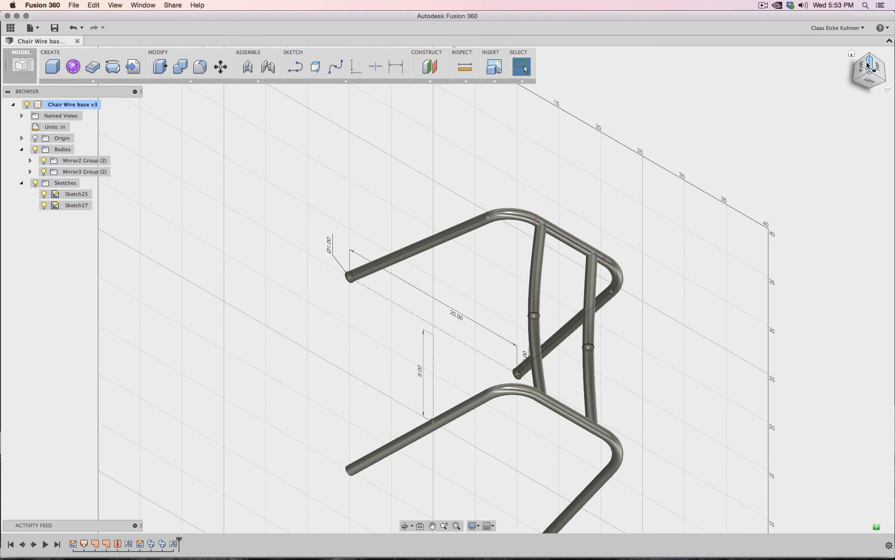
pyautogui.click(868, 66)
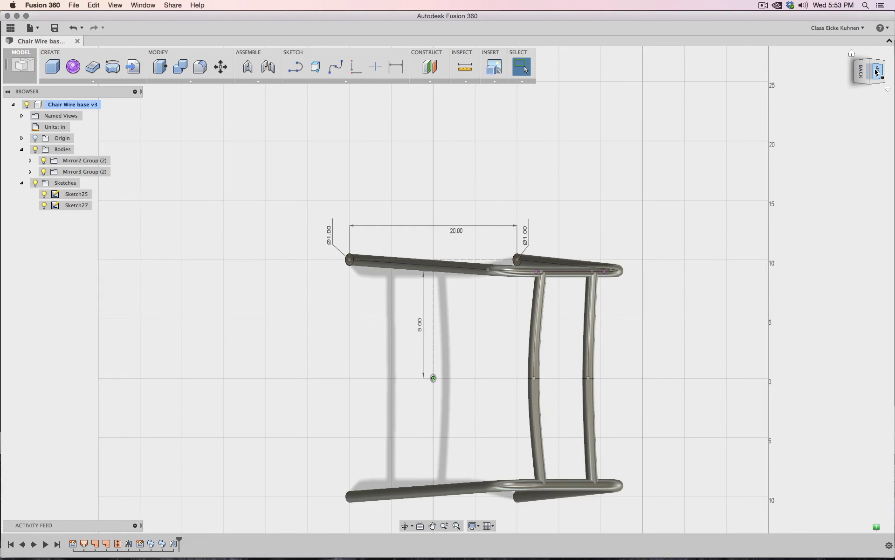
pyautogui.click(881, 52)
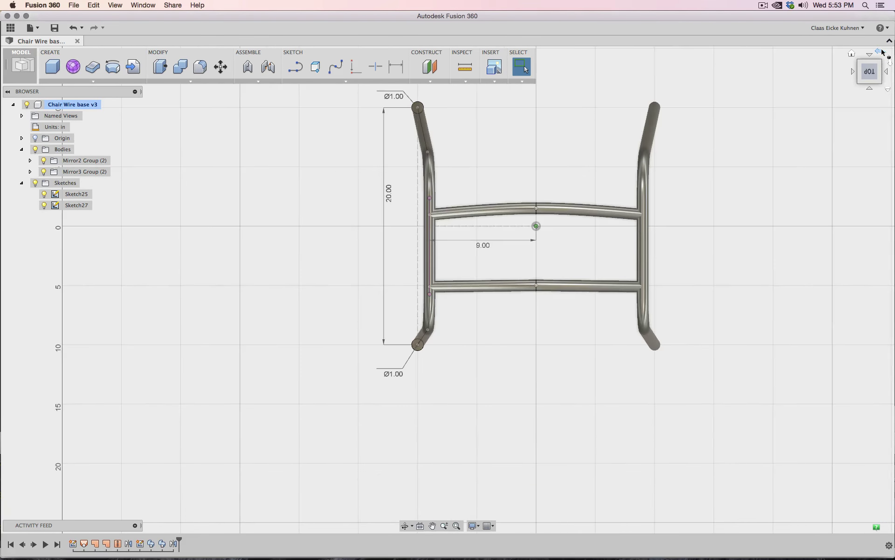
pyautogui.moveTo(789, 210); pyautogui.dragTo(721, 301, button='middle')
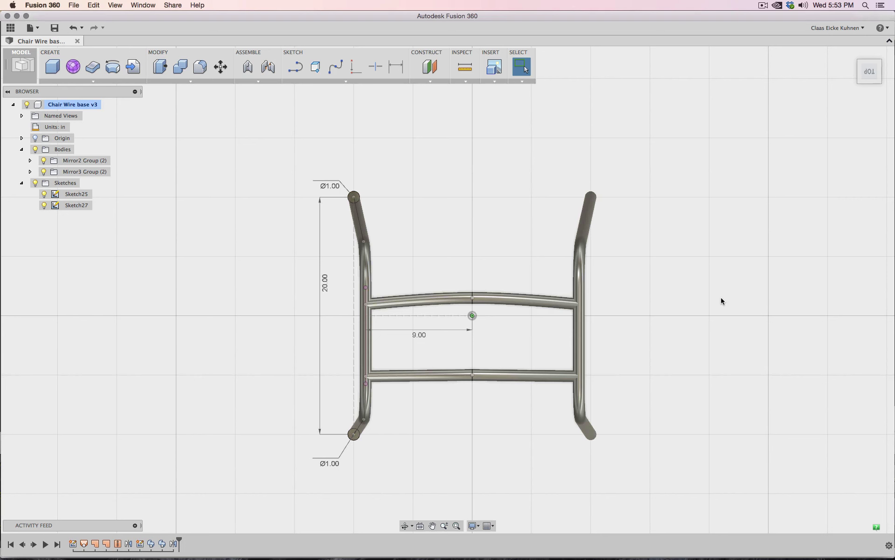
pyautogui.click(869, 85)
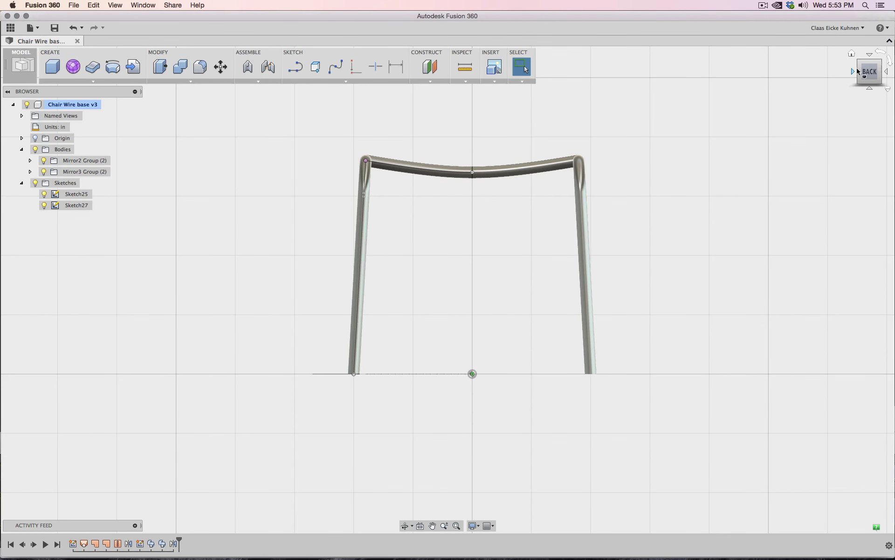
pyautogui.click(860, 64)
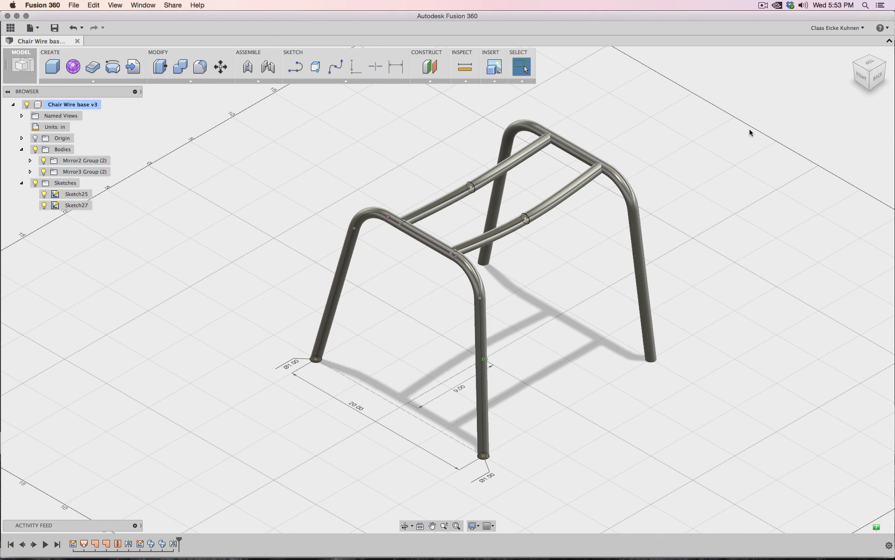
# Expand Mirror2 and Mirror3 Groups and toggle the crossbar bodies, including Body23, to identify them.
pyautogui.click(30, 160)
pyautogui.click(30, 194)
pyautogui.click(53, 205)
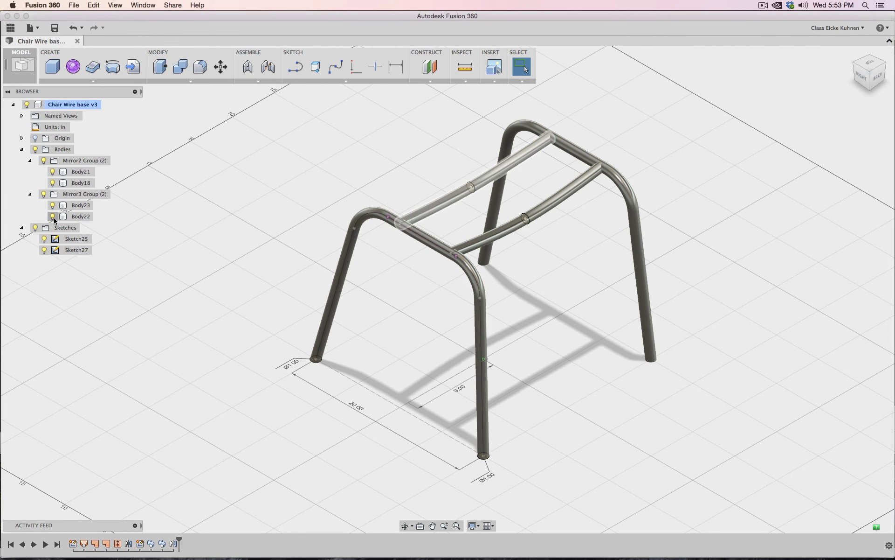
pyautogui.click(53, 215)
pyautogui.click(53, 216)
pyautogui.click(53, 205)
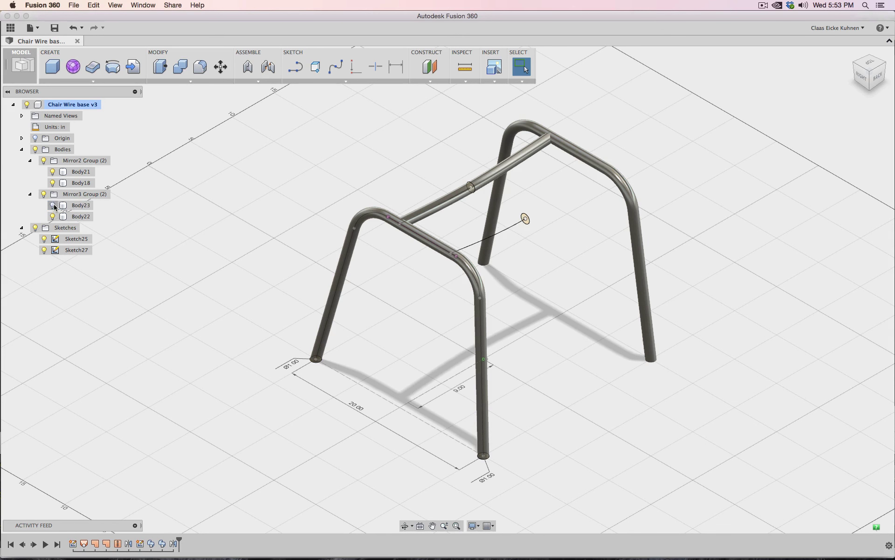
pyautogui.click(54, 204)
# Hide and reshow Body18 and Body21 to identify the rear legs and front frame.
pyautogui.click(52, 183)
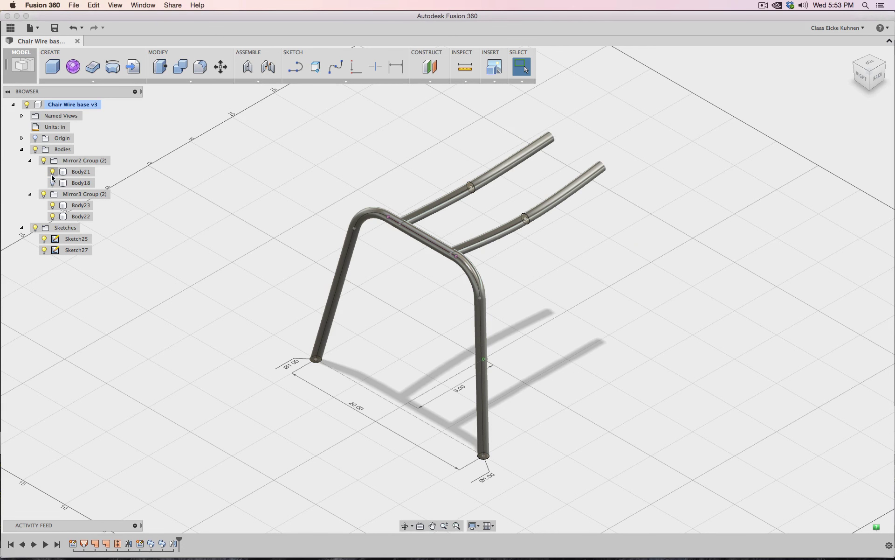
pyautogui.click(51, 171)
pyautogui.click(52, 171)
pyautogui.click(53, 182)
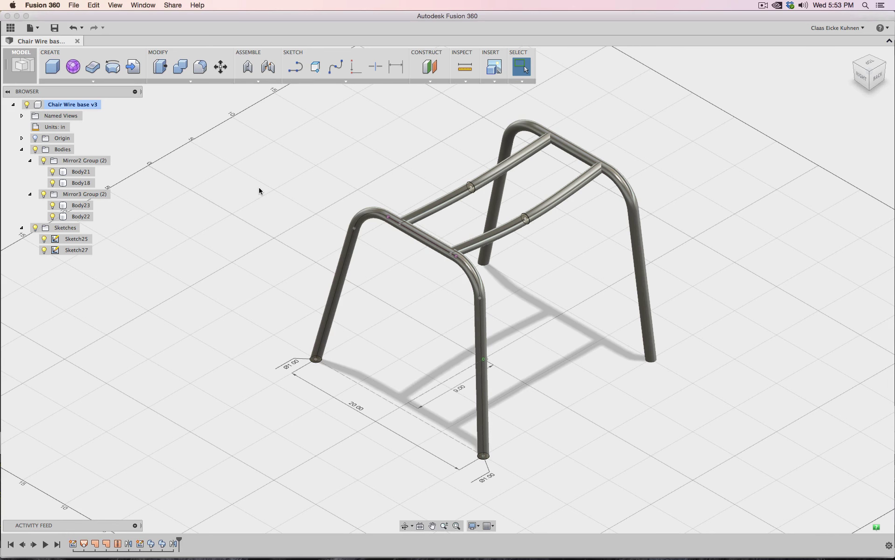